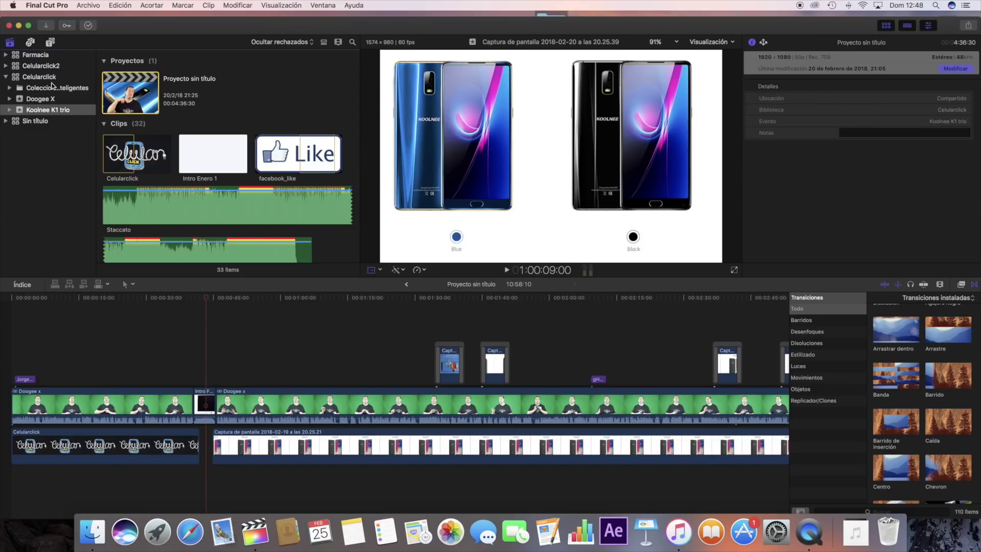
Create a new event named 'Curso final cut' and select it in the sidebar.
click(88, 5)
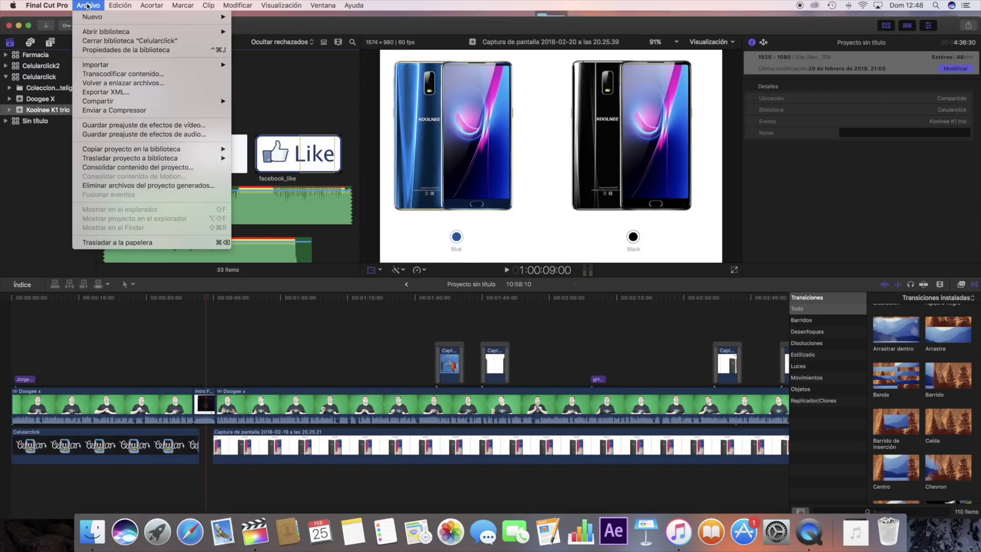
mouse_move(165, 23)
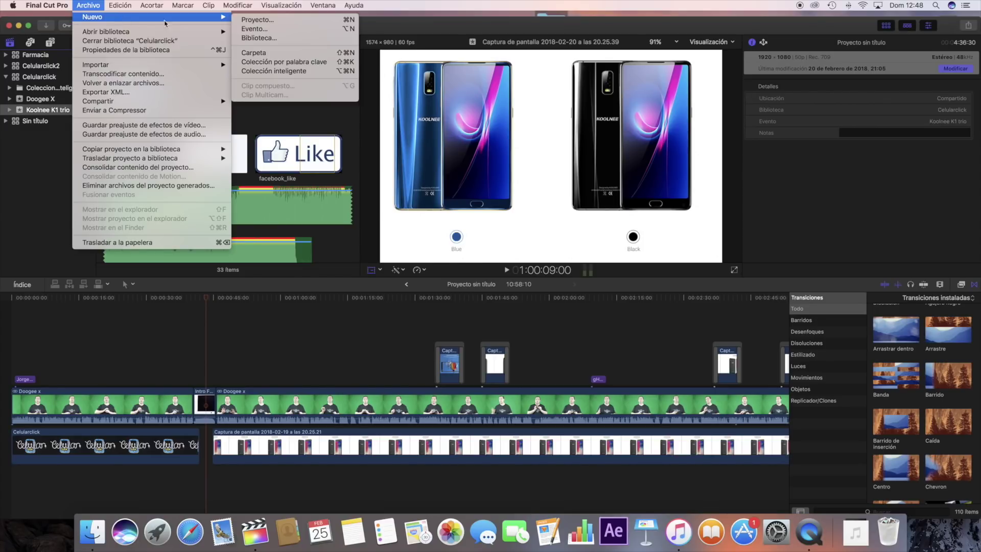
click(258, 29)
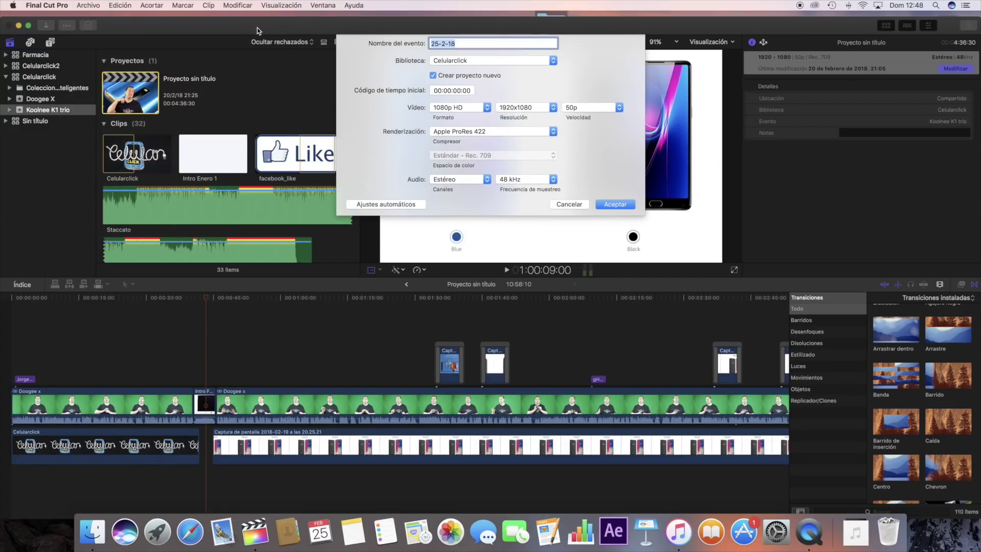
text(Curso final cut)
click(622, 206)
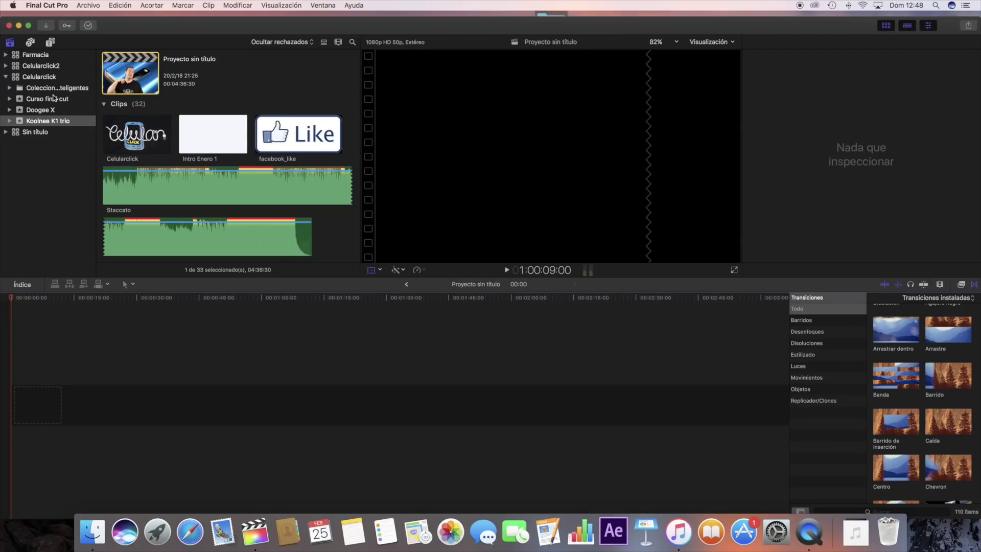
click(54, 100)
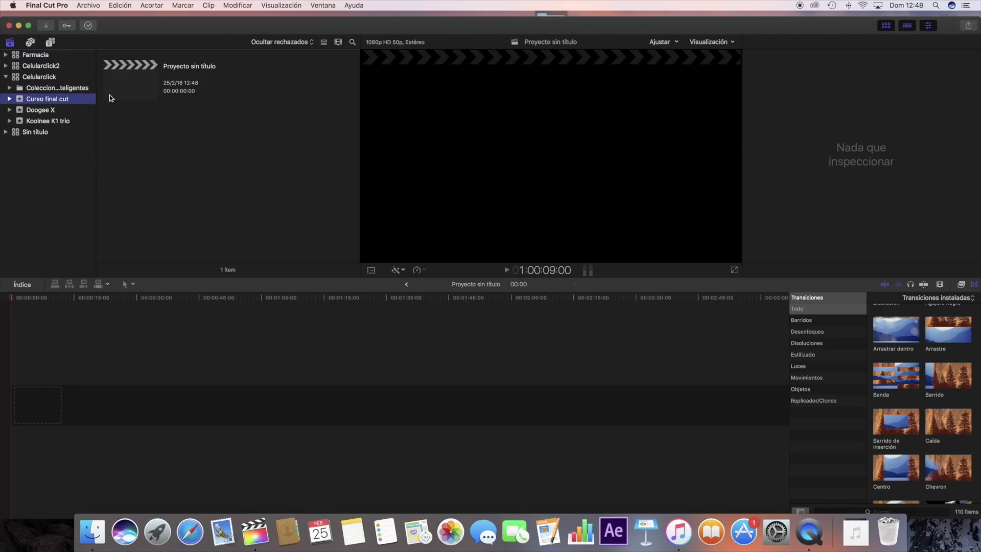
Browse to Compartido > Celularclick > Final Cut in the import window and select Clip #3 and Clip #4.
click(46, 25)
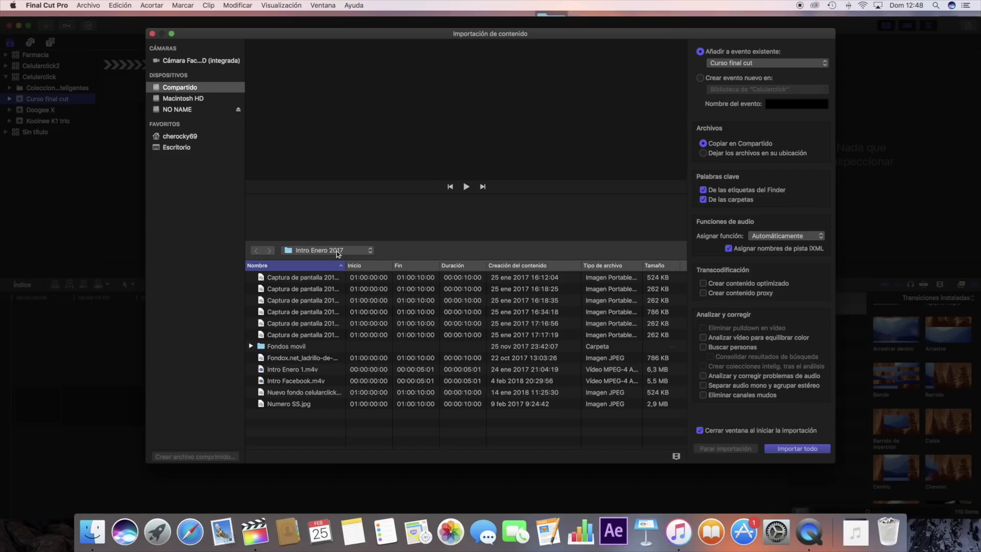
click(338, 251)
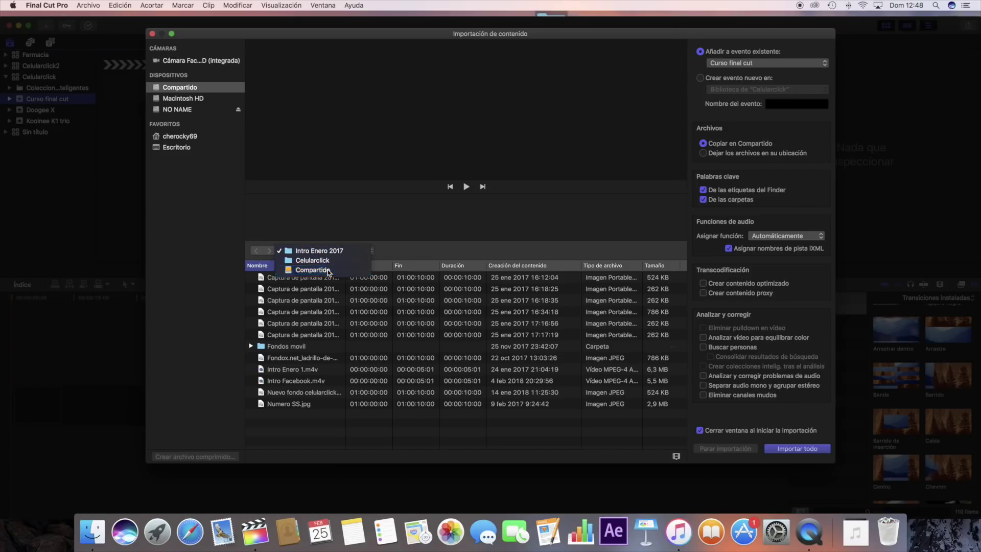
click(329, 272)
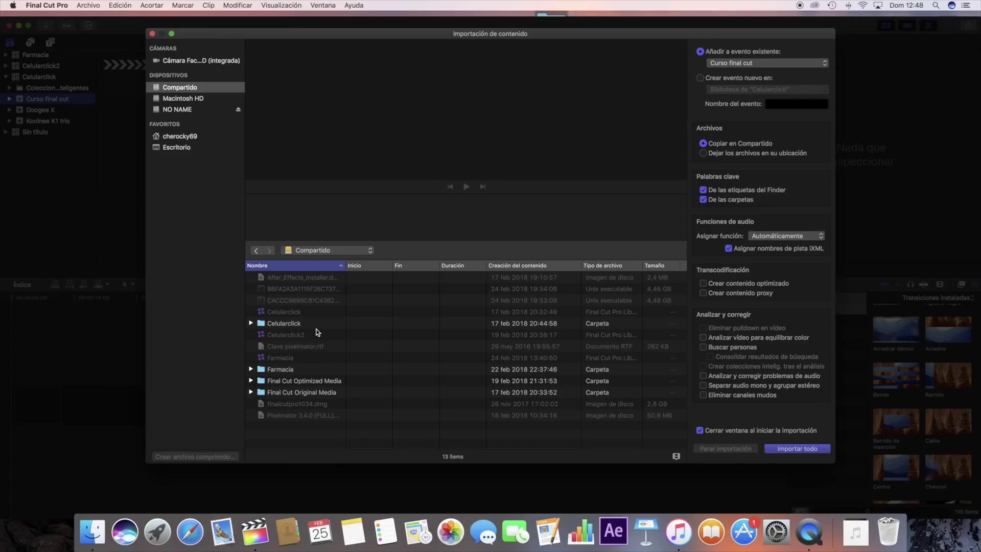
double_click(290, 324)
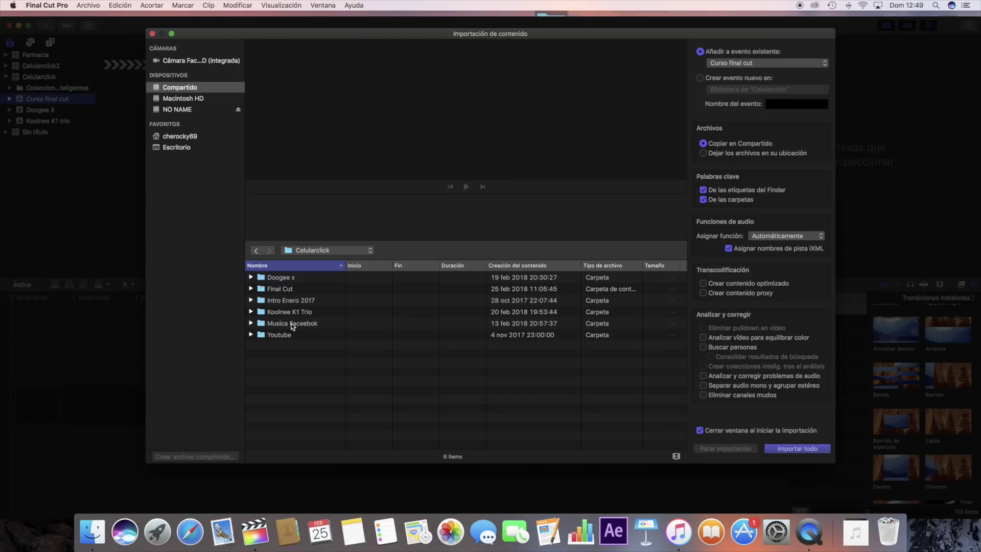
double_click(290, 289)
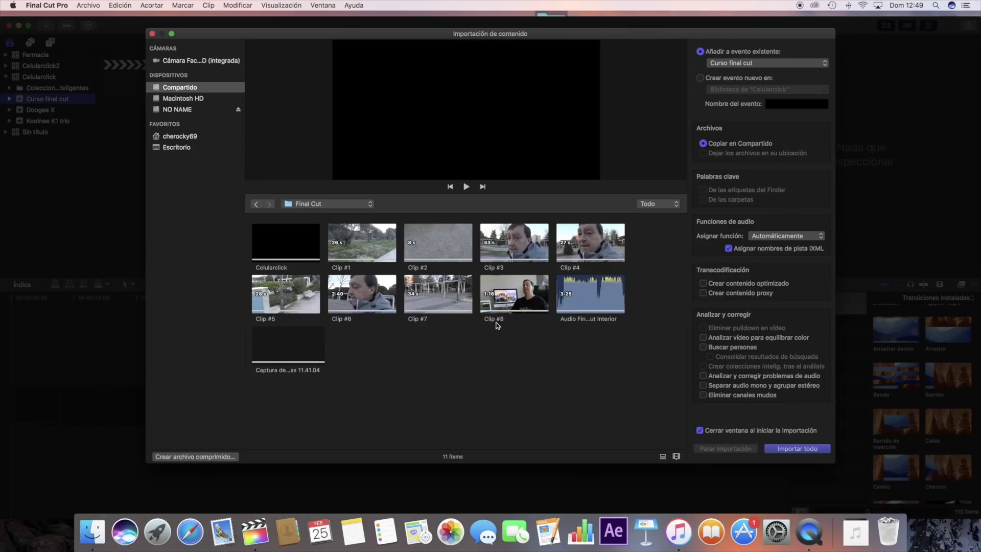
click(513, 250)
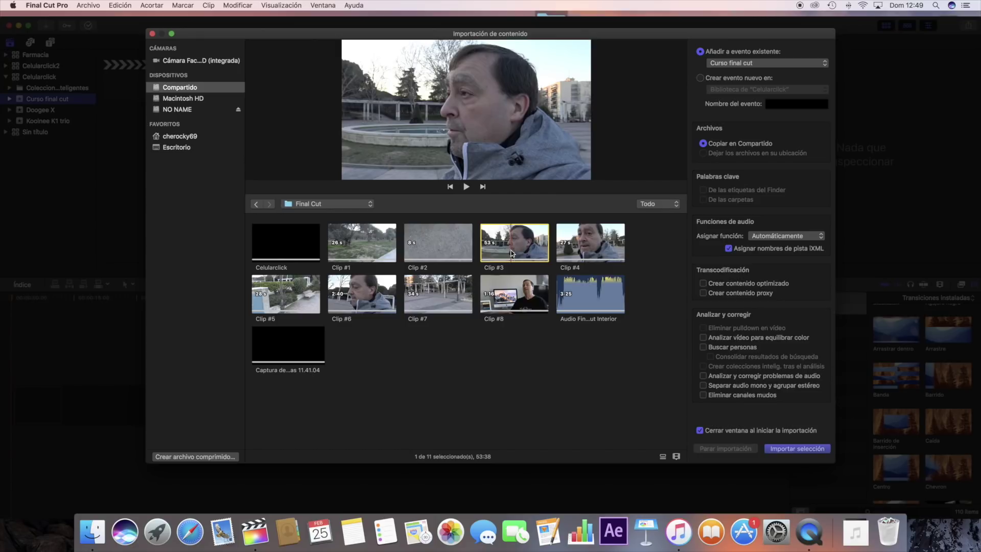
super+click(589, 253)
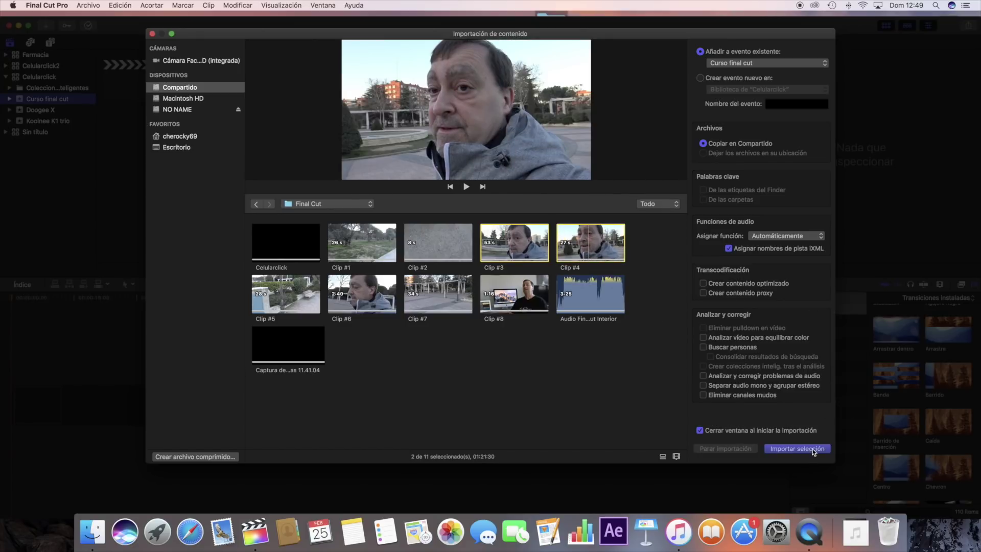
Return to the Final Cut folder and import all 11 of its clips.
click(322, 204)
click(323, 224)
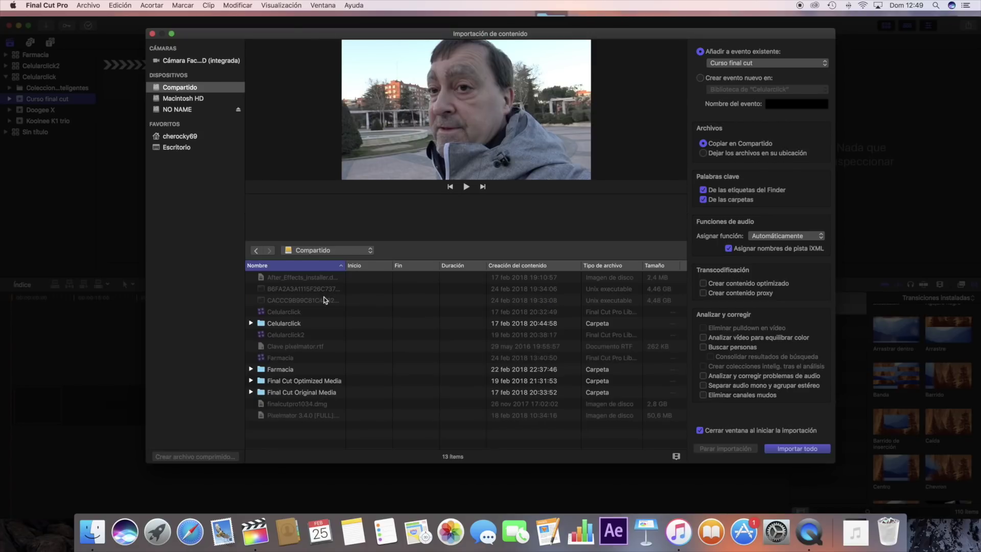
double_click(289, 327)
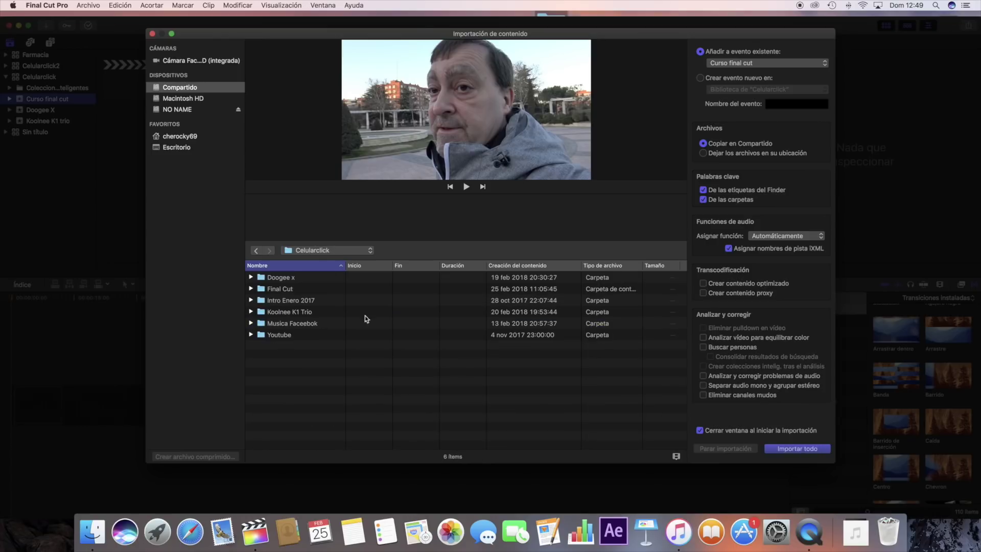
double_click(290, 291)
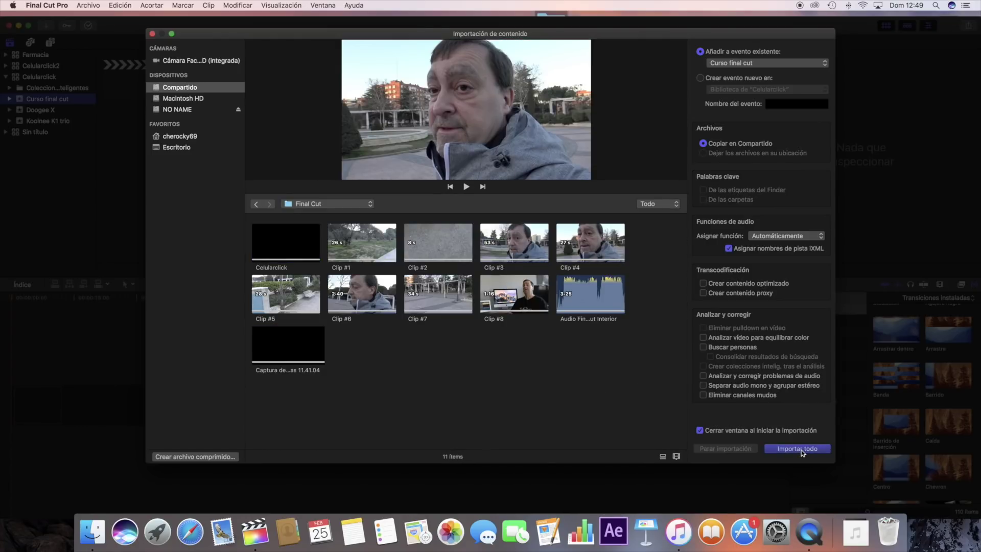
click(801, 451)
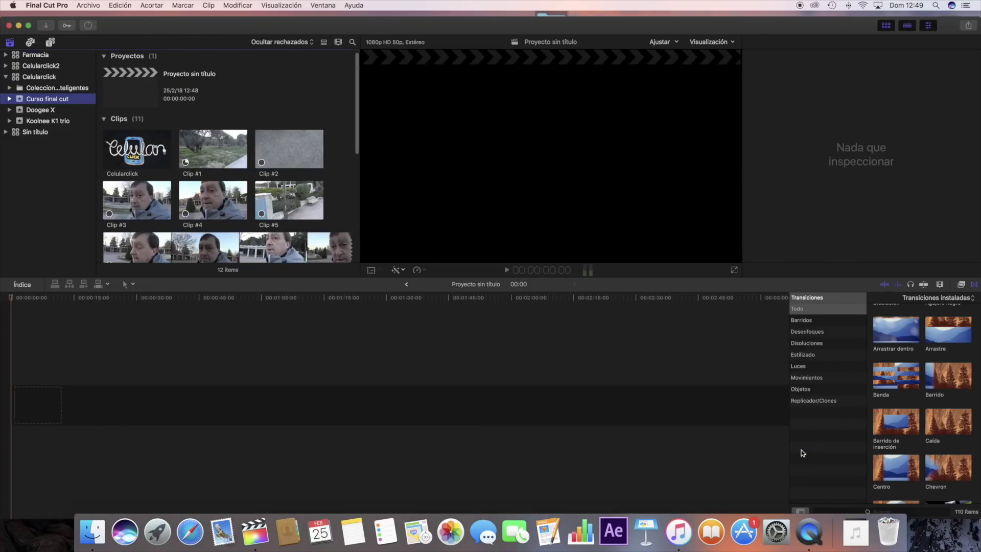
Preview Clip #8 from the event in the viewer.
scroll(221, 230, down, 5)
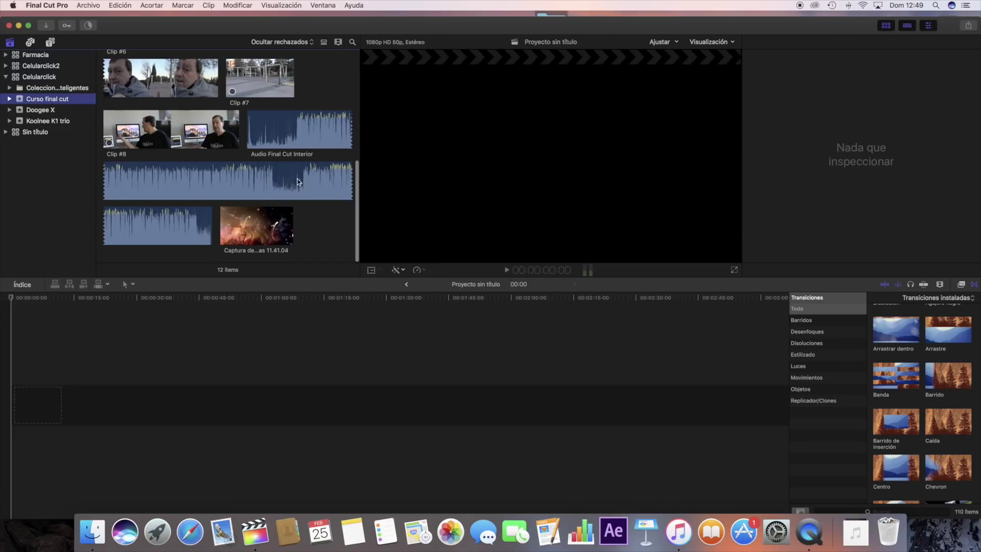
click(172, 150)
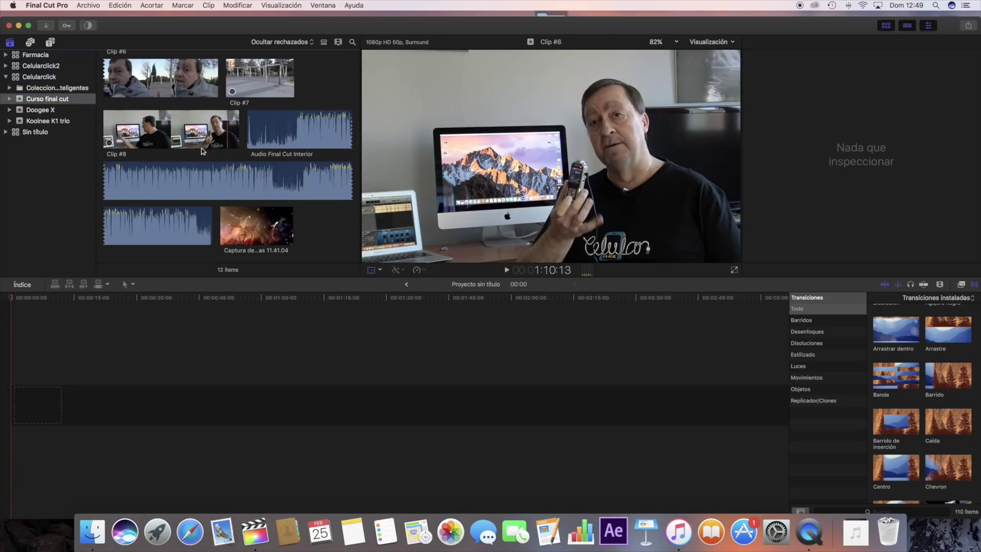
scroll(149, 169, up, 10)
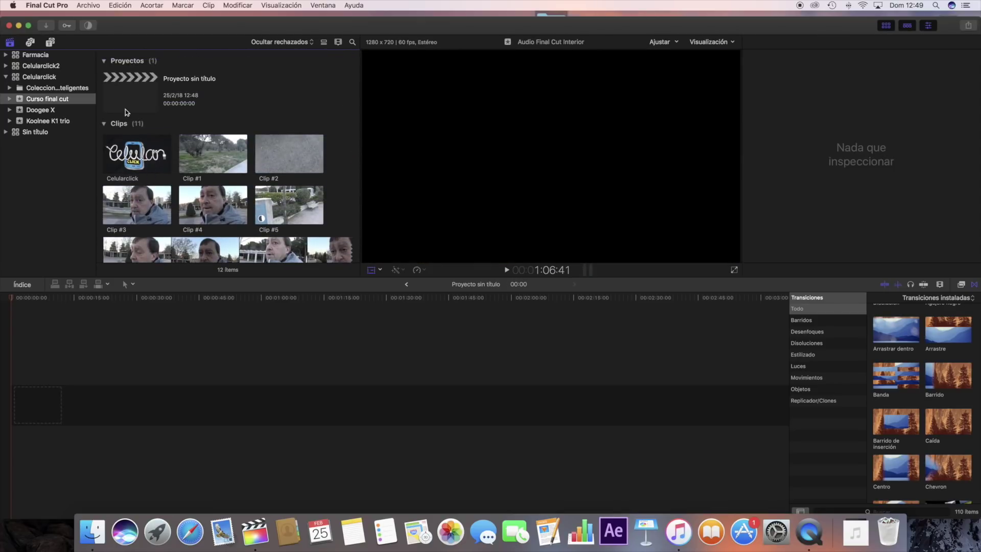
Import Intro Enero 1.m4v from Compartido > Celularclick > Intro Enero 2017 and select it.
click(49, 29)
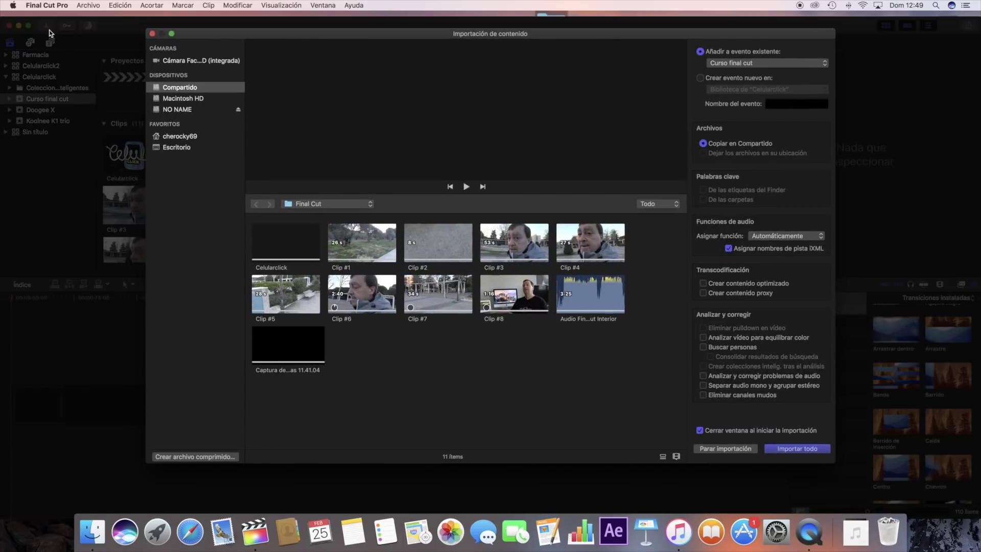
click(340, 205)
click(312, 225)
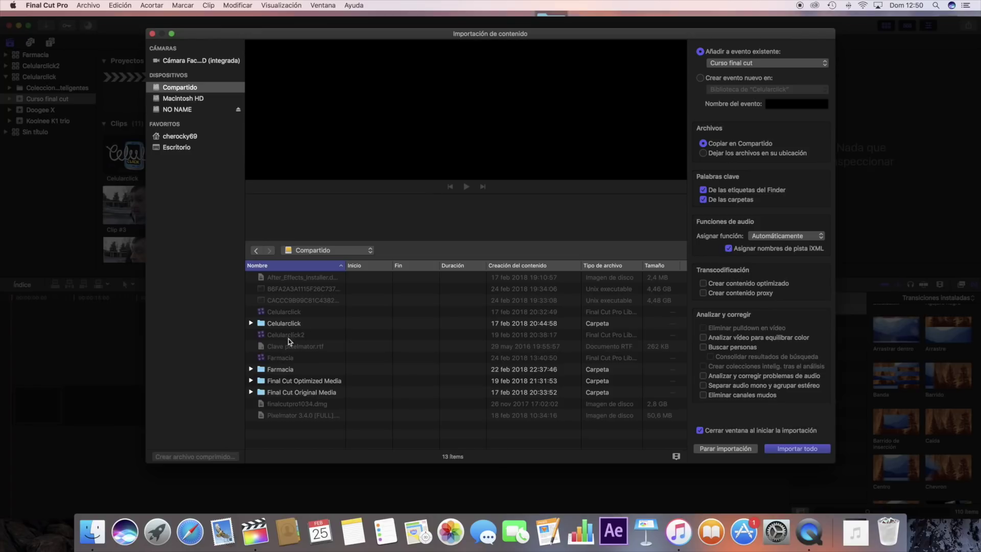
double_click(295, 324)
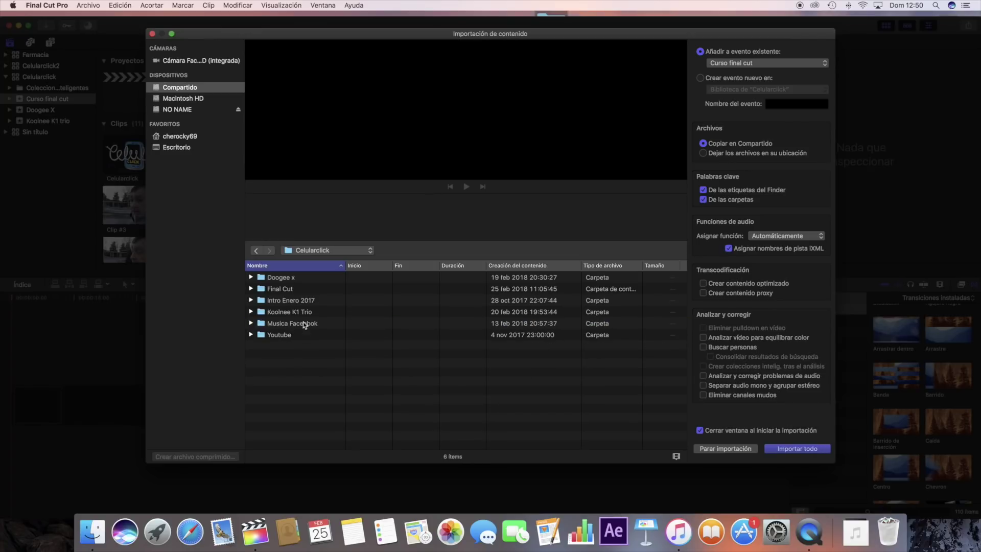
double_click(298, 302)
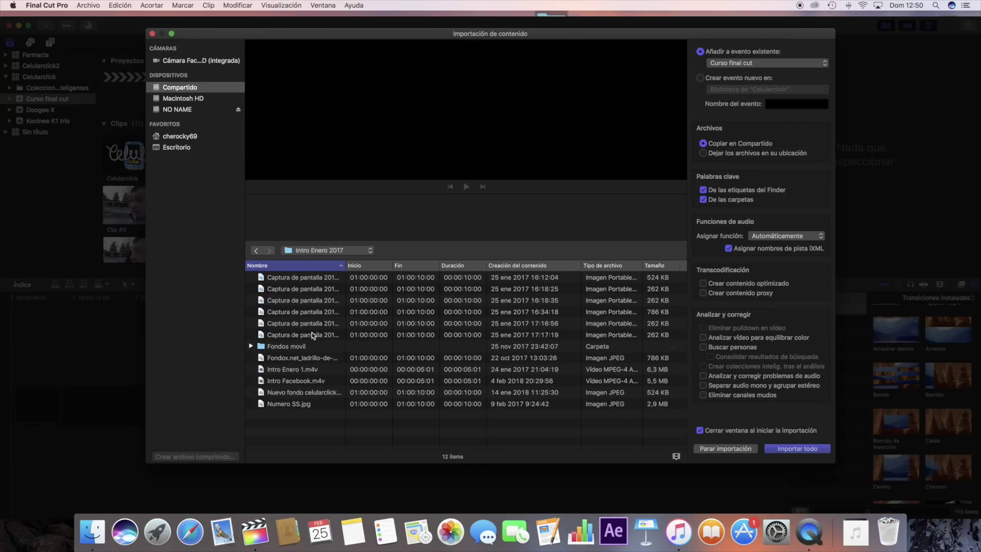
double_click(297, 371)
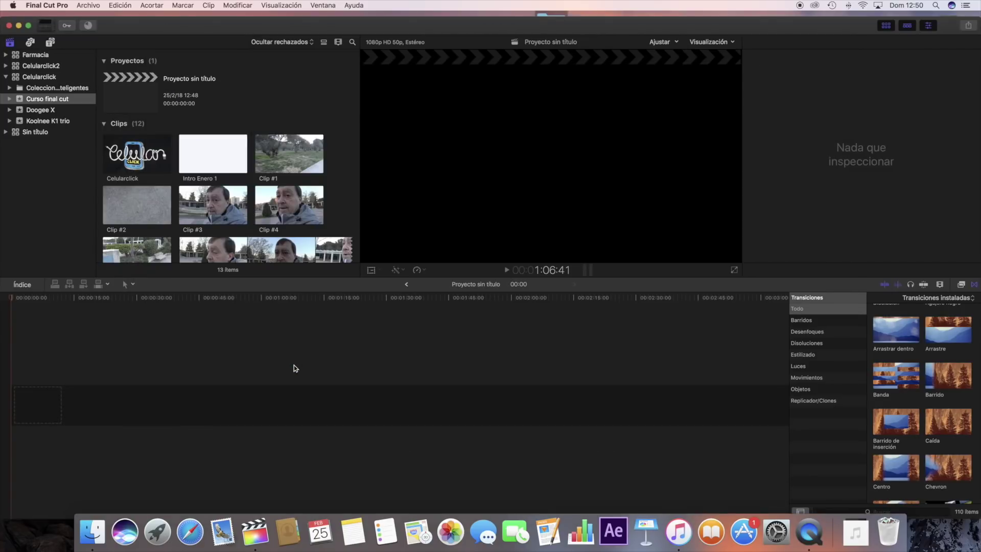
click(207, 171)
Play the selected Intro Enero 1 clip in the viewer with the space bar.
key(space)
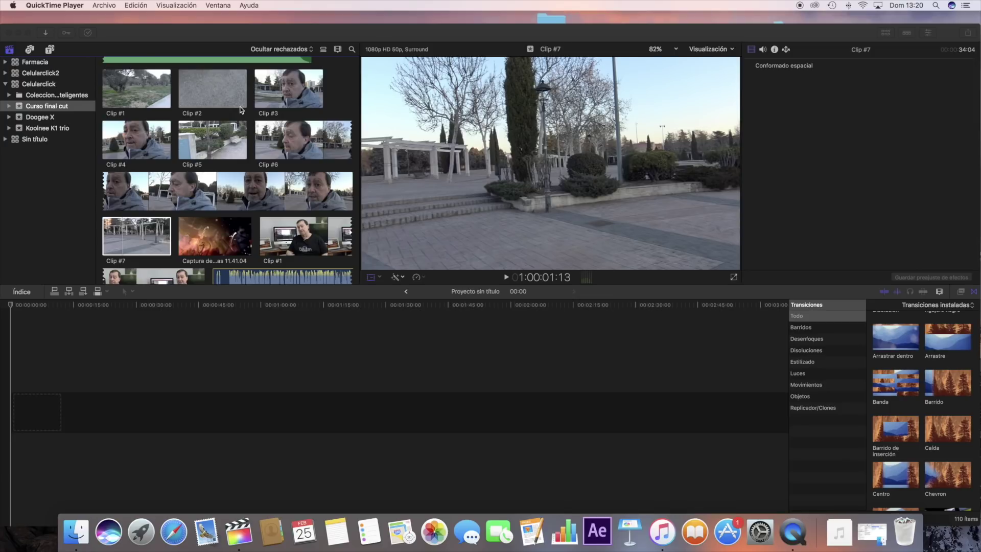
Move Clip #1 and Clip #2 to the trash, confirming each deletion.
scroll(160, 96, up, 3)
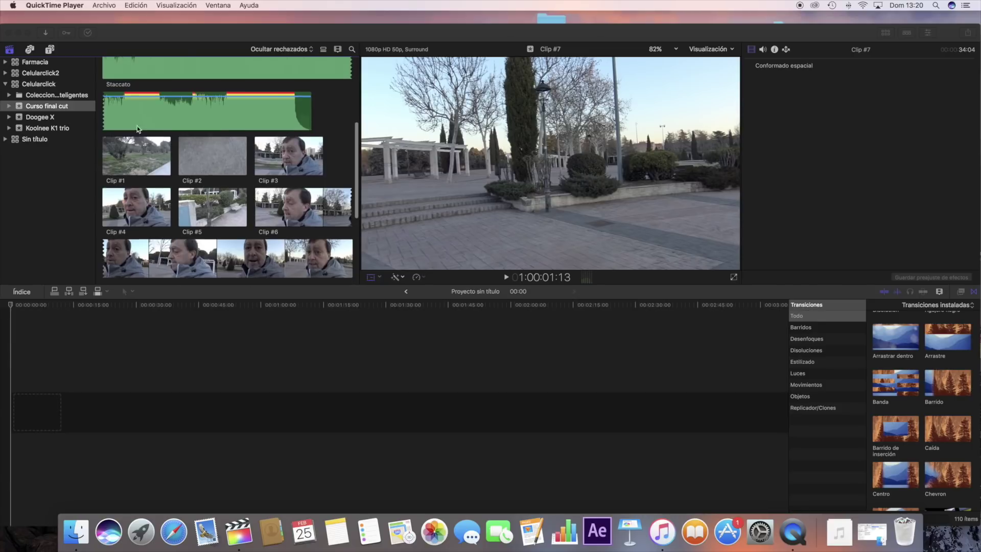
click(128, 153)
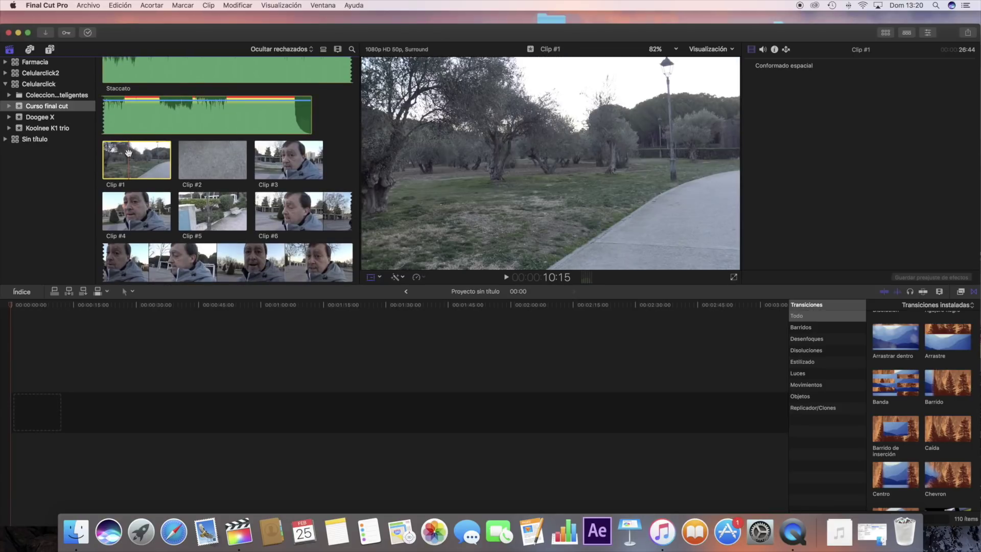
right_click(128, 154)
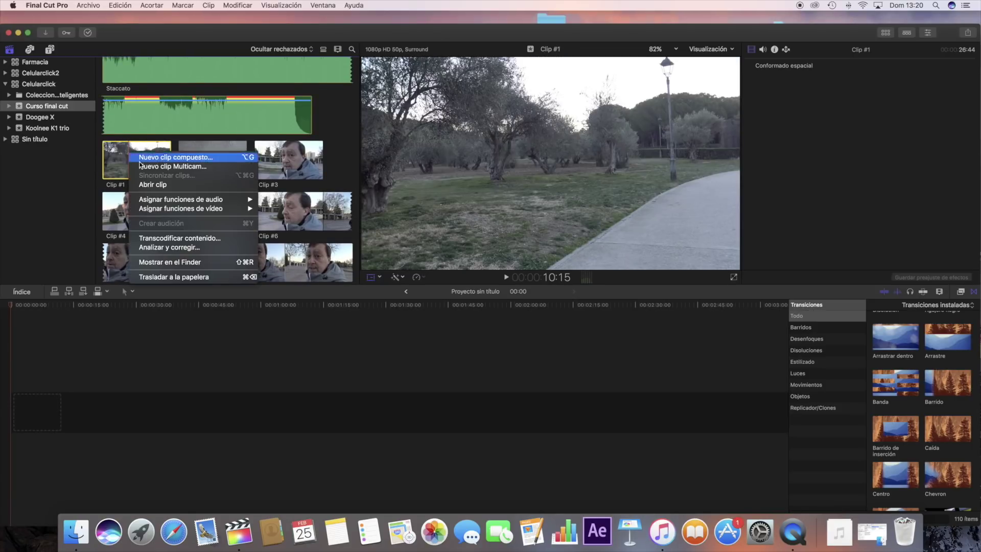
click(179, 277)
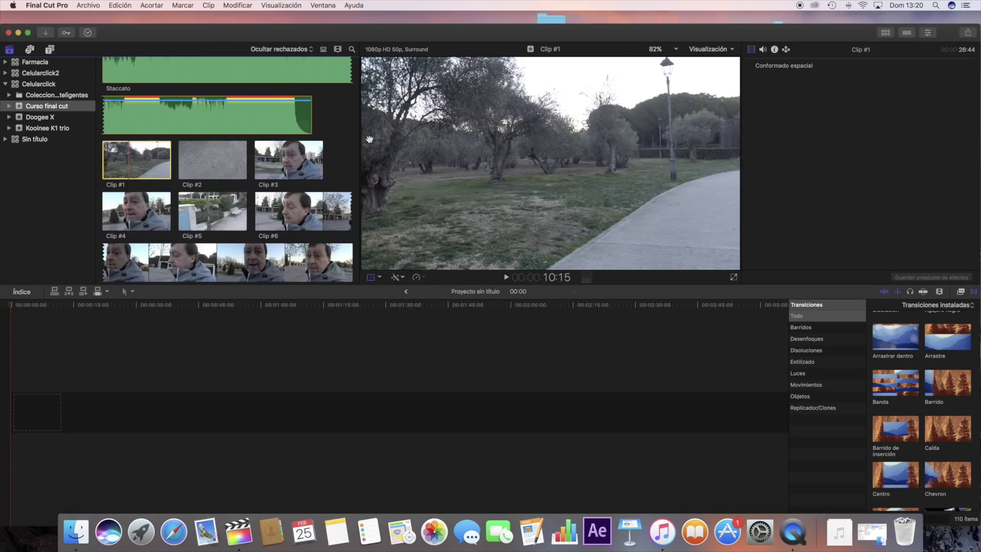
click(560, 184)
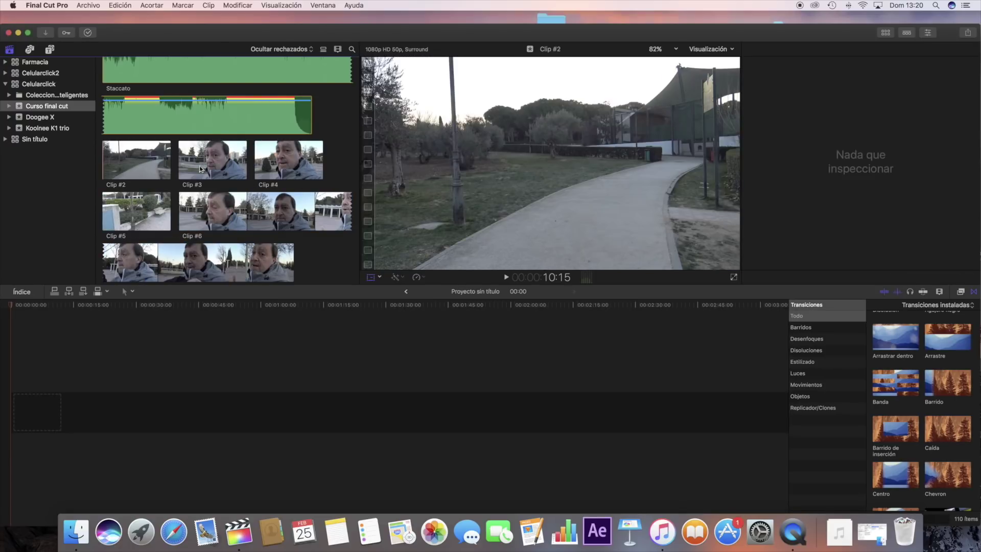
right_click(140, 163)
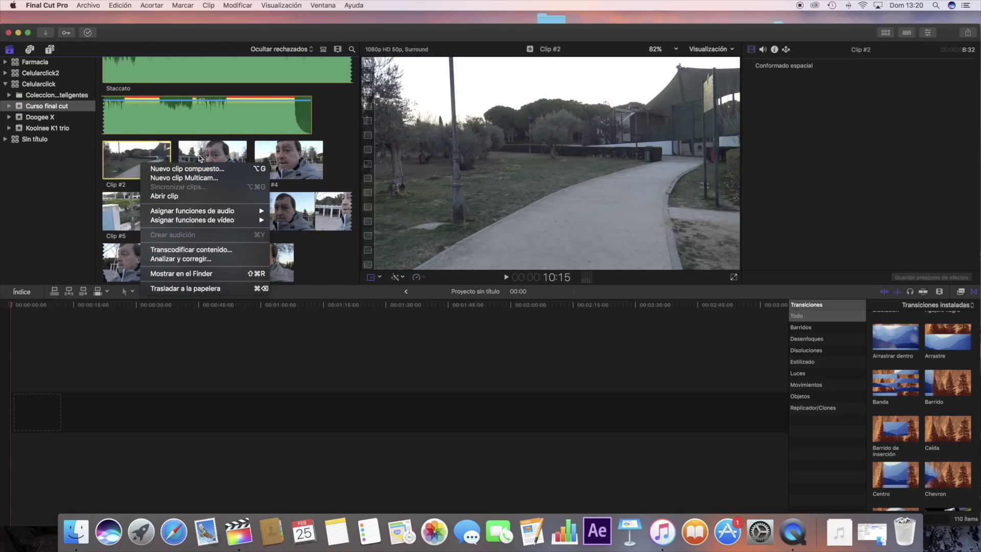
click(200, 157)
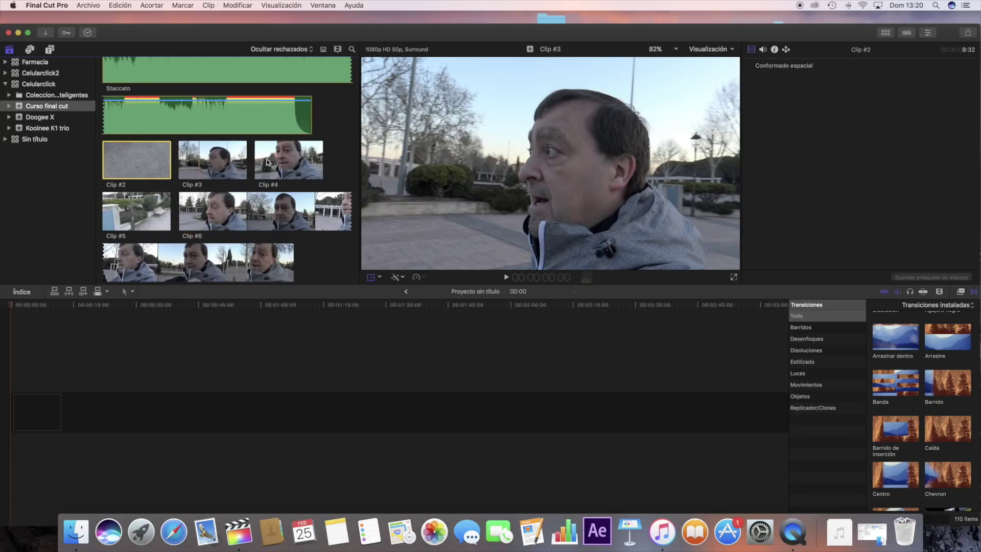
scroll(237, 203, down, 2)
scroll(237, 204, down, 2)
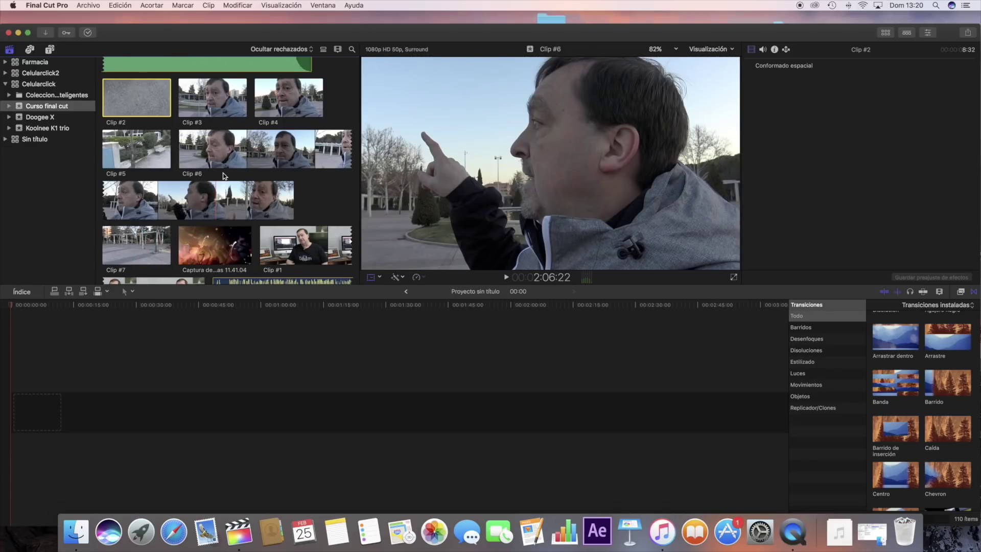
scroll(223, 176, up, 5)
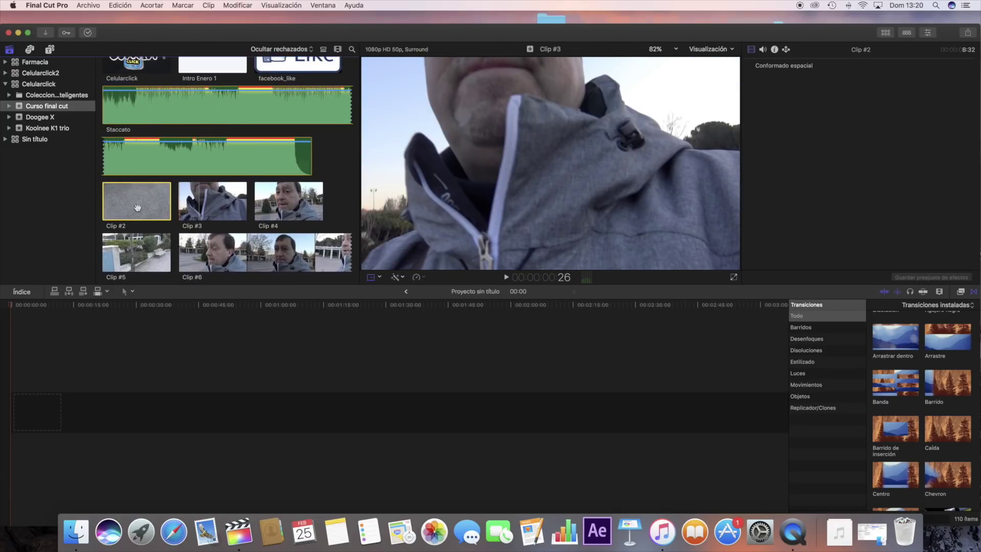
right_click(139, 203)
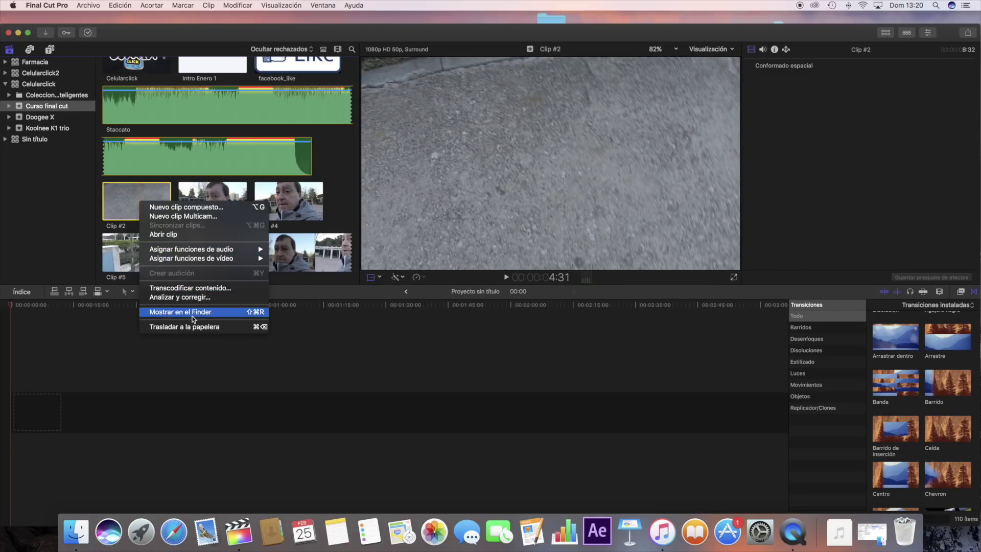
click(191, 327)
click(567, 186)
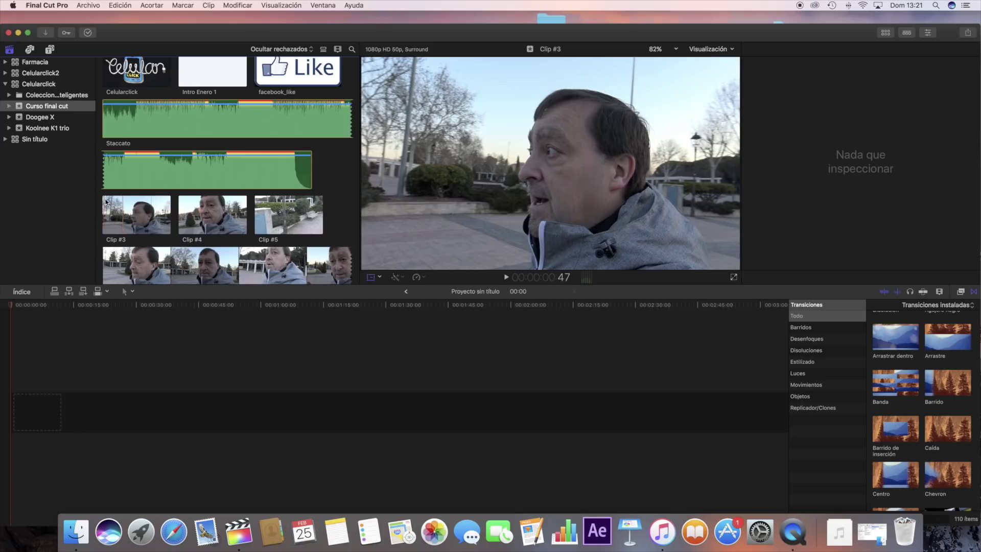
Select Clip #6 in the browser.
scroll(109, 198, down, 4)
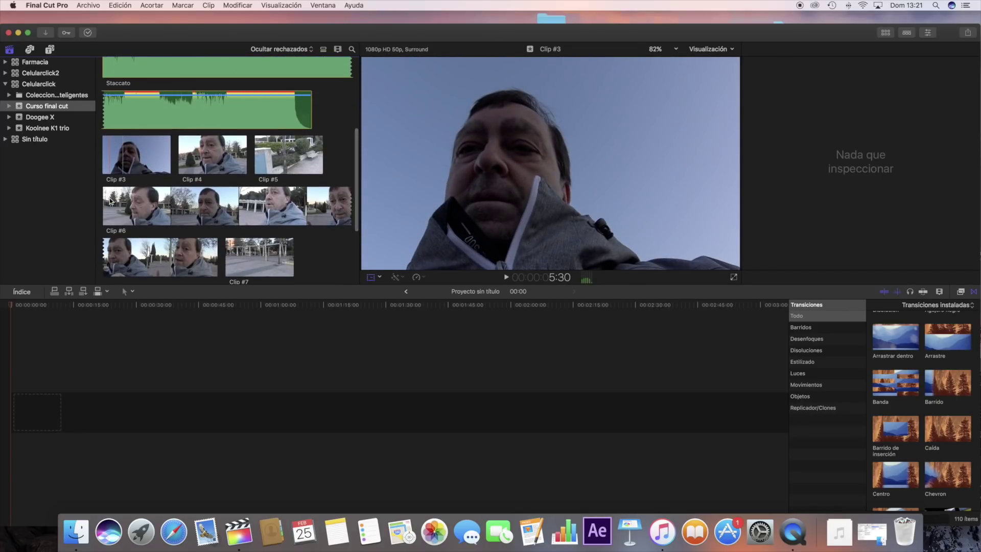
click(175, 210)
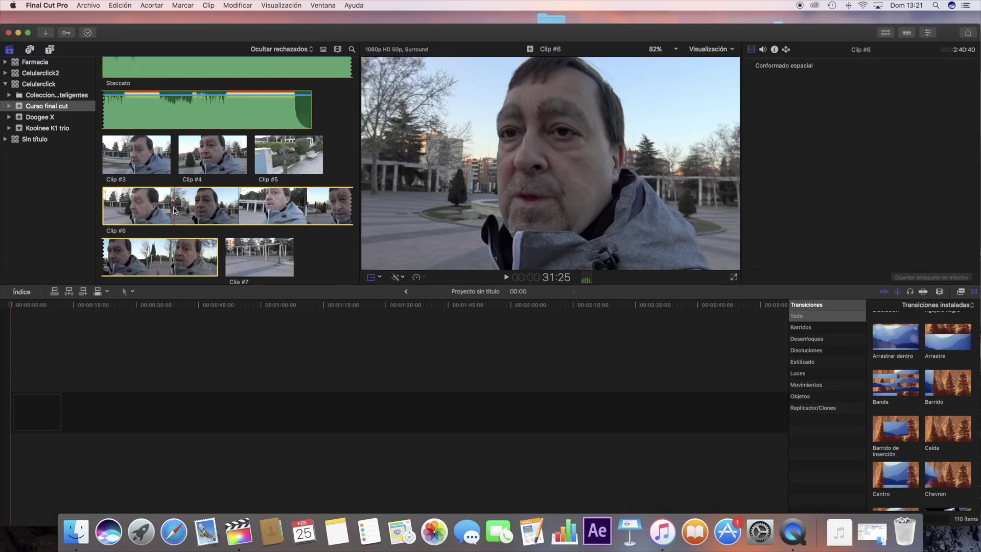
scroll(175, 210, down, 1)
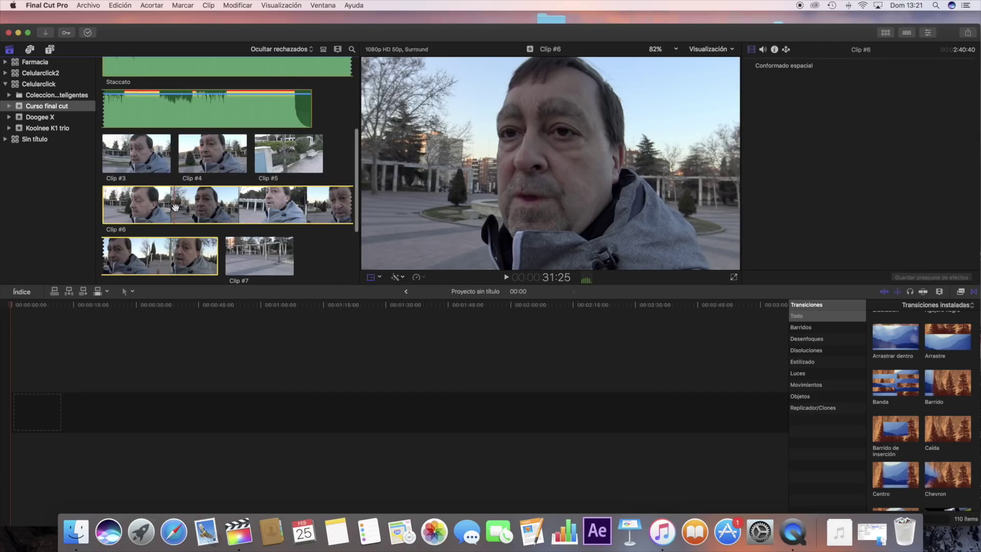
Drag Clip #6 into the empty timeline and zoom the timeline in.
drag(180, 210, 15, 415)
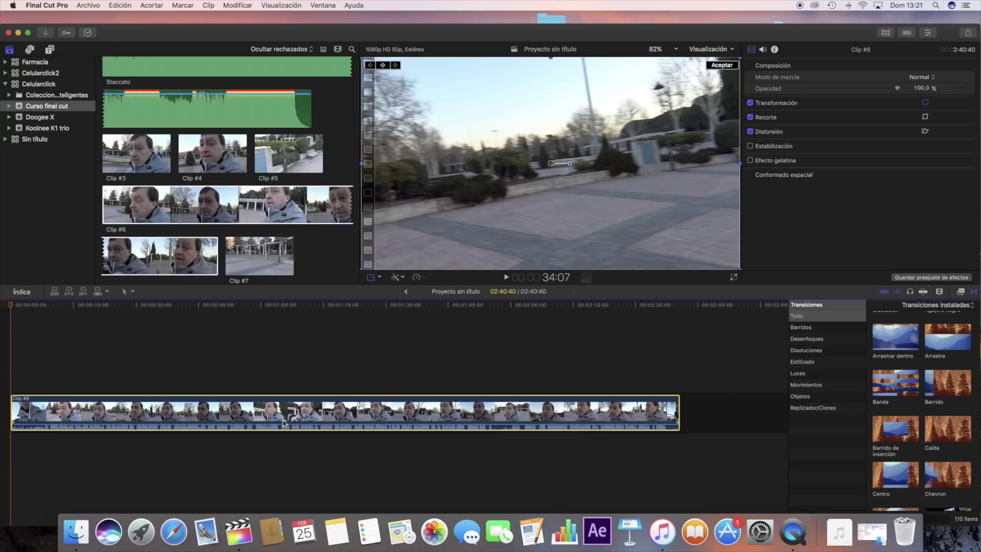
key(super+equal)
key(super+equal)
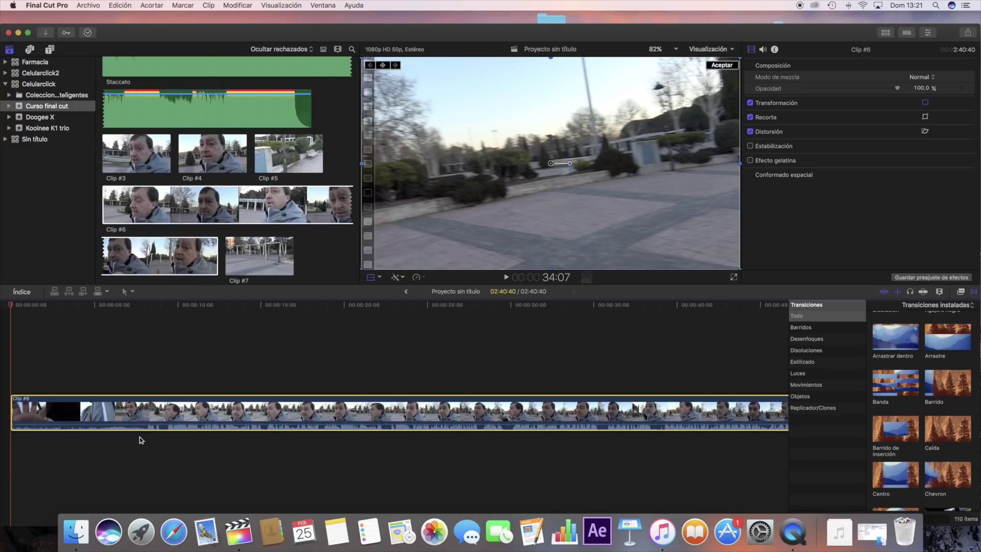
Blade Clip #6 at about 8 seconds and delete the opening piece.
key(b)
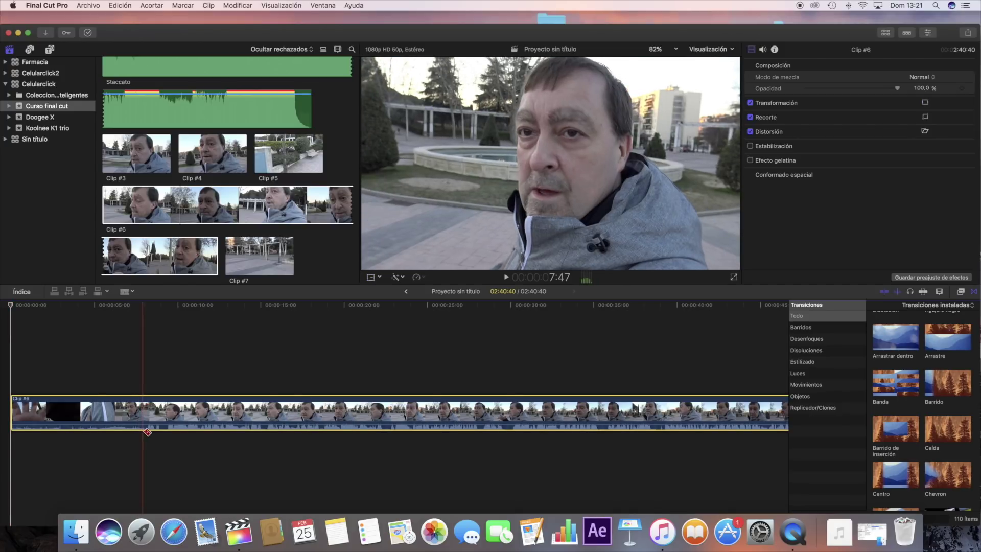
click(149, 420)
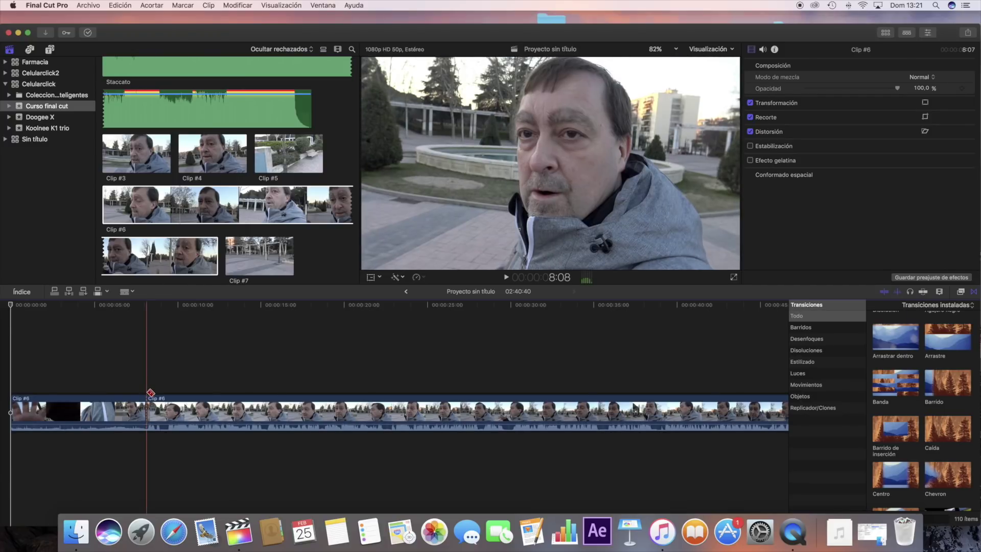
key(a)
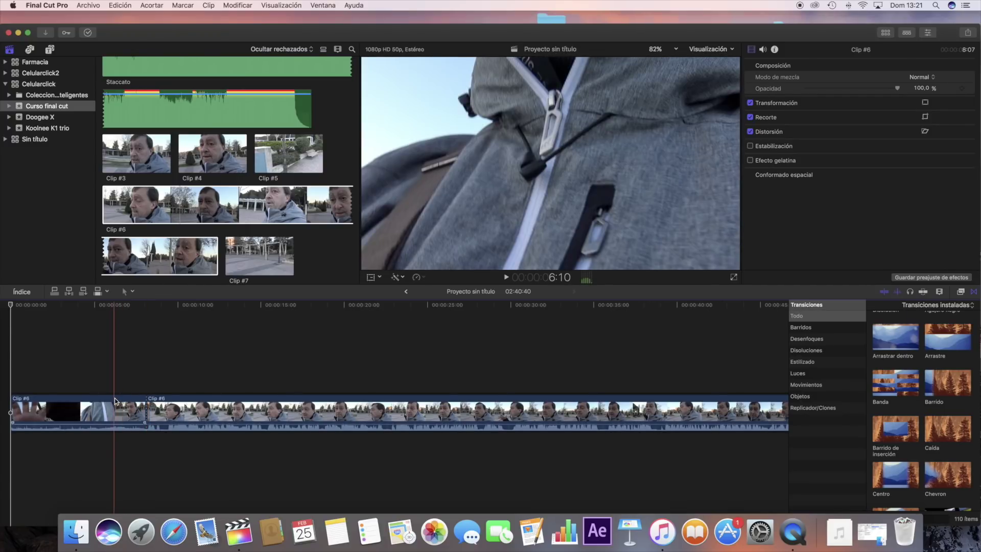
click(116, 402)
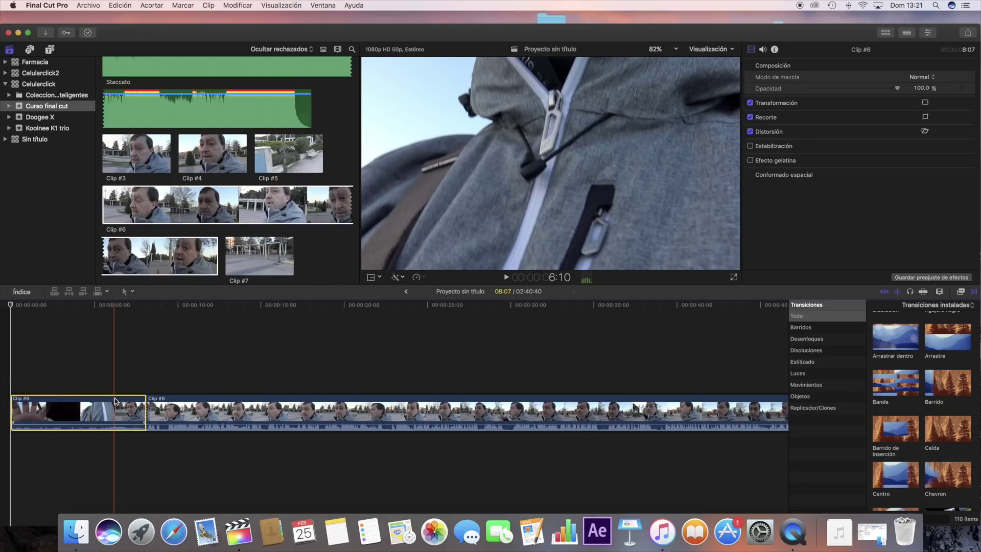
key(Delete)
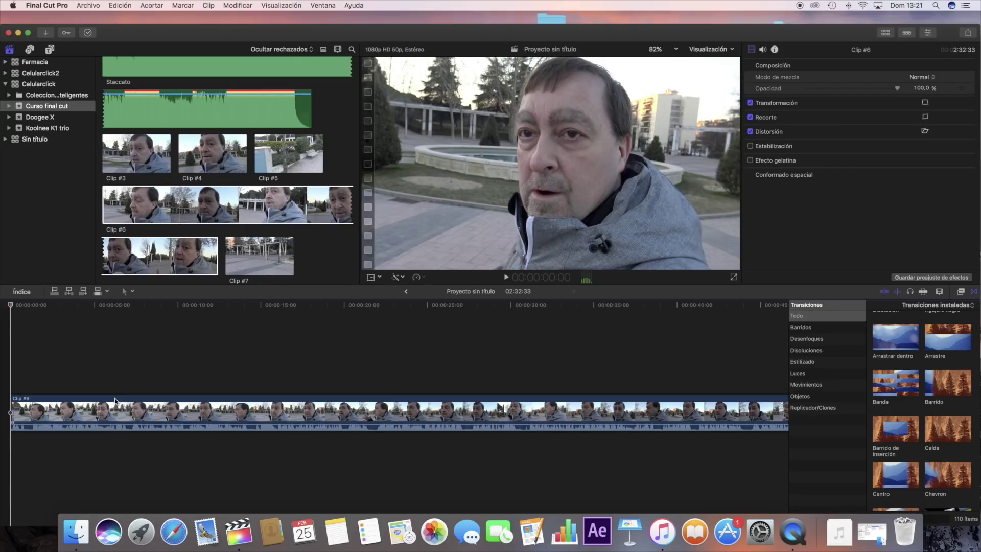
click(508, 277)
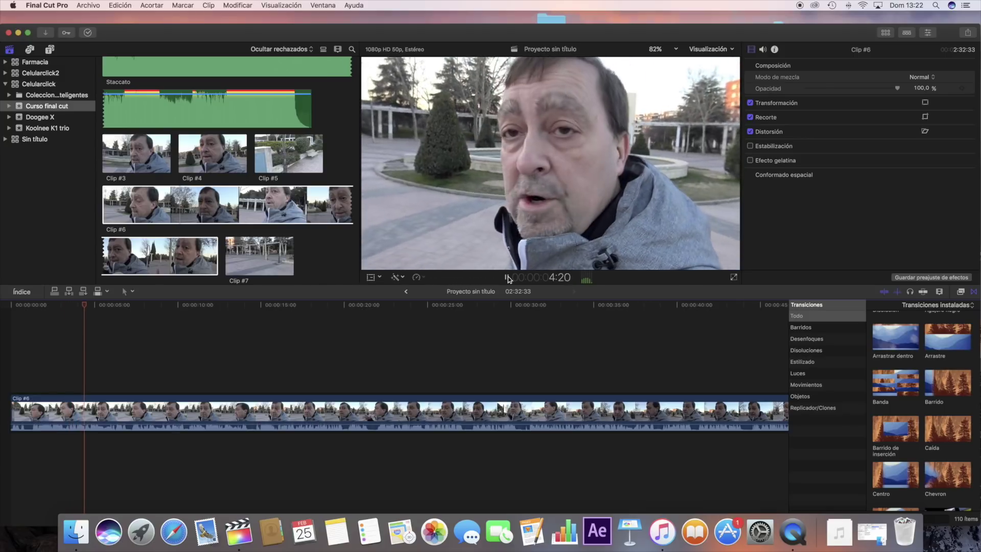
click(507, 276)
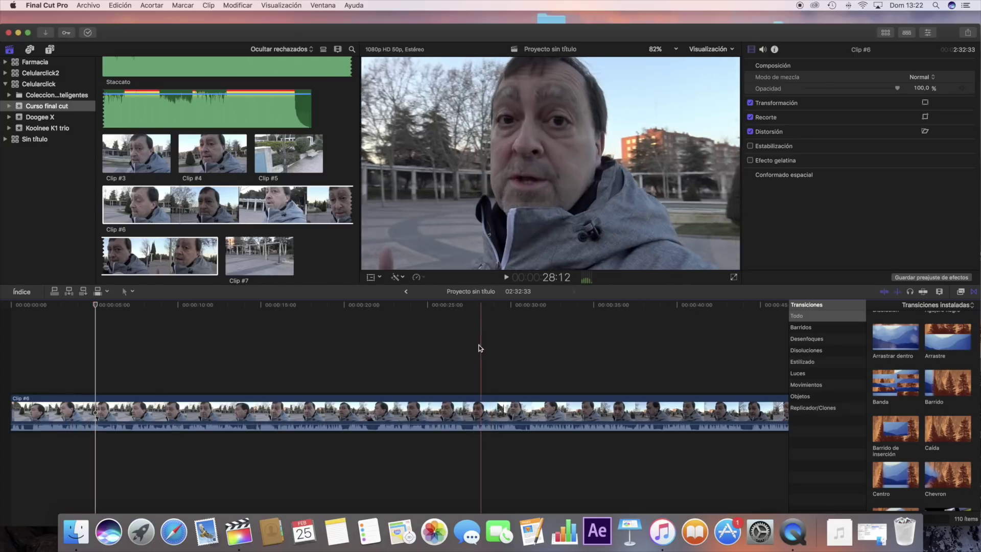
scroll(437, 370, right, 3)
scroll(437, 370, right, 3)
scroll(436, 370, right, 3)
scroll(437, 370, right, 3)
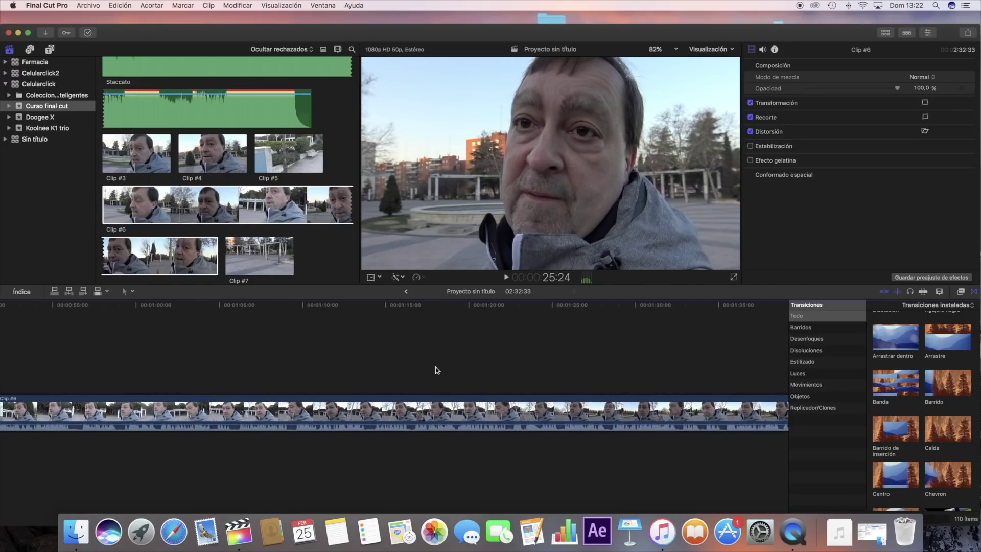
scroll(437, 370, left, 5)
scroll(435, 369, left, 3)
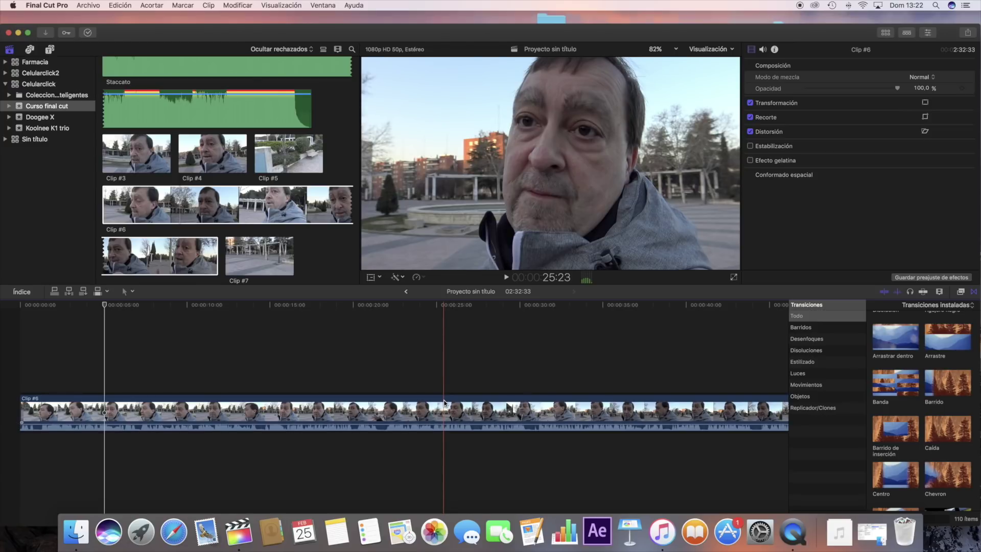
key(super+minus)
key(super+minus)
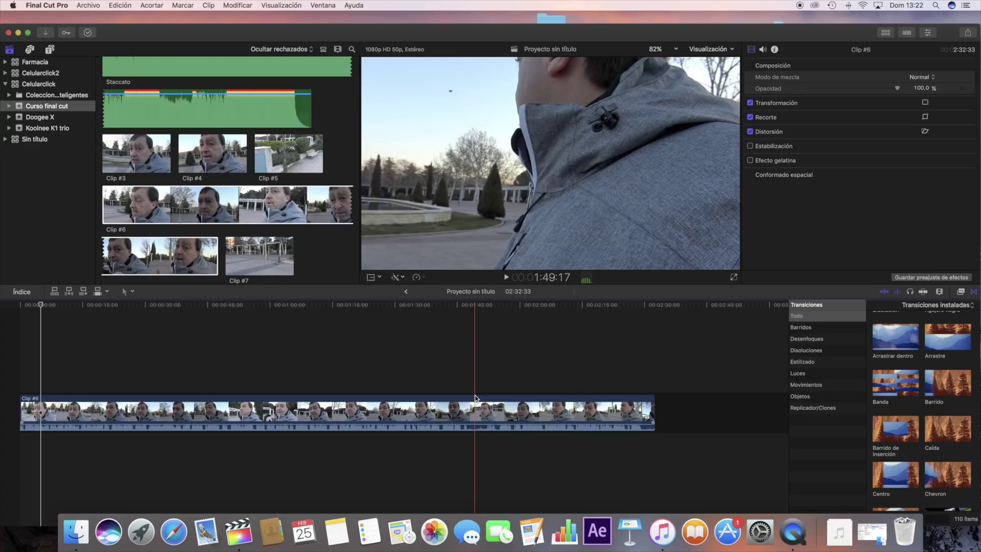
Cut out and delete a five-second section of Clip #6 near 1:46, leaving 2:26:46.
key(r)
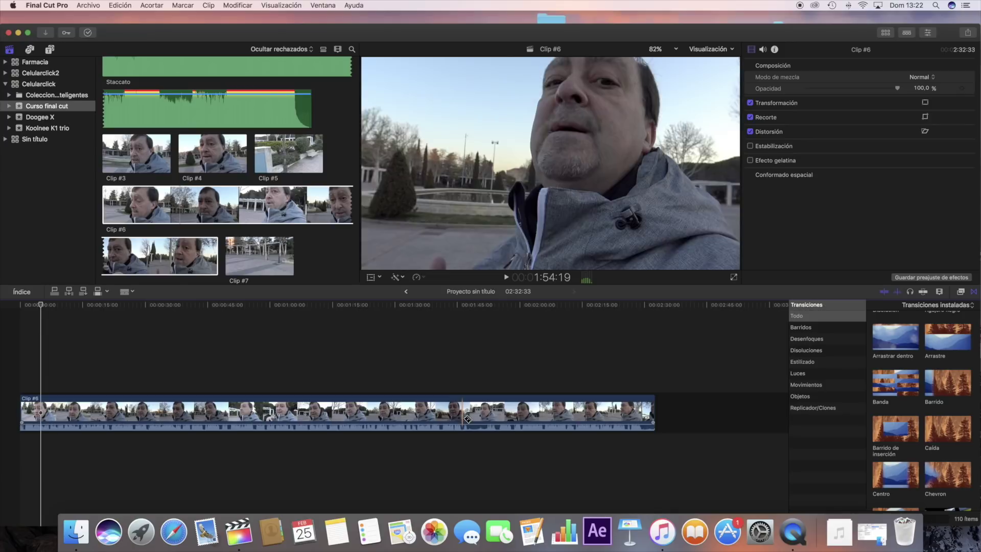
click(463, 418)
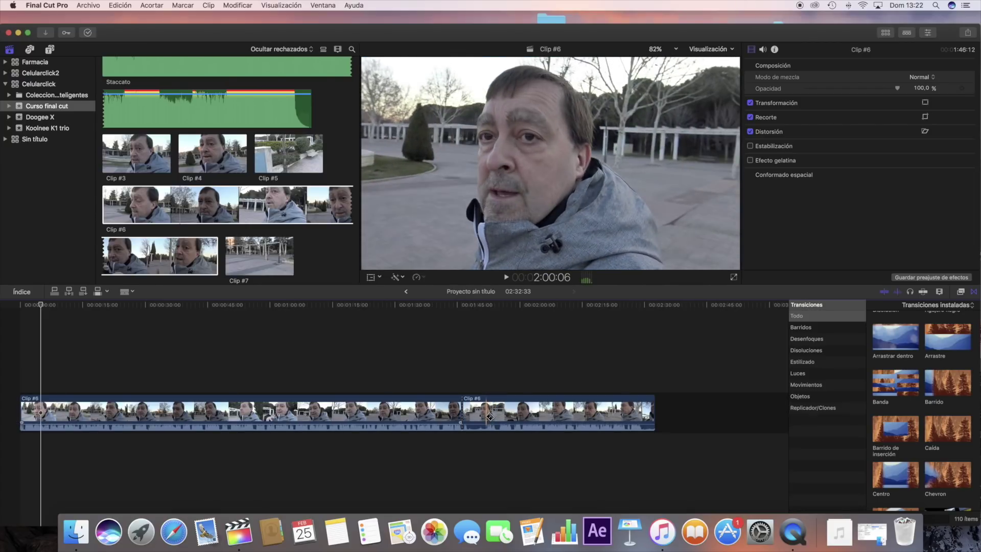
click(487, 415)
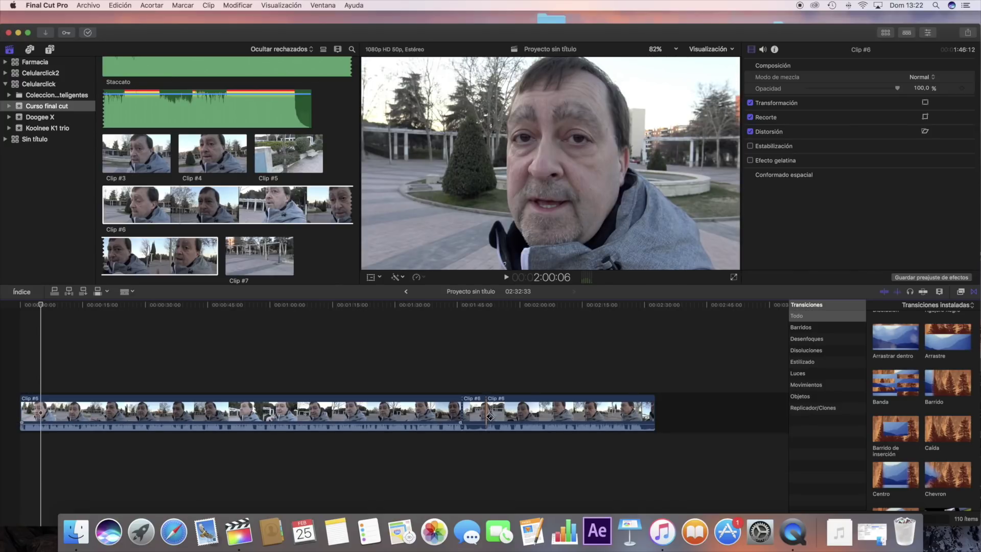
click(479, 401)
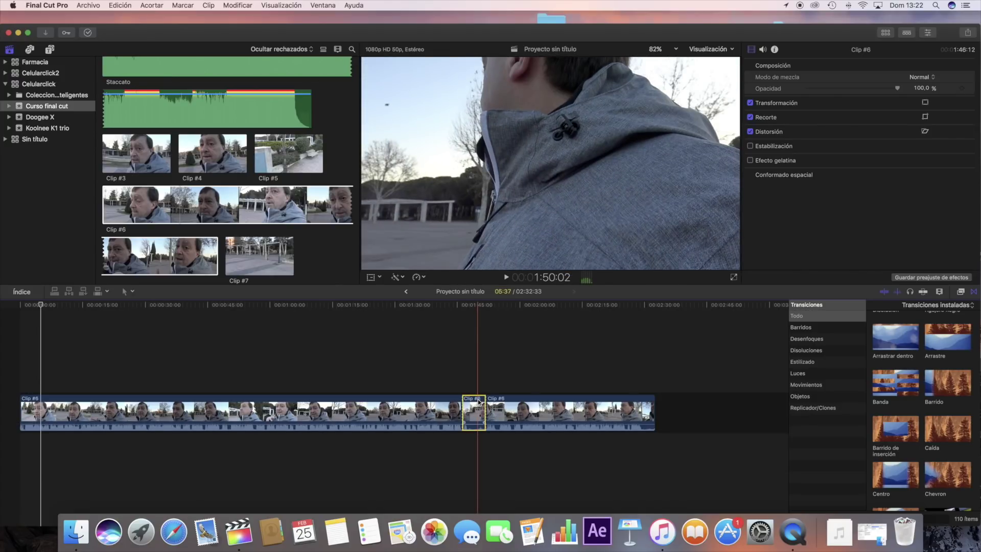
key(Delete)
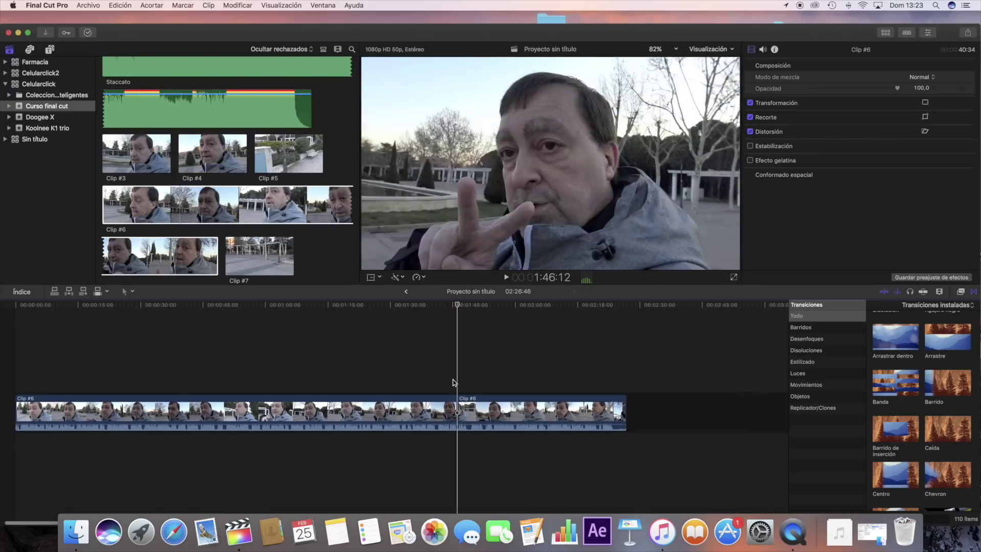
Blade off the last few seconds of Clip #6 for a 2:23:33 project and replay the ending.
click(507, 278)
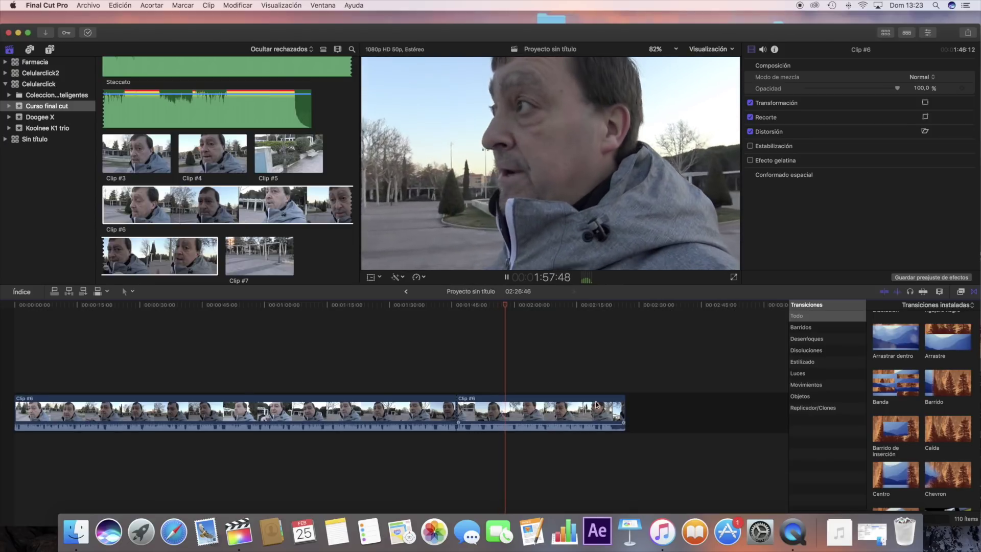
key(XF86AudioRaiseVolume)
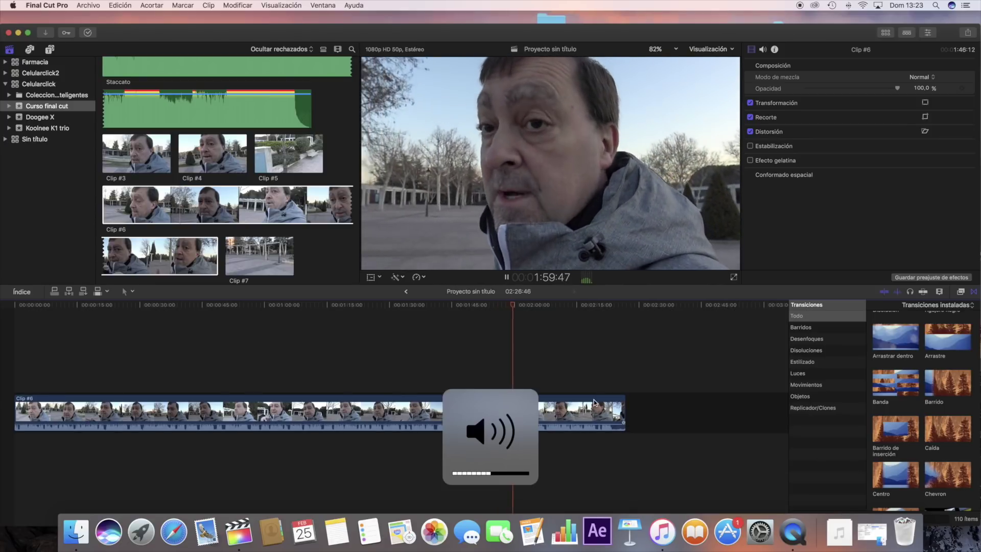
click(578, 353)
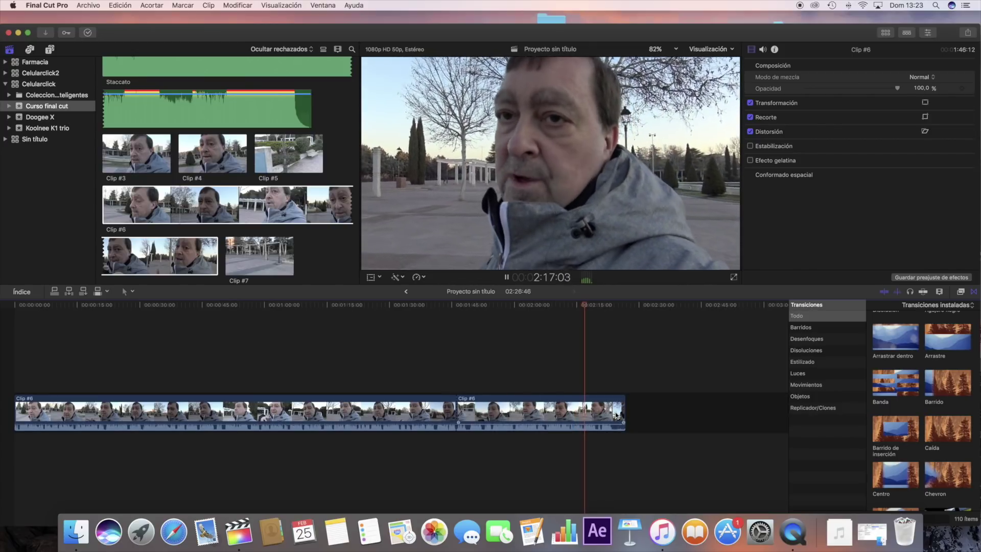
key(b)
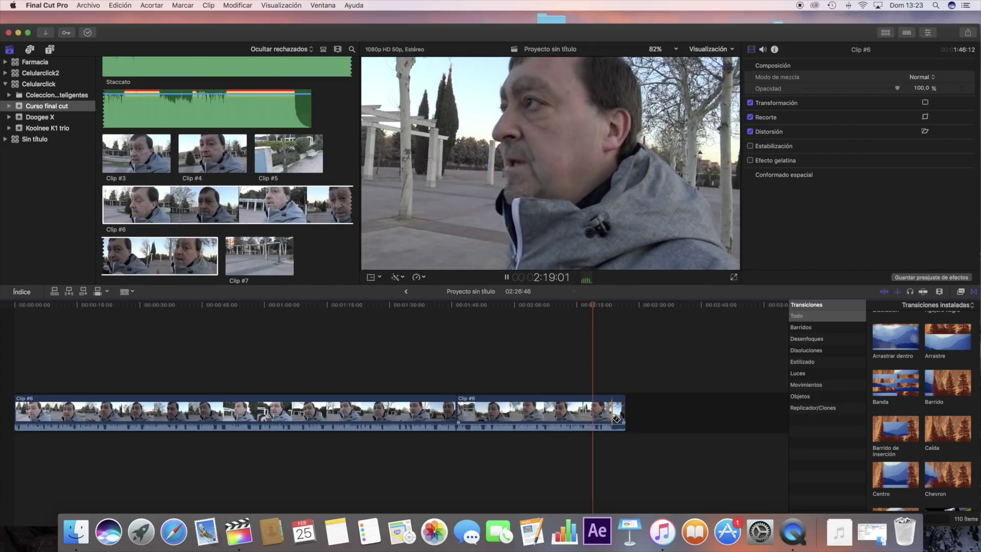
click(613, 416)
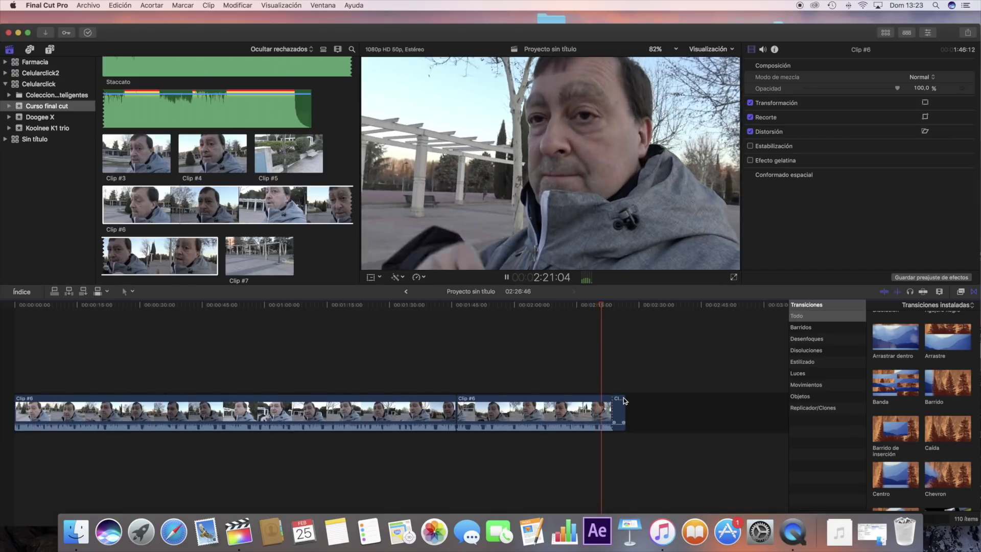
key(Delete)
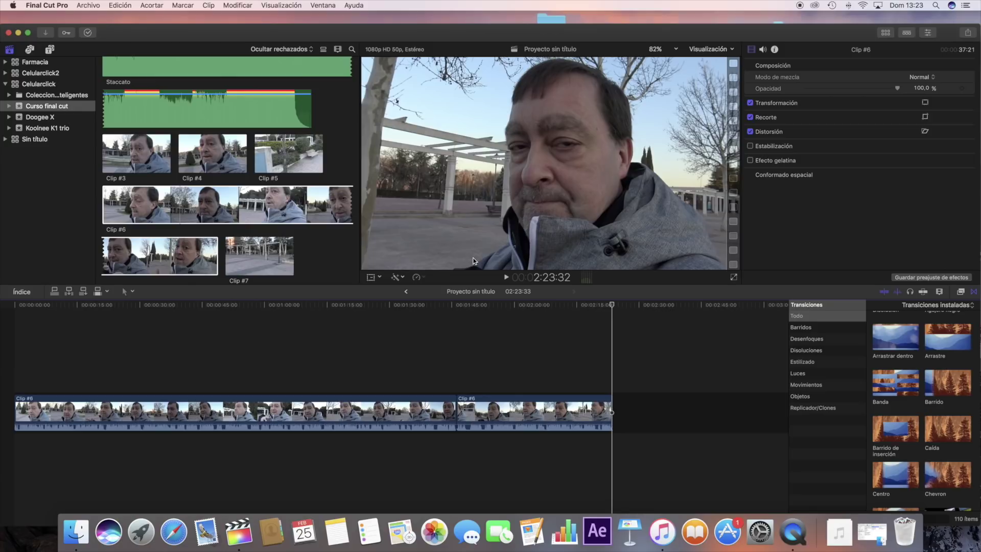
key(space)
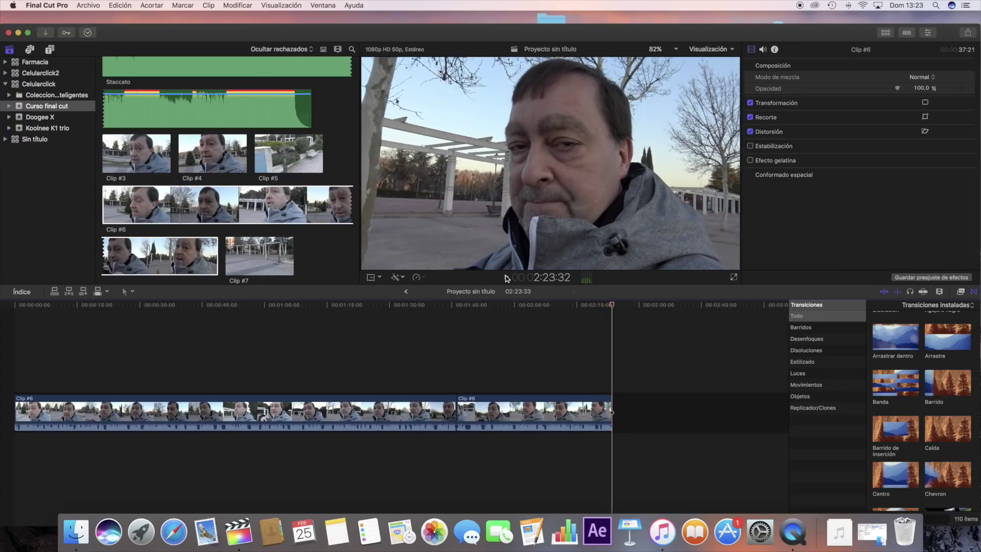
Drag Intro Enero 1 after Clip #6 in the timeline and play the 2:28:35 project.
click(226, 209)
scroll(225, 210, up, 5)
click(211, 174)
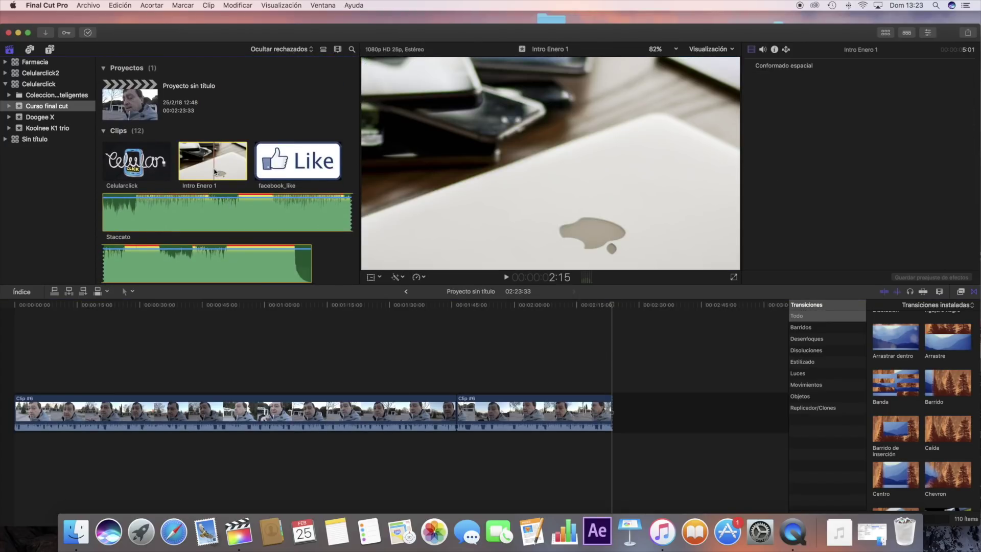
drag(214, 169, 617, 411)
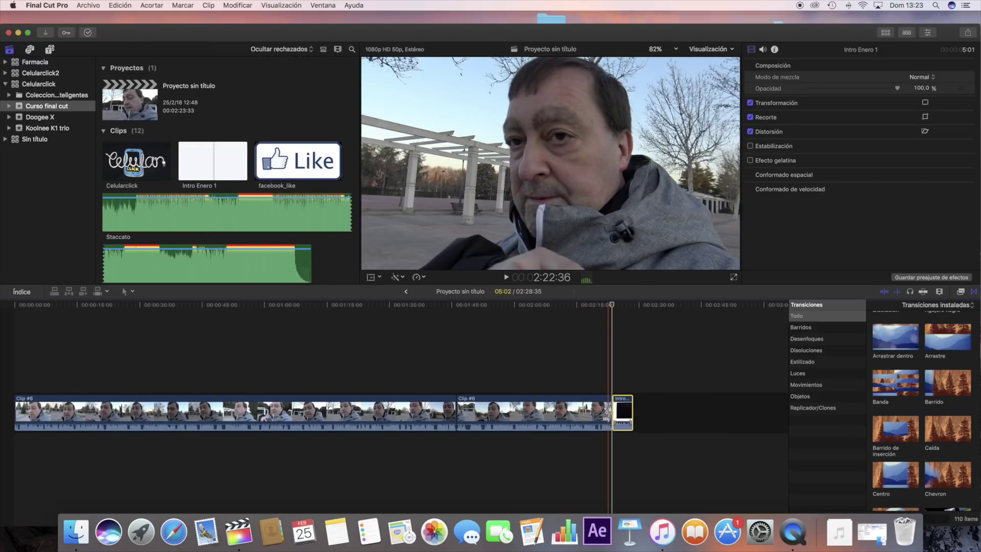
click(603, 367)
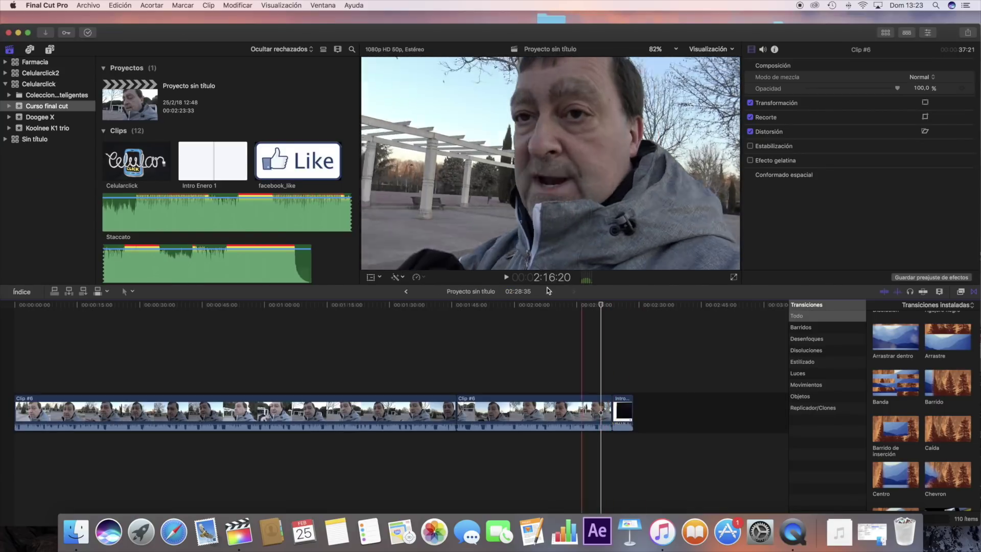
click(507, 277)
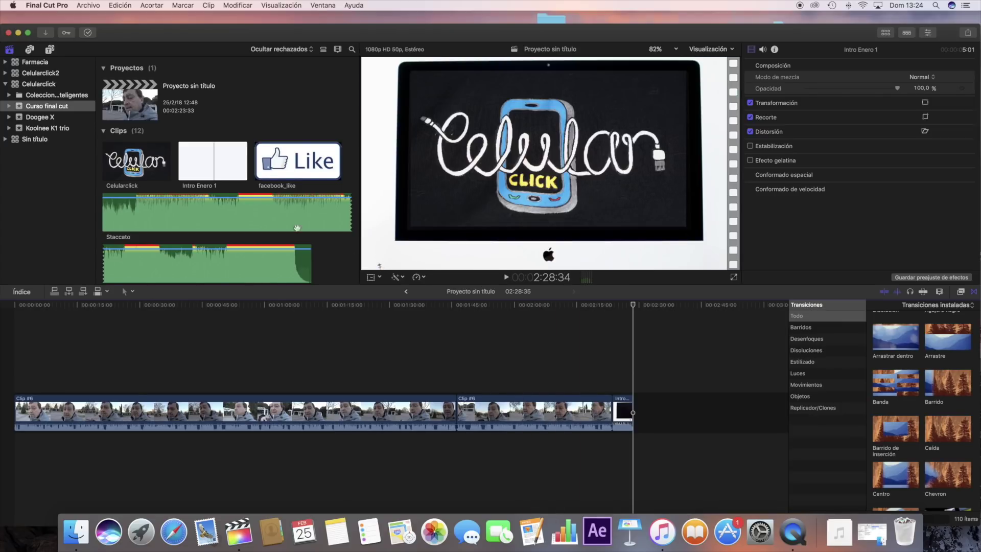
Select Clip #1 and the Toma interior buen buena audio clip together in the browser.
scroll(275, 229, down, 5)
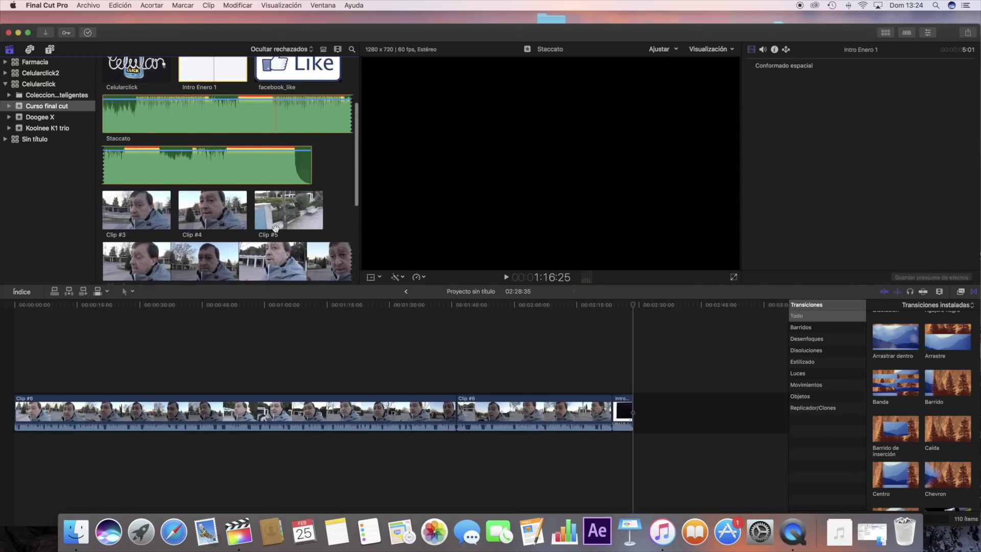
scroll(275, 229, down, 2)
scroll(275, 229, down, 3)
scroll(276, 229, down, 2)
scroll(275, 229, down, 2)
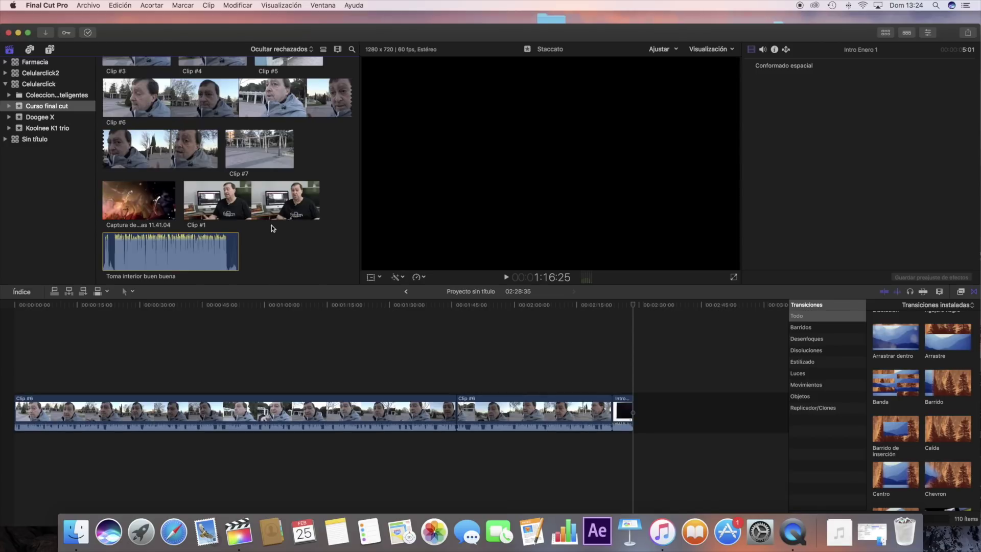
click(264, 207)
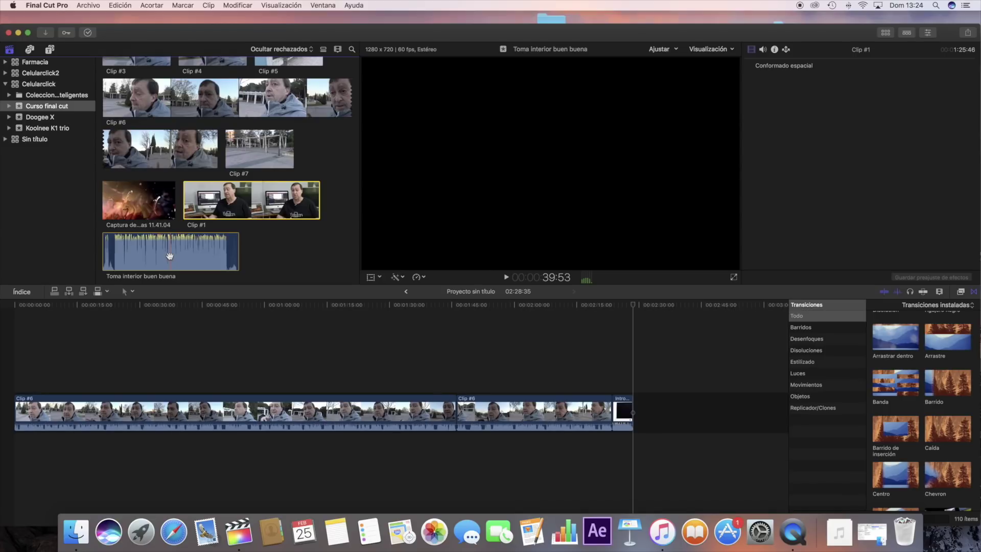
super+click(169, 256)
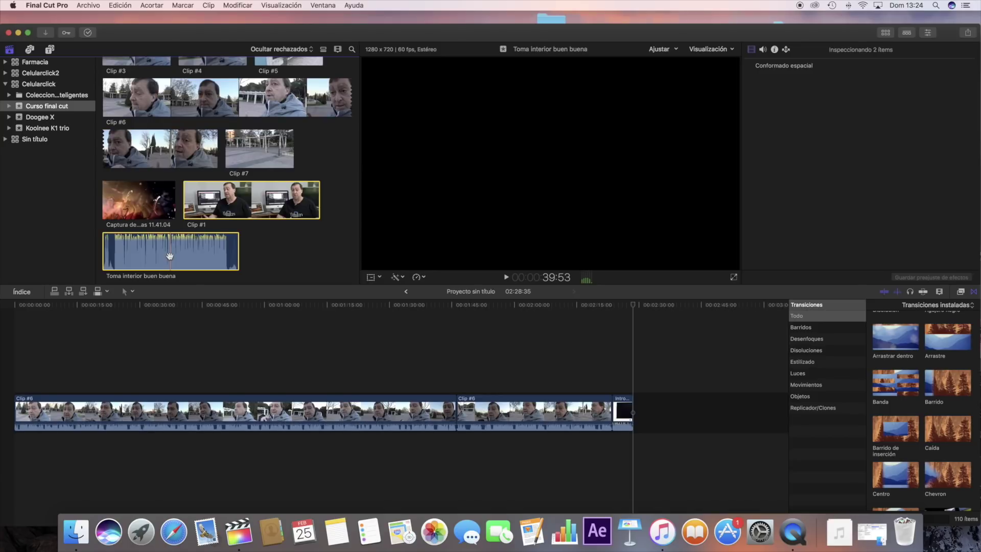
Sync Clip #1 with the Toma interior buen buena audio into a clip named 'Toma interior mejorada'.
right_click(170, 258)
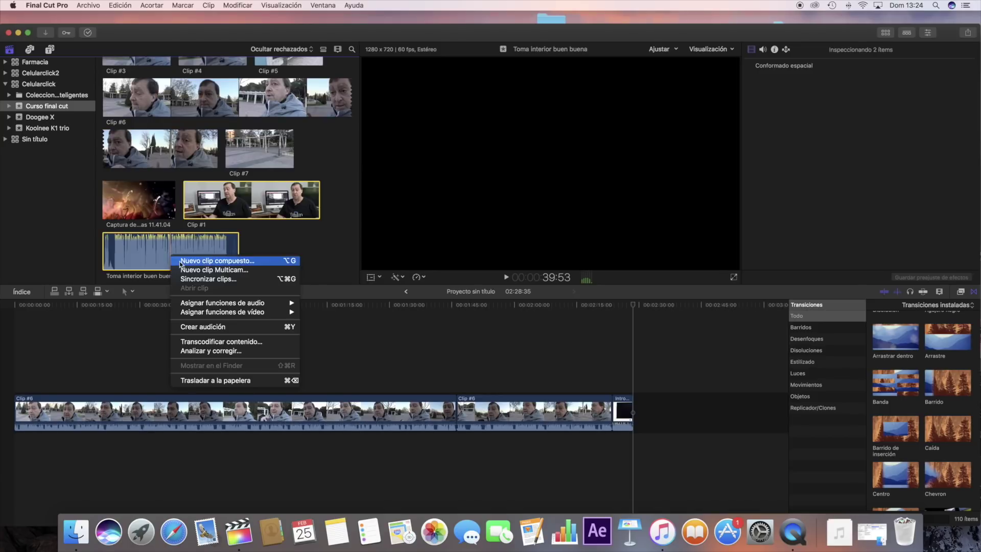
click(200, 279)
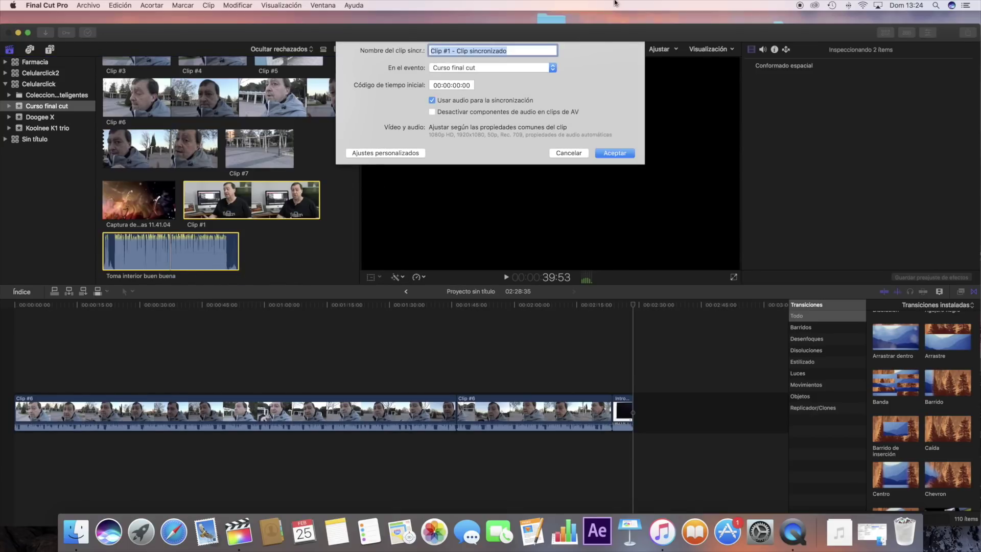
text(Toma interior mejorada)
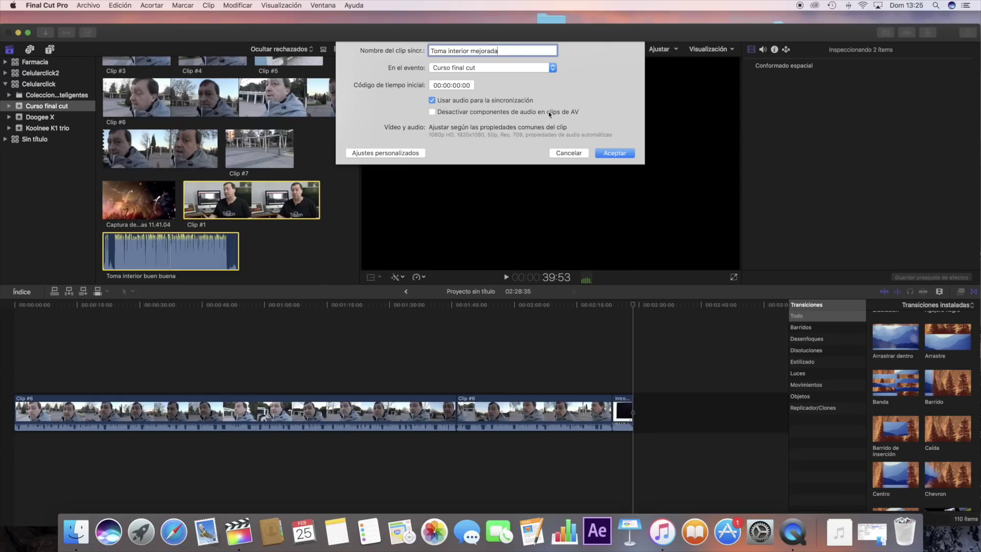
click(619, 155)
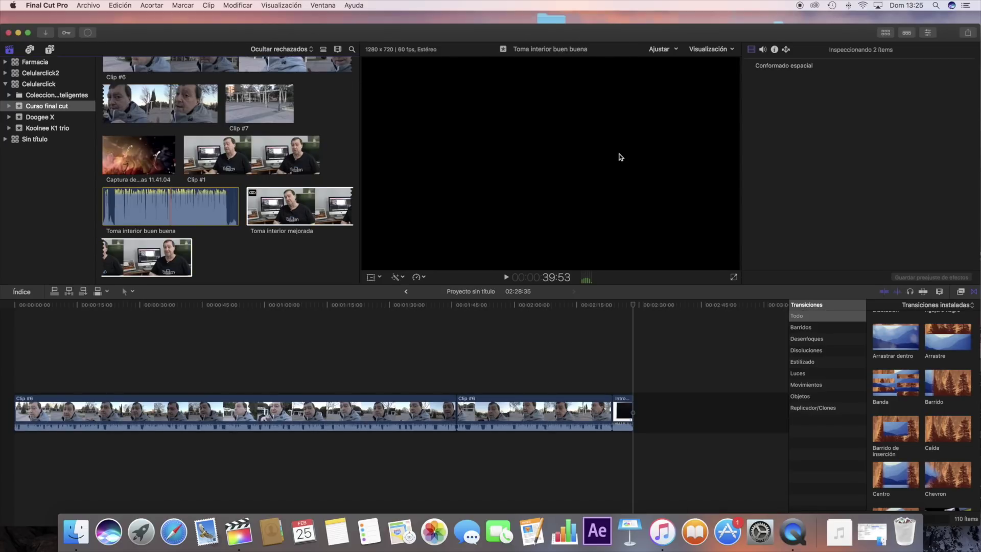
Append Toma interior mejorada to the end of the timeline and start playback.
click(288, 210)
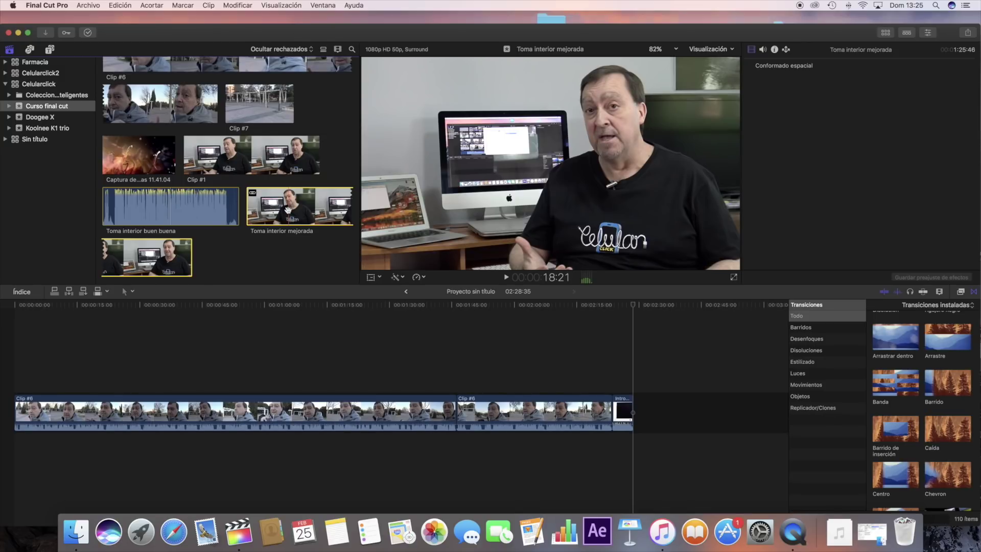
drag(288, 210, 636, 414)
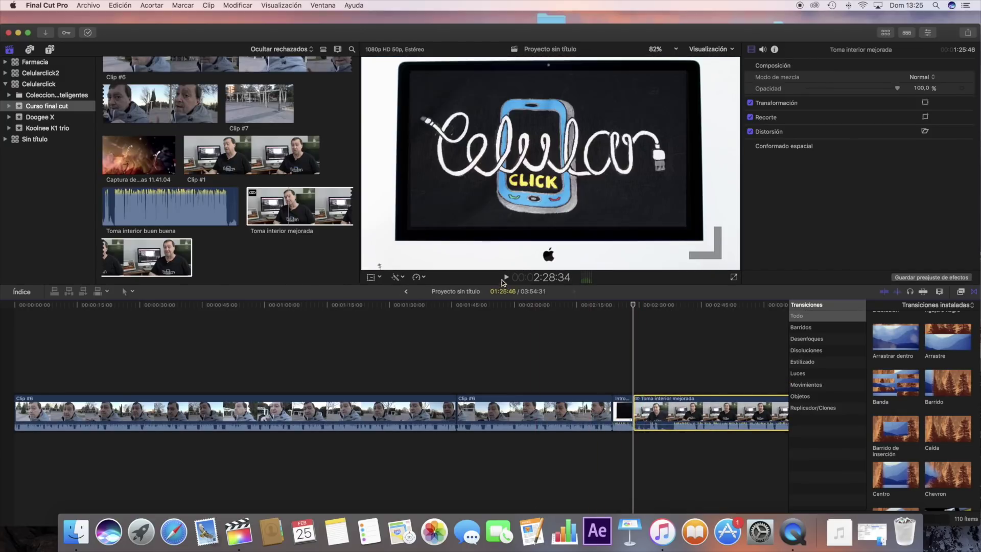
click(507, 278)
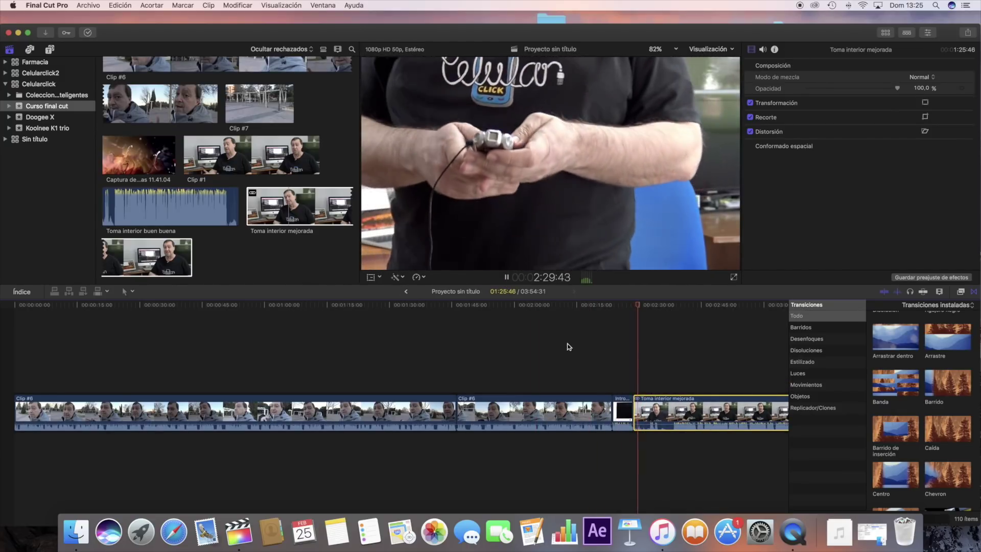
click(652, 364)
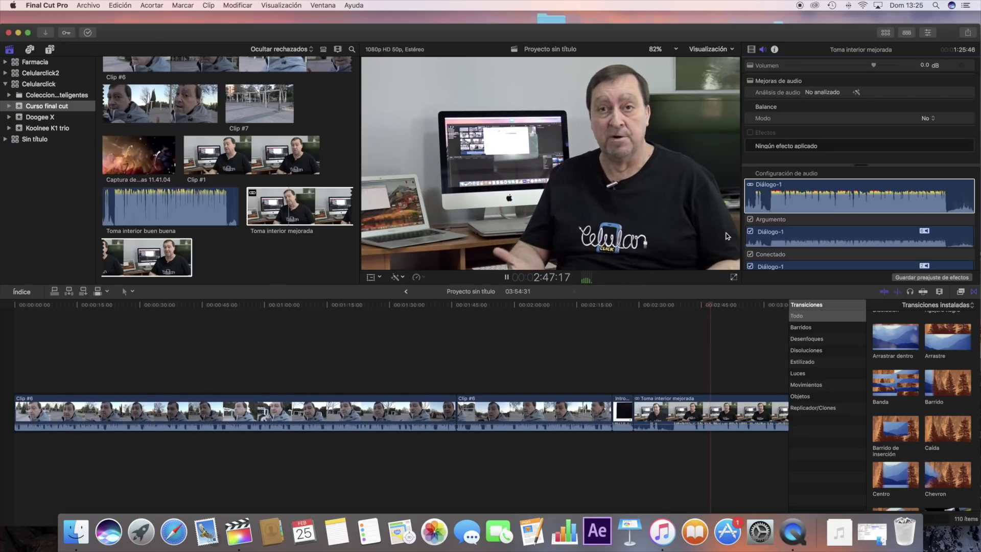
Compare the Argumento and Conectado audio components, leaving Argumento turned off.
click(750, 219)
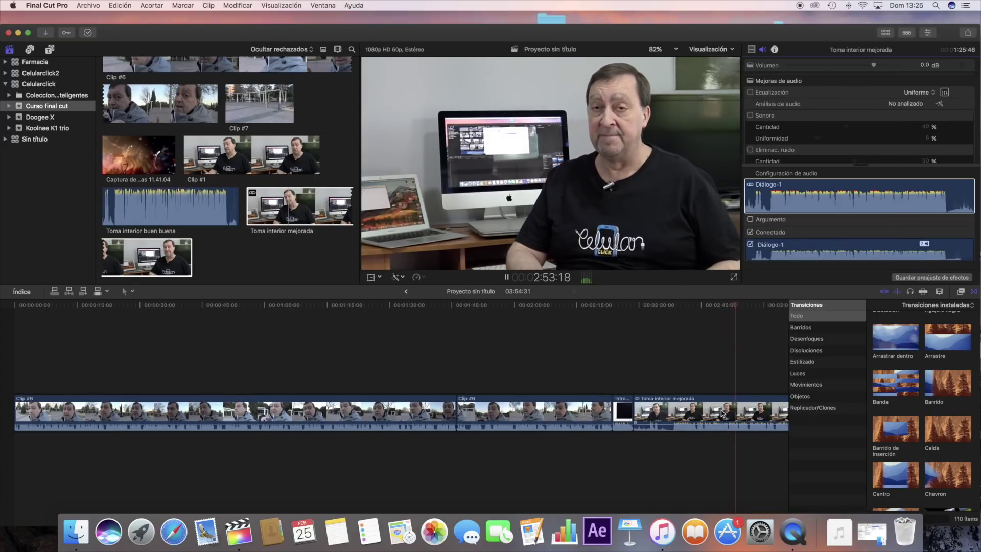
key(XF86AudioLowerVolume)
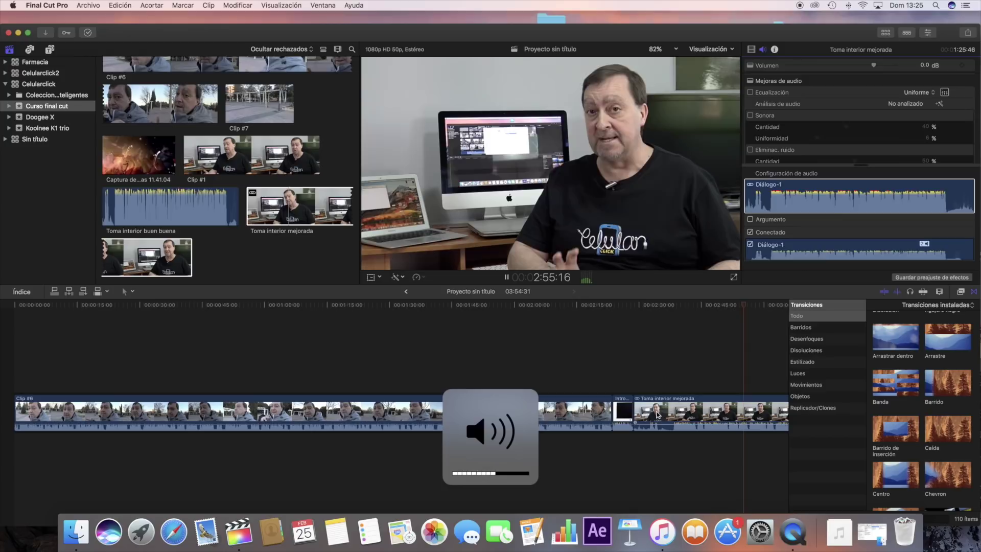
key(XF86AudioLowerVolume)
key(XF86AudioLowerVolume)
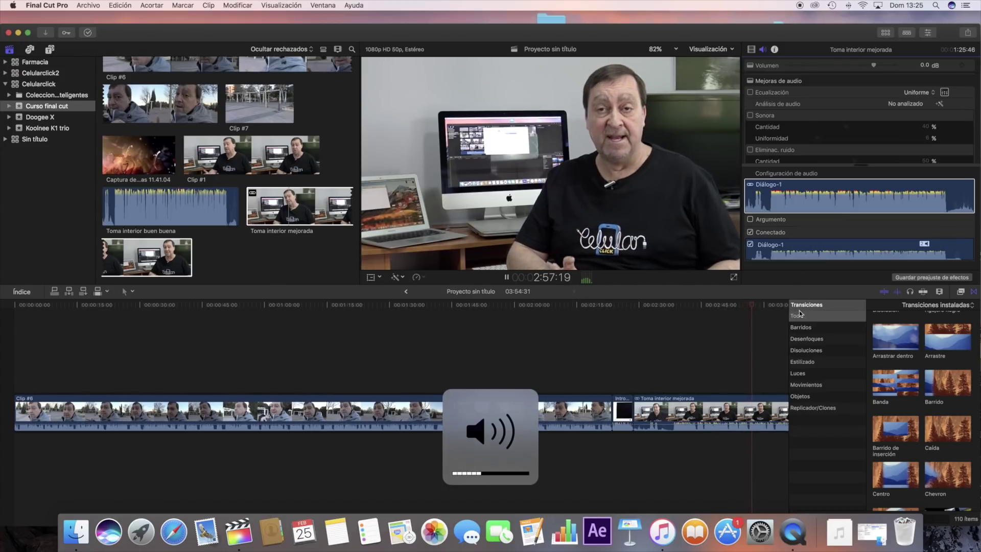
click(751, 219)
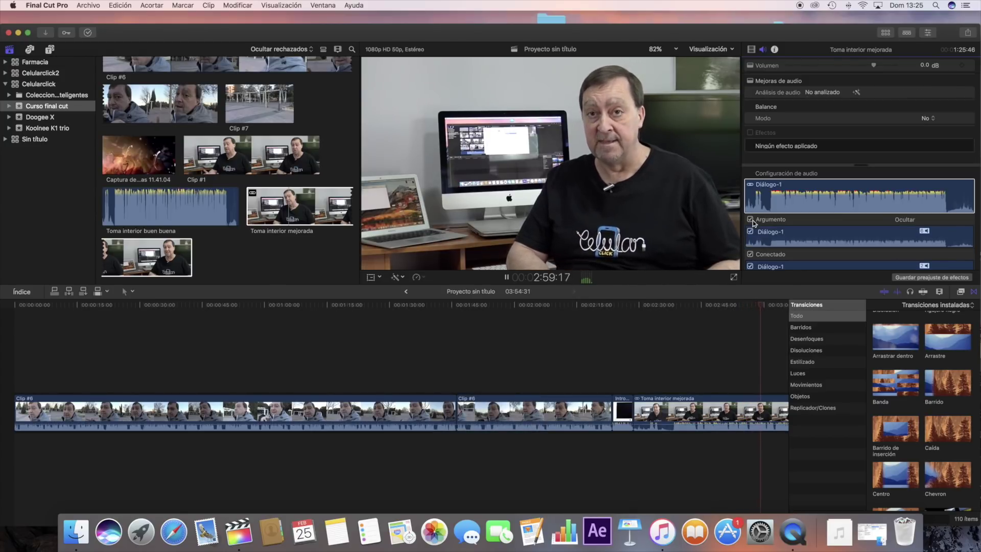
click(750, 254)
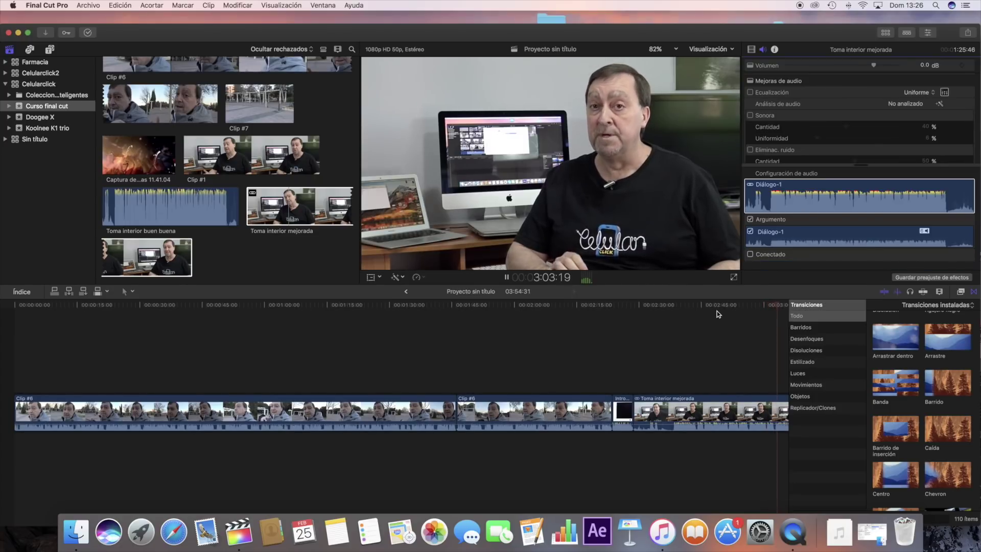
key(XF86AudioRaiseVolume)
key(XF86AudioLowerVolume)
key(XF86AudioLowerVolume)
key(XF86AudioLowerVolume)
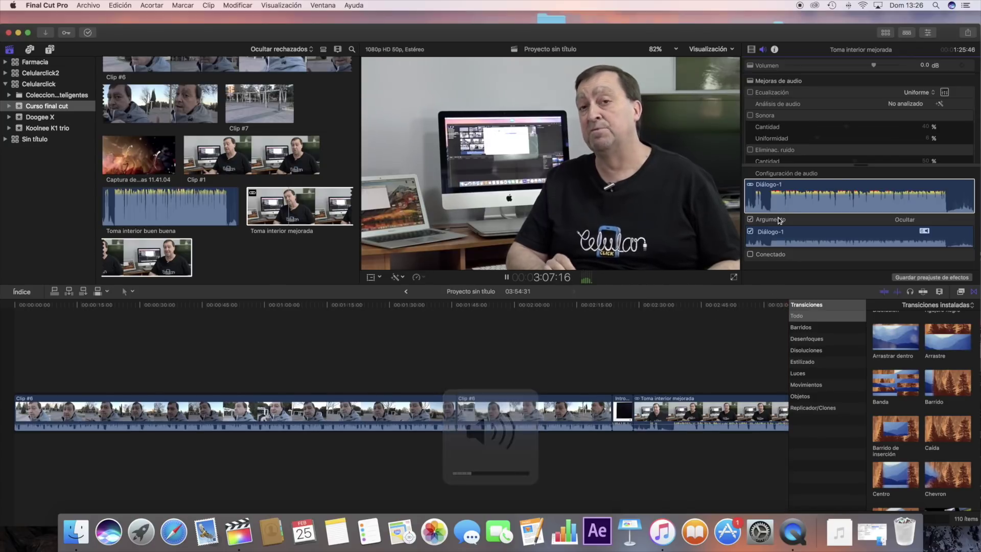
click(750, 254)
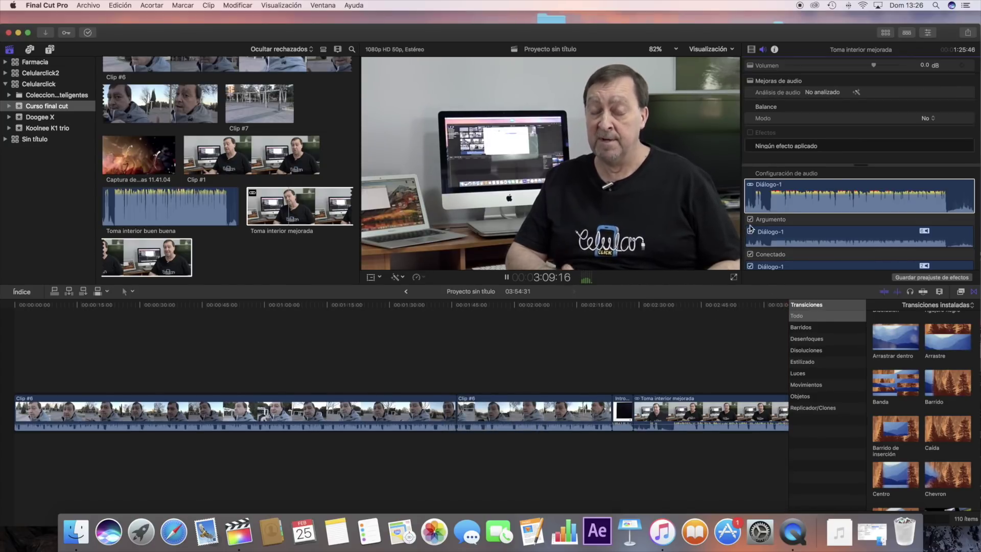
click(751, 219)
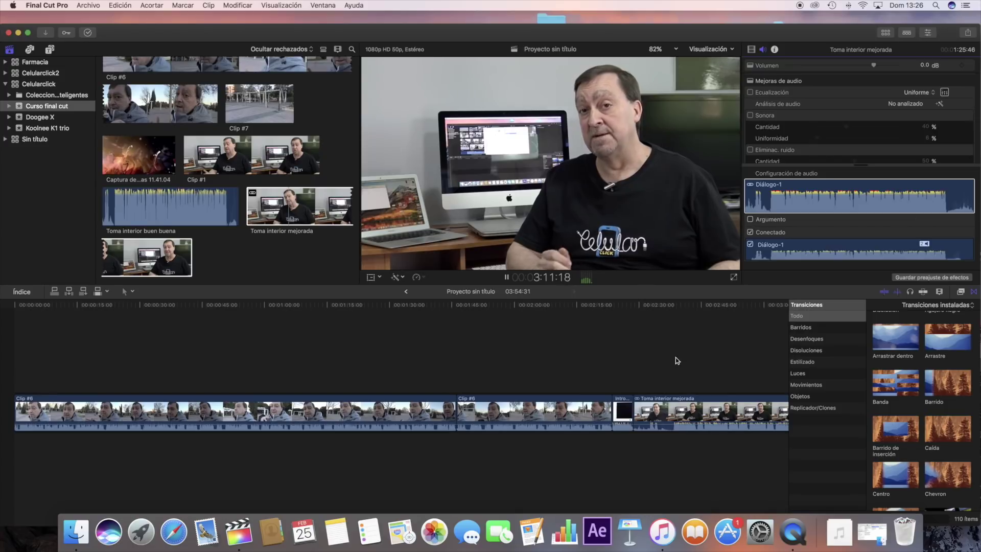
scroll(675, 357, right, 10)
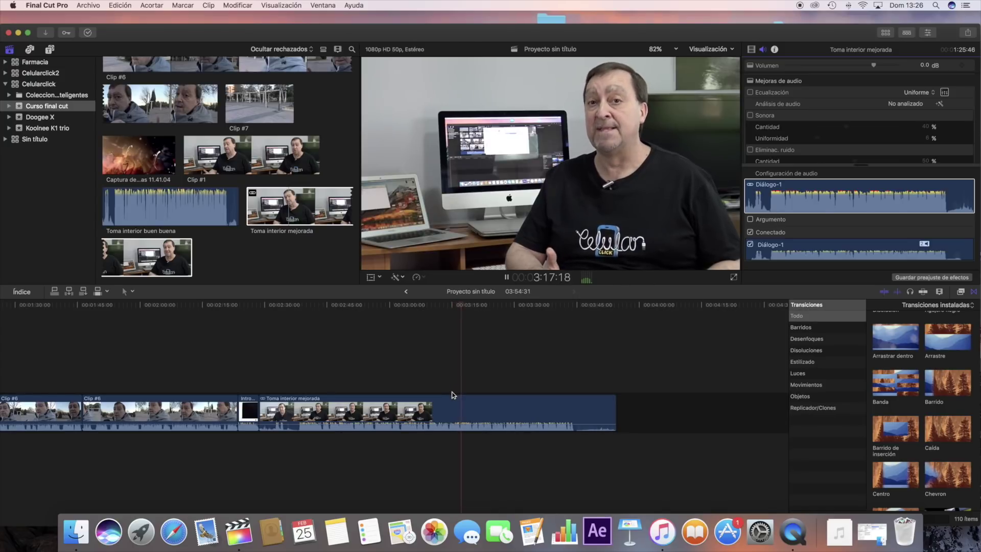
Stop playback and blade out a short stretch of Toma interior mejorada, closing the gap.
click(507, 278)
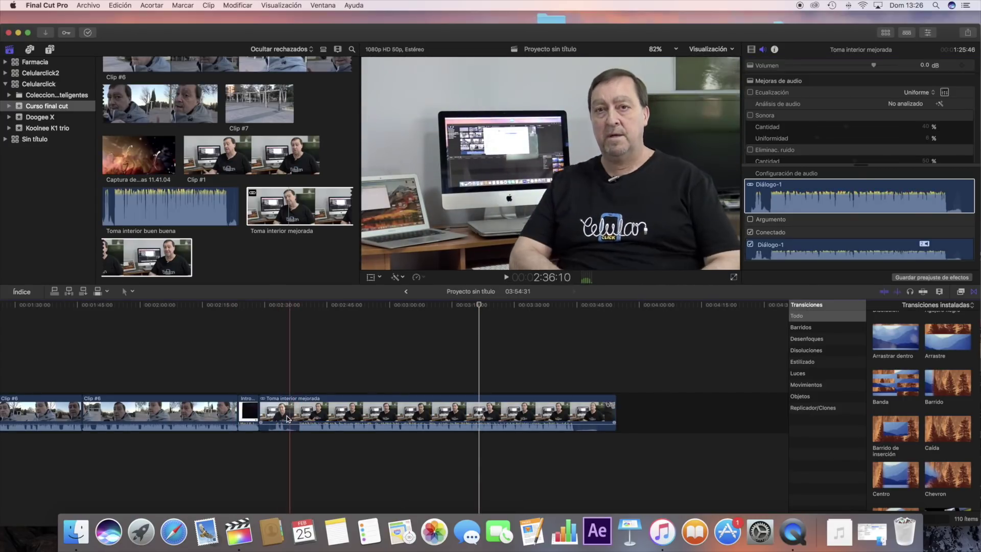
key(b)
click(299, 417)
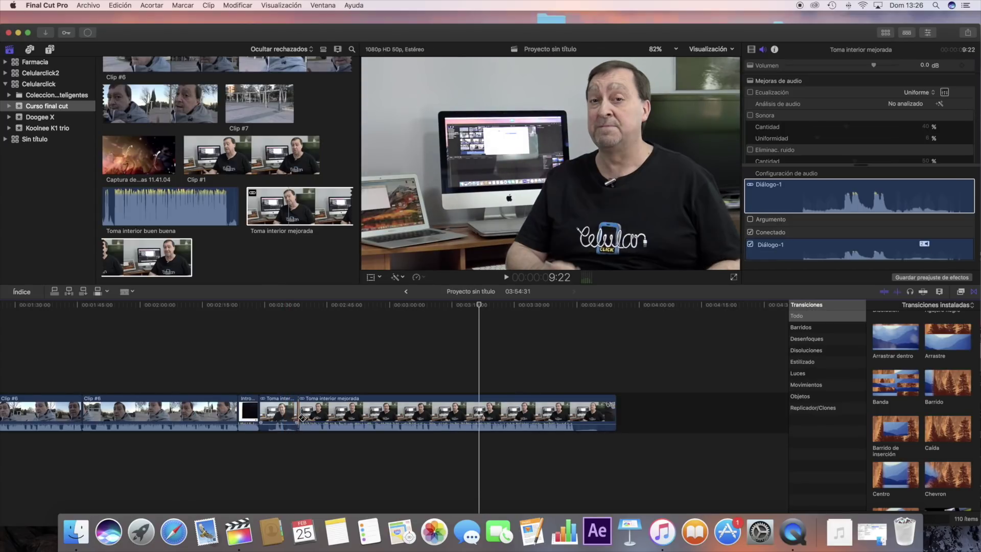
key(a)
click(271, 402)
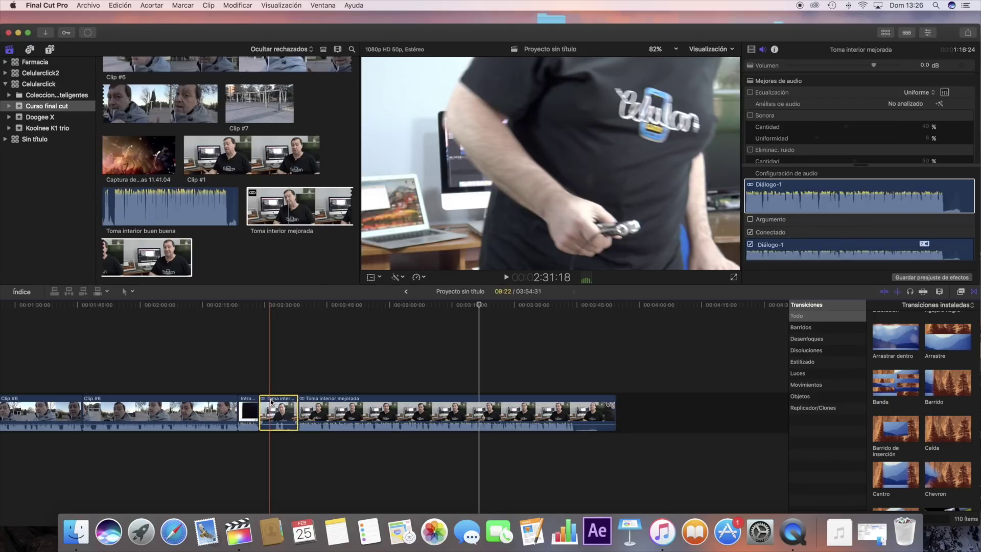
key(Delete)
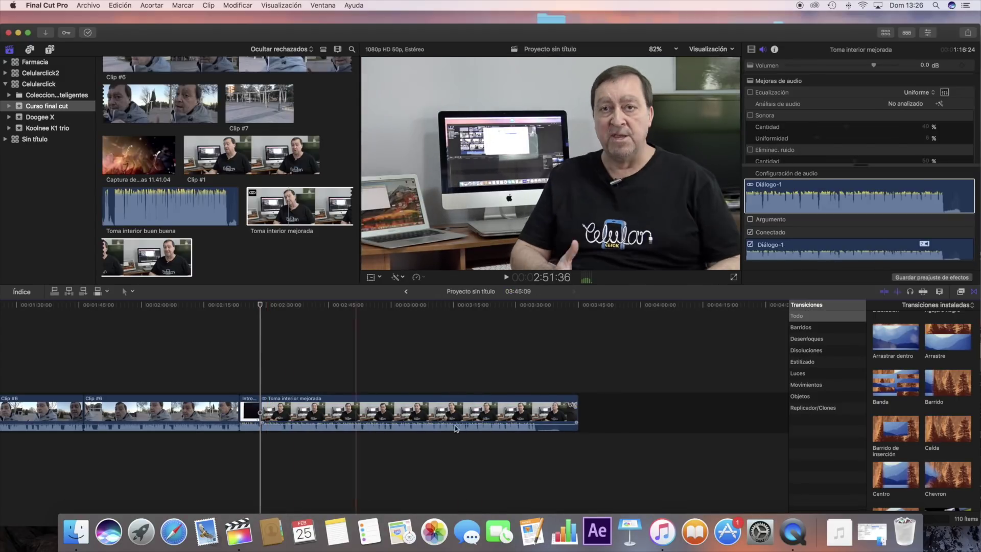
Split Toma interior mejorada near its end and delete the leftover final piece.
key(b)
click(538, 418)
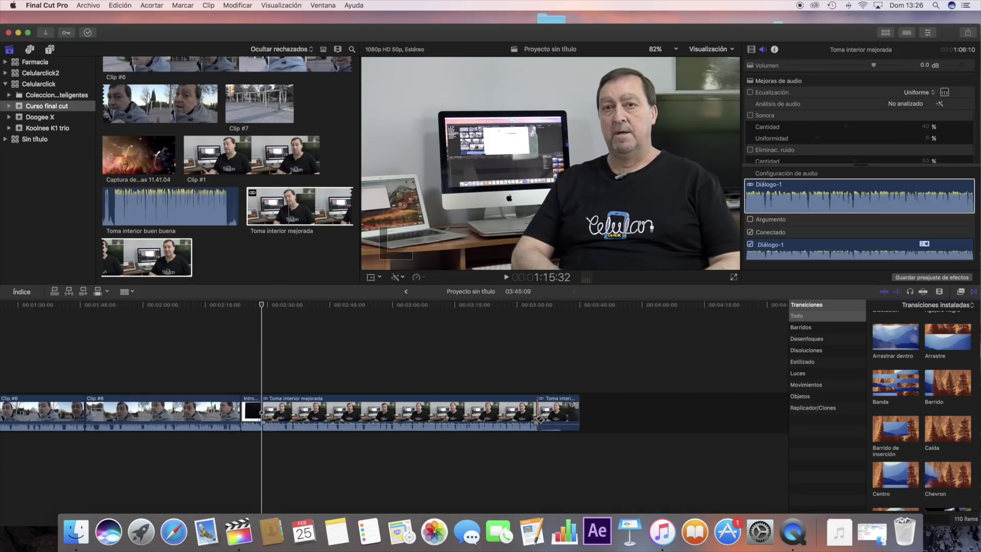
key(a)
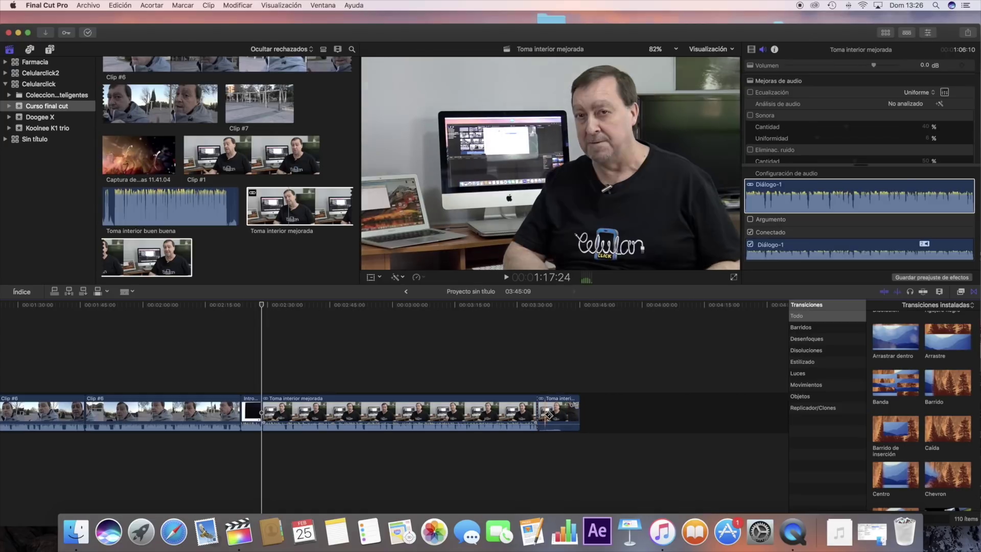
click(554, 399)
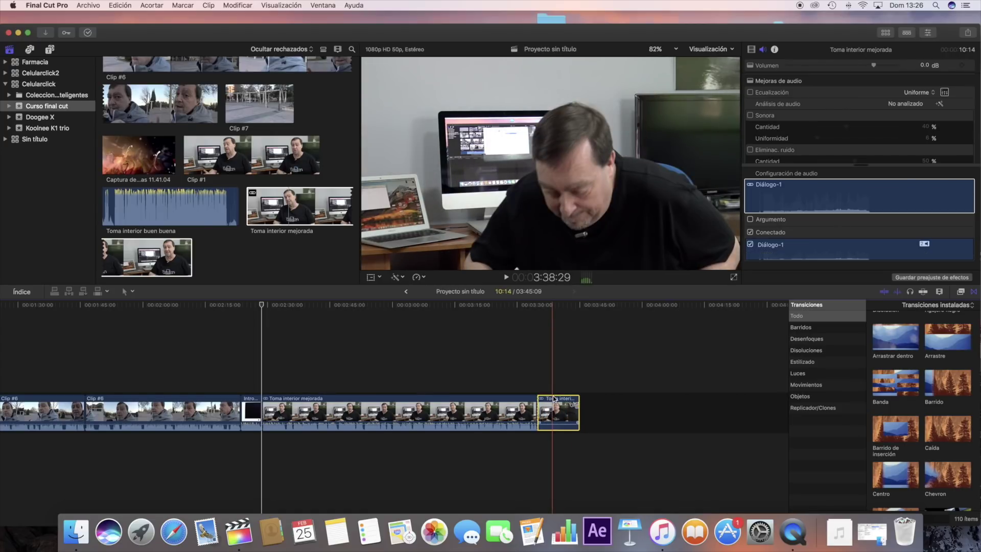
key(Delete)
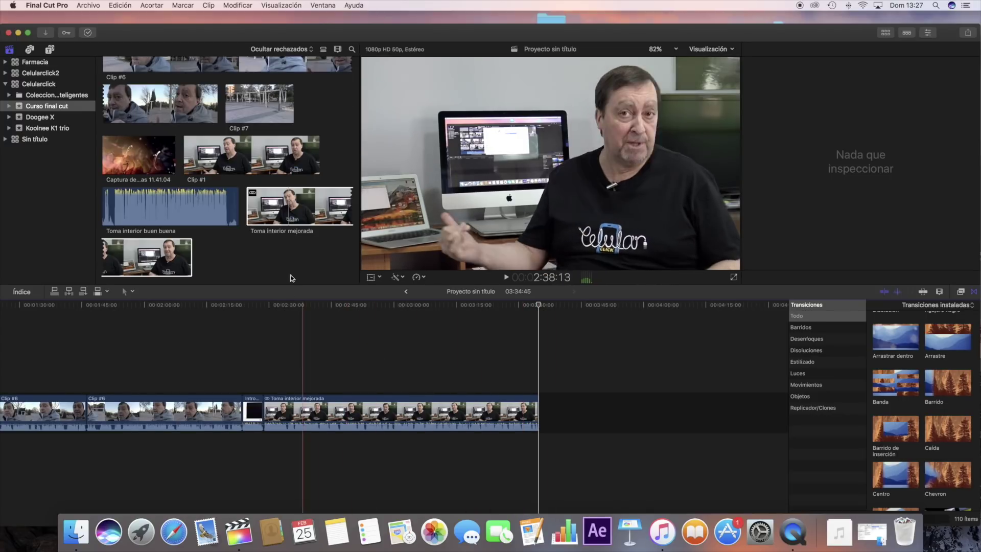
Find Clip #7 in the event and append it after the last timeline clip.
click(146, 255)
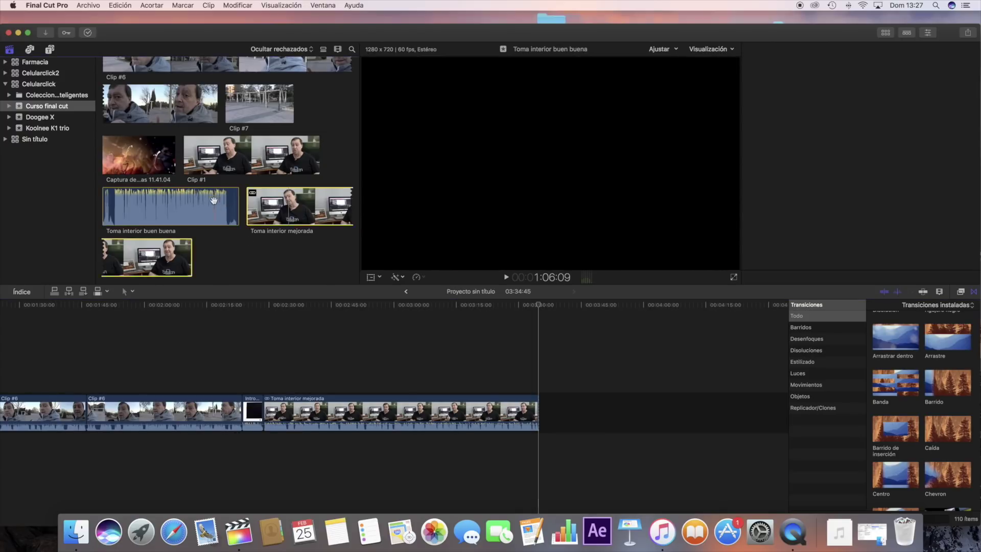
scroll(203, 240, up, 5)
scroll(203, 245, down, 3)
scroll(174, 210, up, 4)
scroll(161, 178, up, 5)
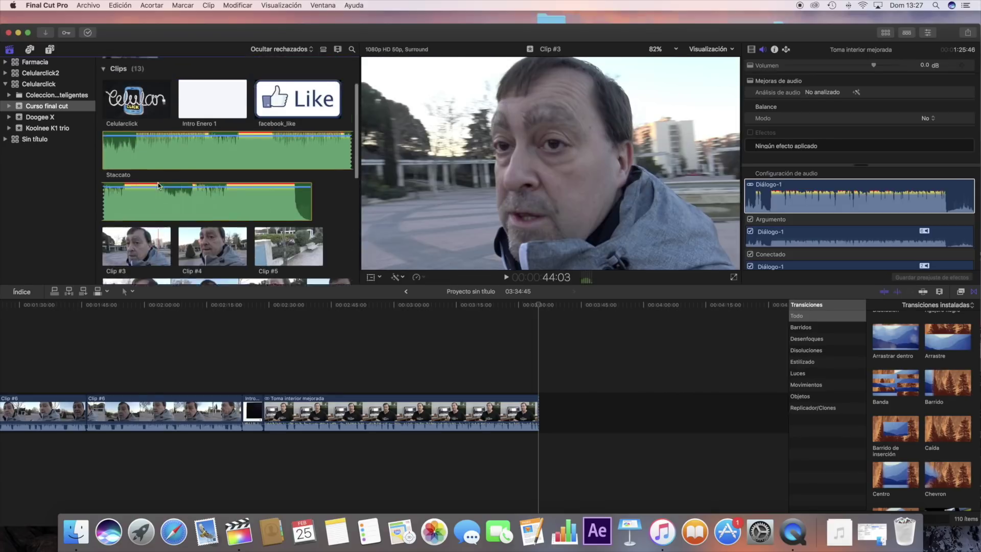
scroll(160, 183, down, 4)
scroll(159, 186, down, 4)
scroll(159, 186, down, 3)
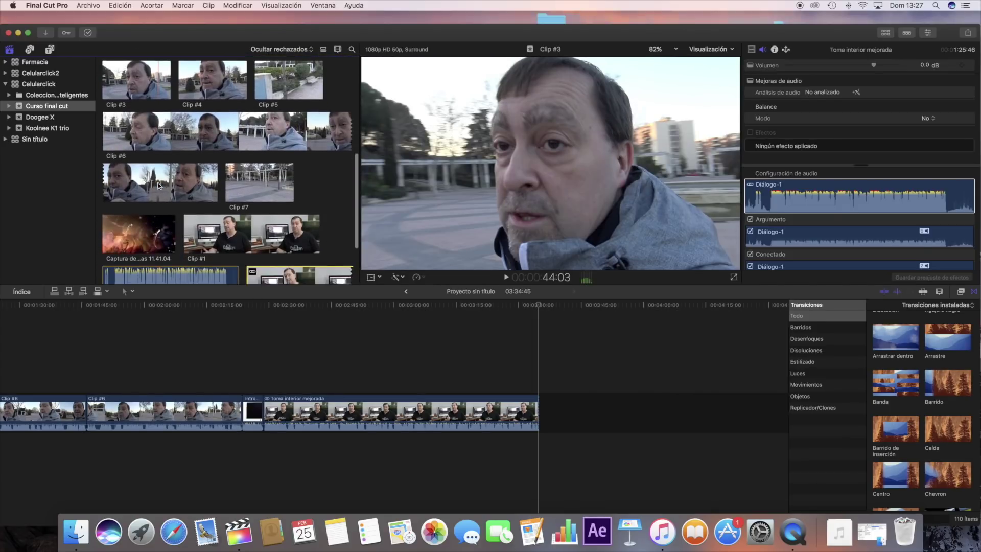
click(257, 154)
drag(257, 154, 546, 417)
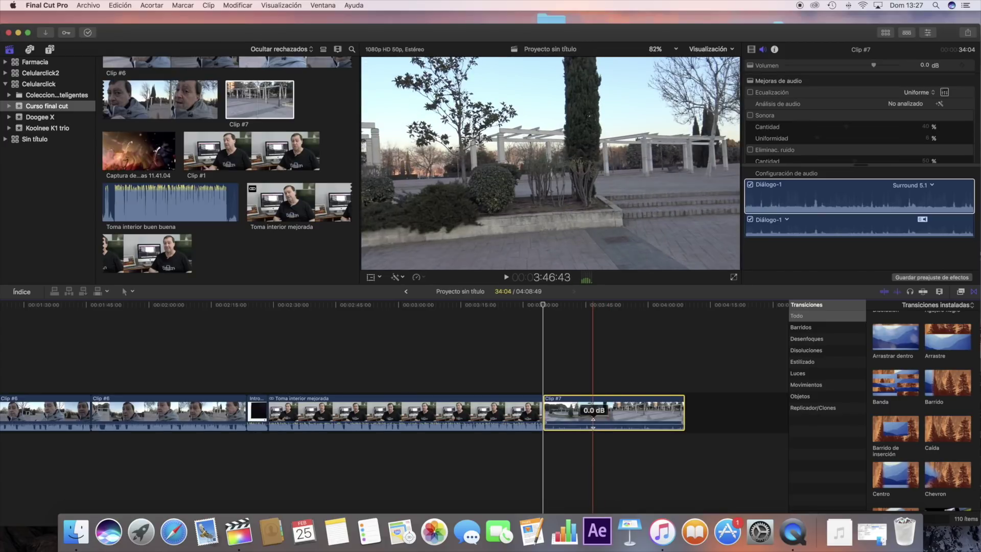
Pull Clip #7's volume almost fully down and preview the new ending.
drag(593, 426, 593, 430)
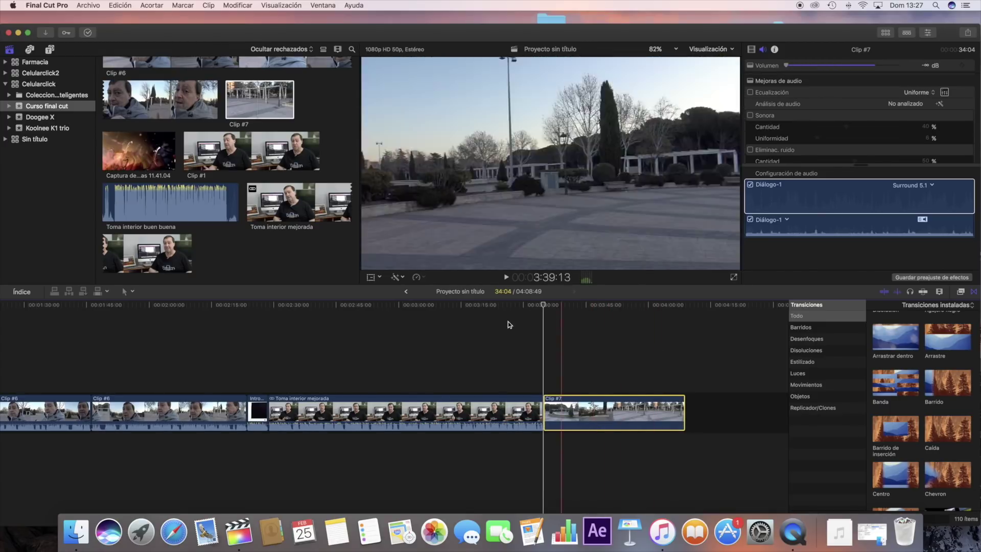
click(507, 278)
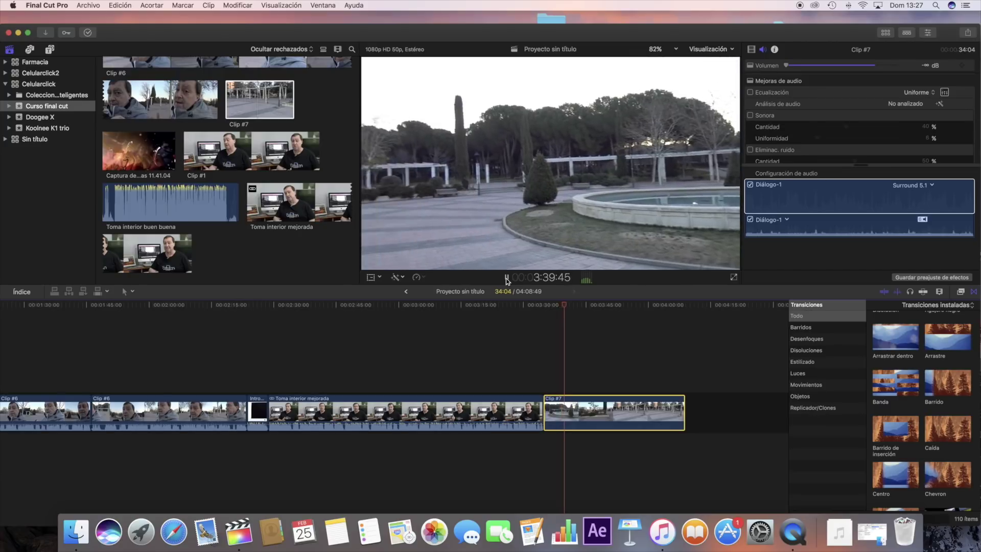
click(506, 277)
Connect the Staccato music clip underneath Clip #7 in the timeline.
scroll(227, 200, up, 10)
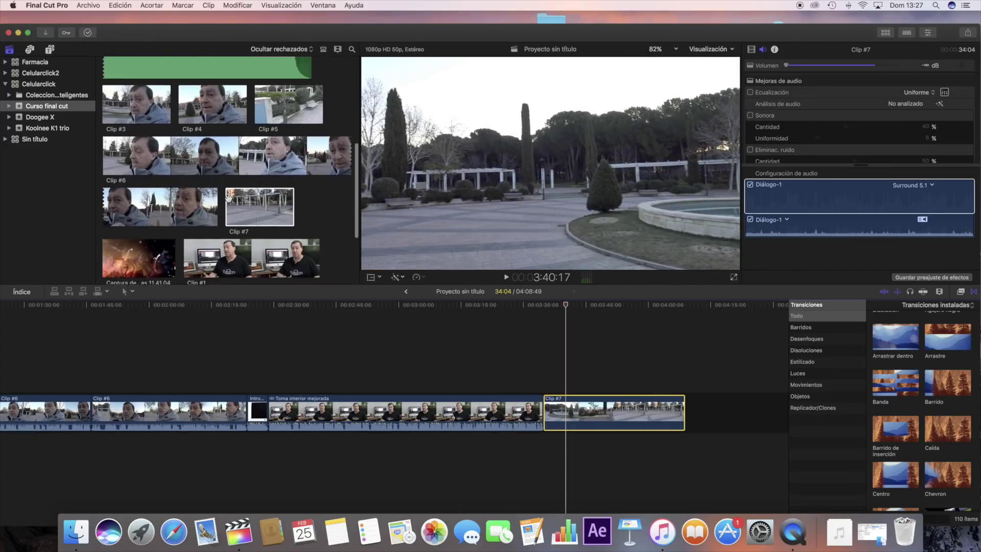
click(223, 211)
scroll(225, 207, down, 3)
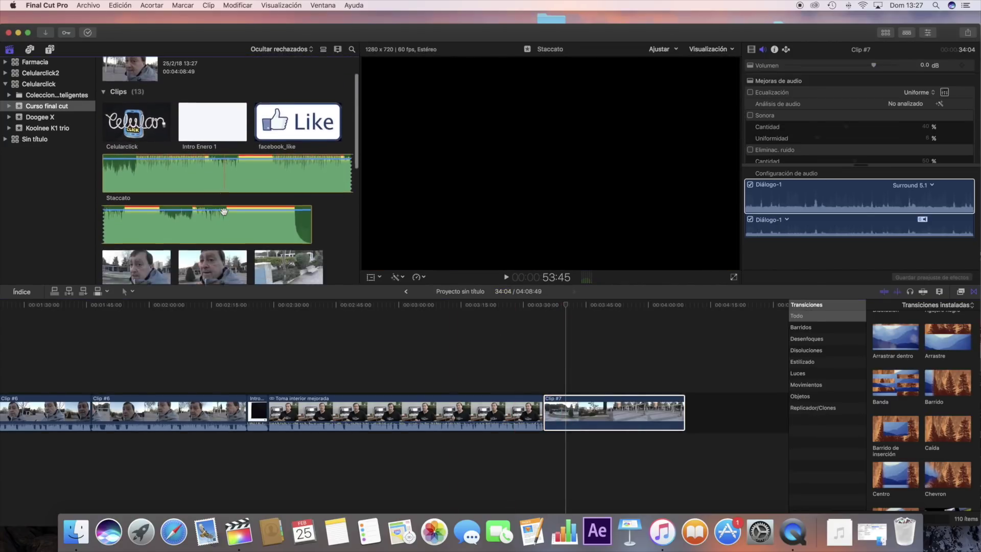
click(177, 199)
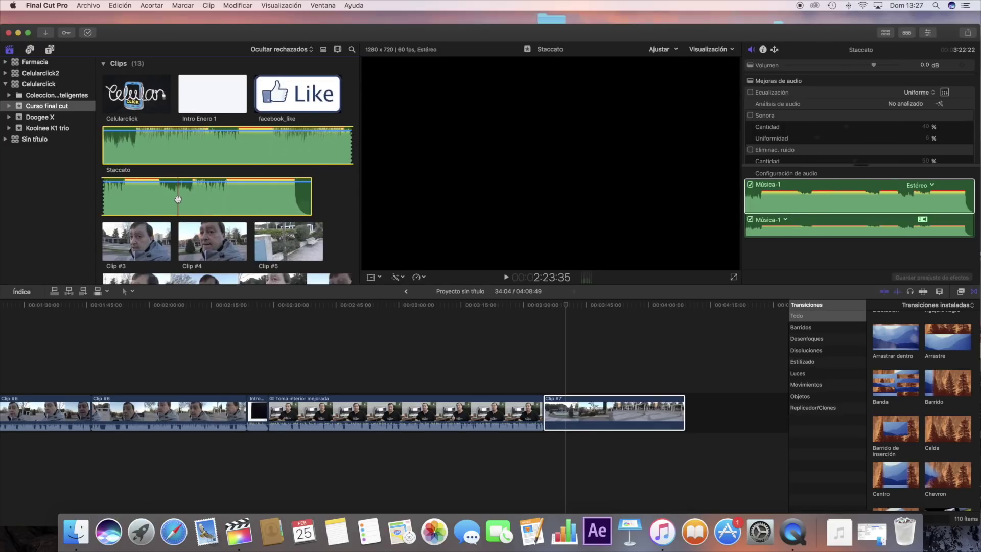
drag(276, 291, 546, 465)
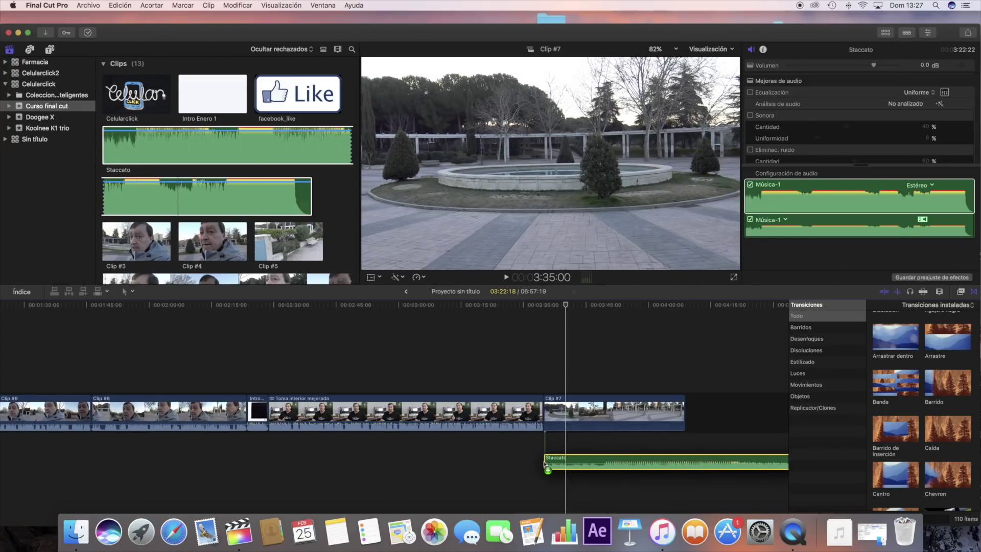
drag(546, 465, 546, 446)
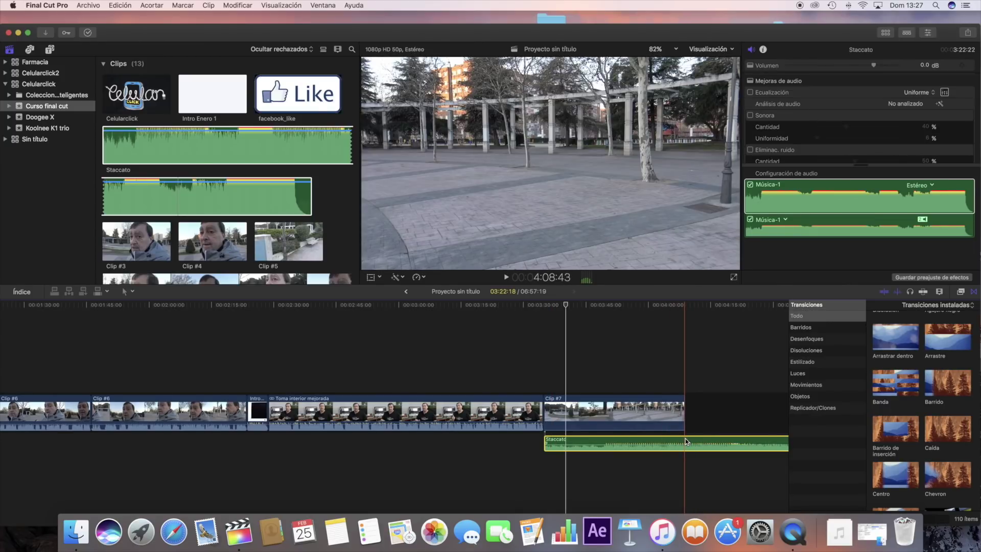
Cut the Staccato music where Clip #7 ends and delete the excess.
key(b)
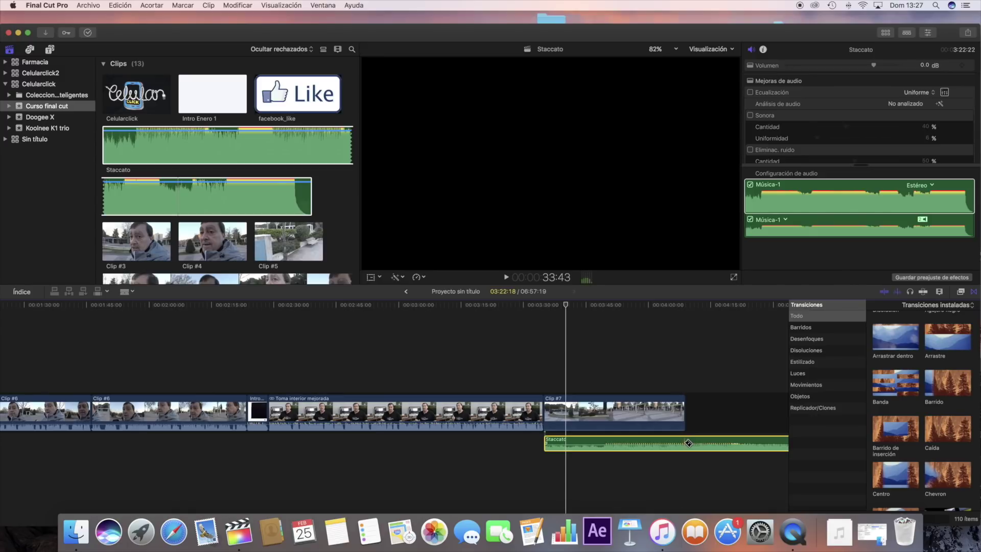
click(689, 443)
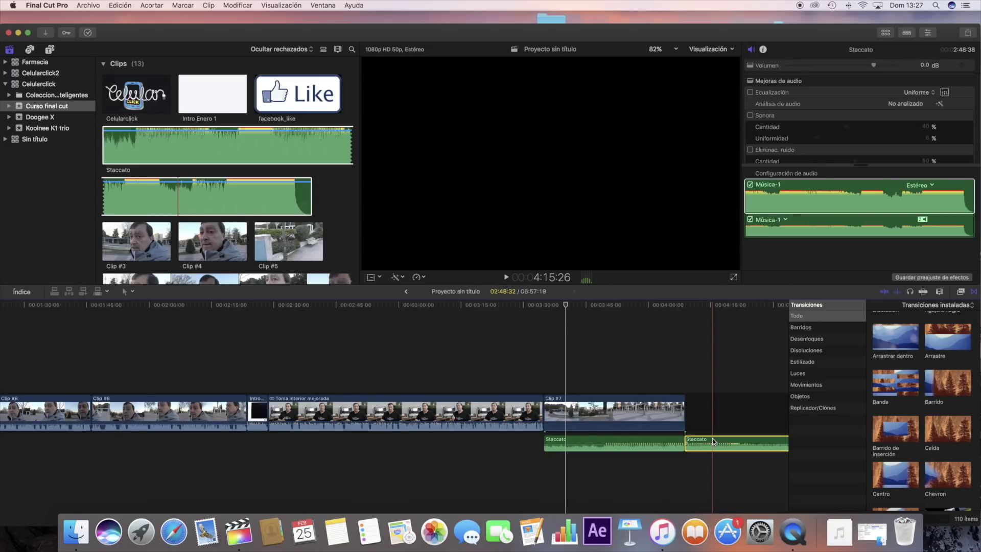
key(Delete)
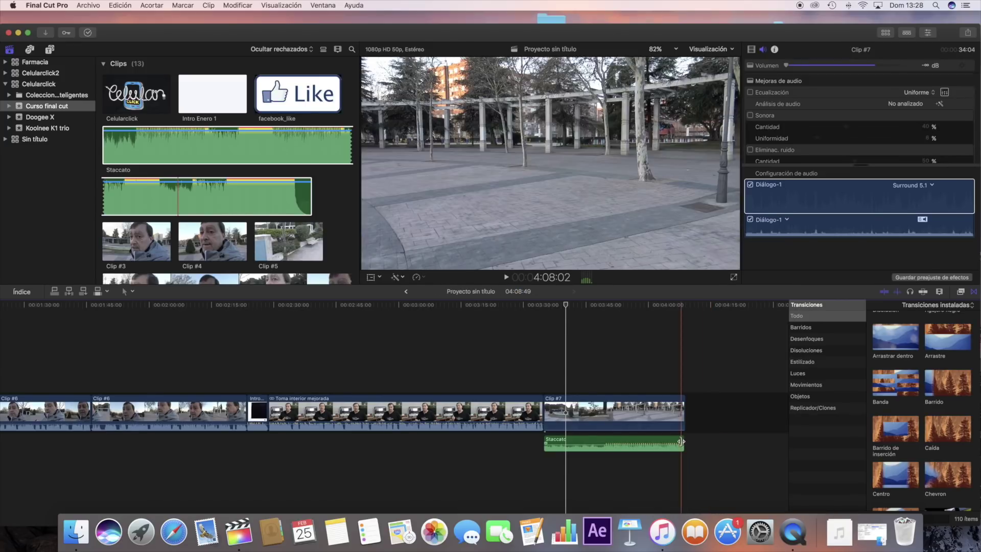
click(601, 439)
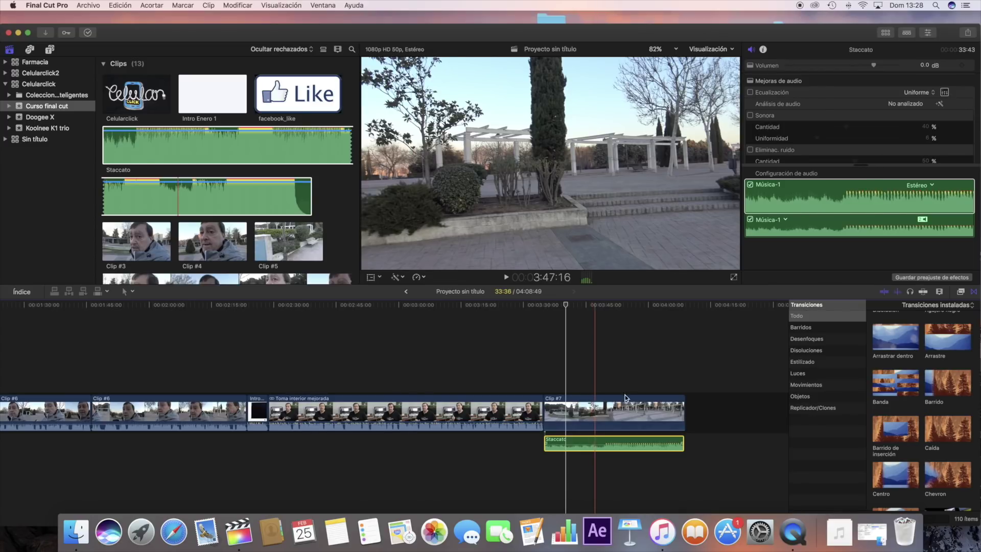
Lower the Staccato volume, restore it near its original level, then play from Toma interior mejorada.
click(872, 65)
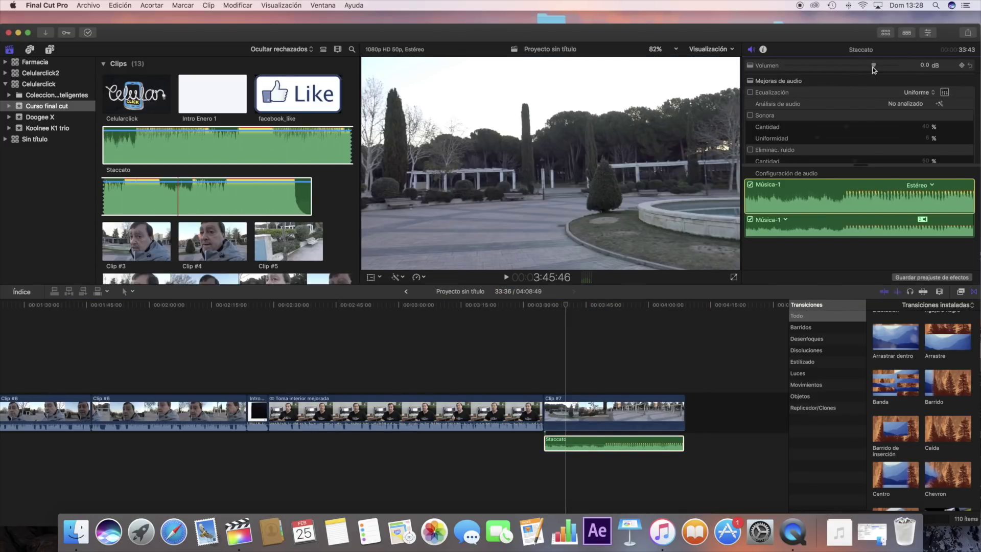
drag(873, 65, 857, 65)
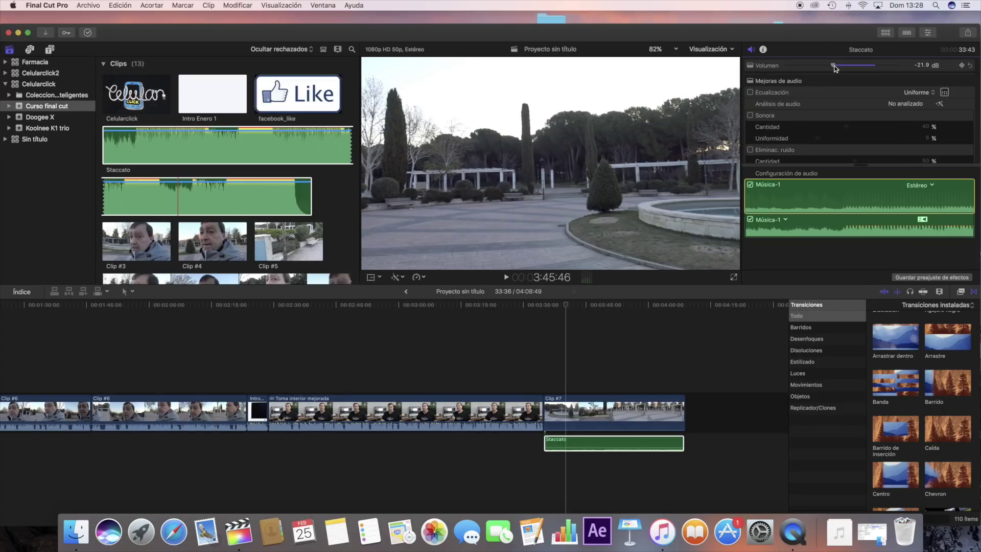
drag(837, 68, 871, 67)
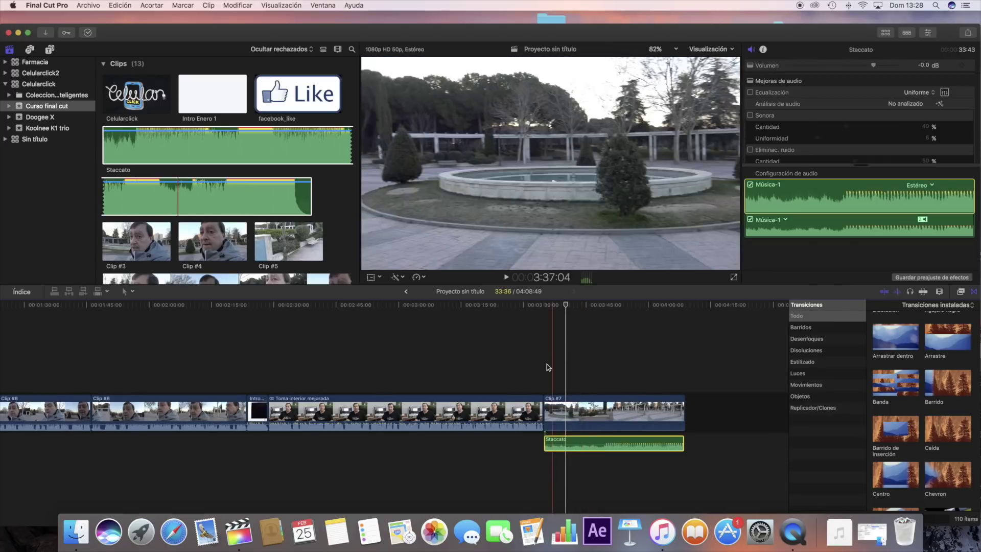
click(539, 366)
click(507, 278)
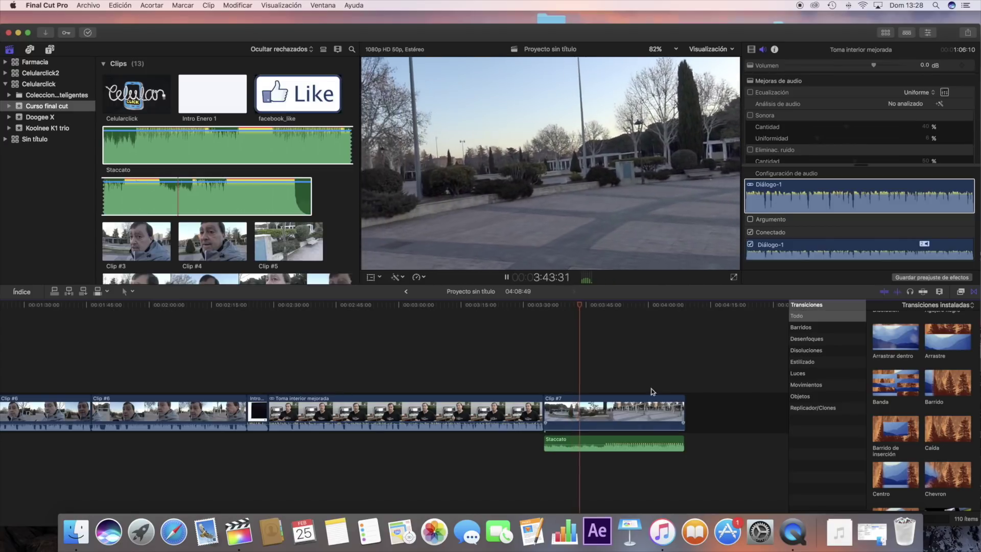
Add an opacity fade-out to Clip #7's end via its video animation lanes.
click(507, 278)
click(679, 400)
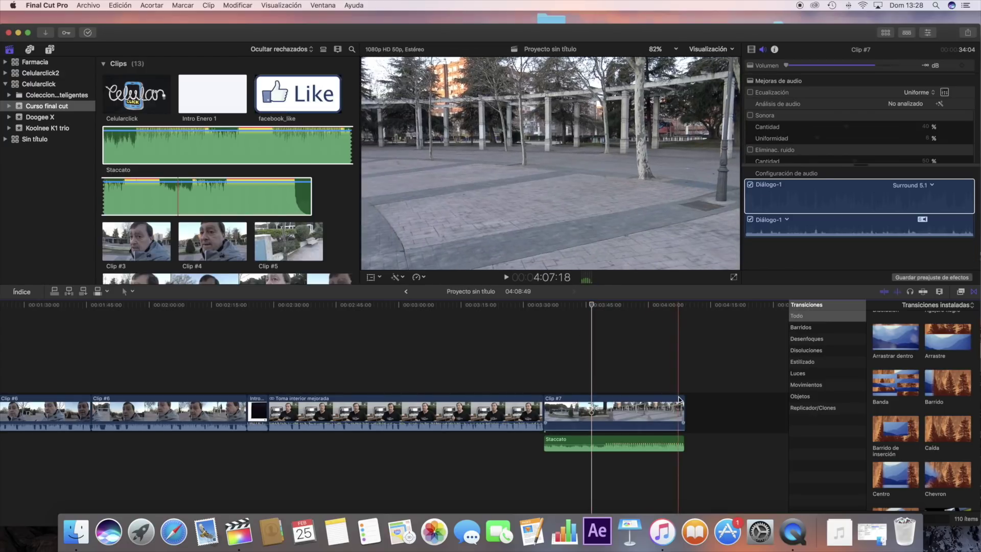
click(680, 400)
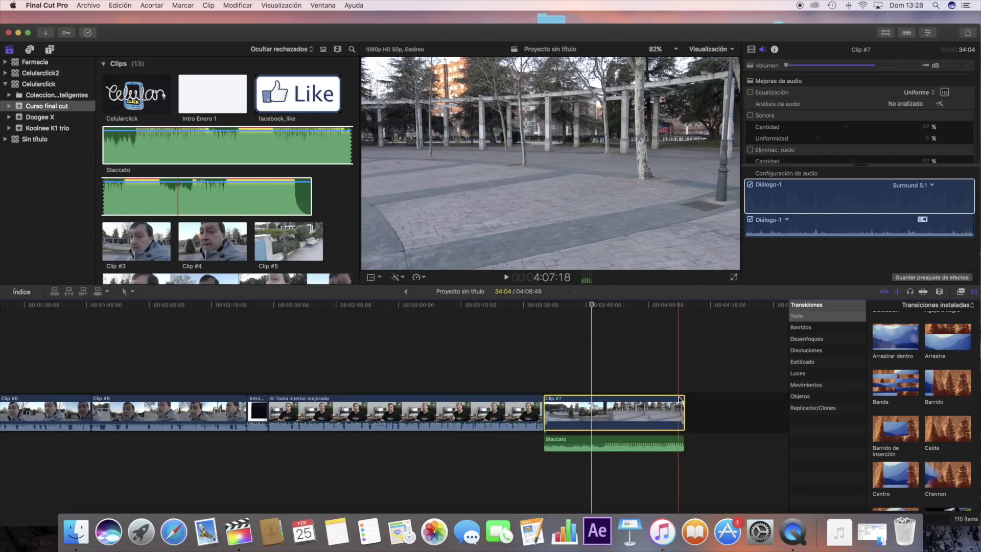
right_click(679, 399)
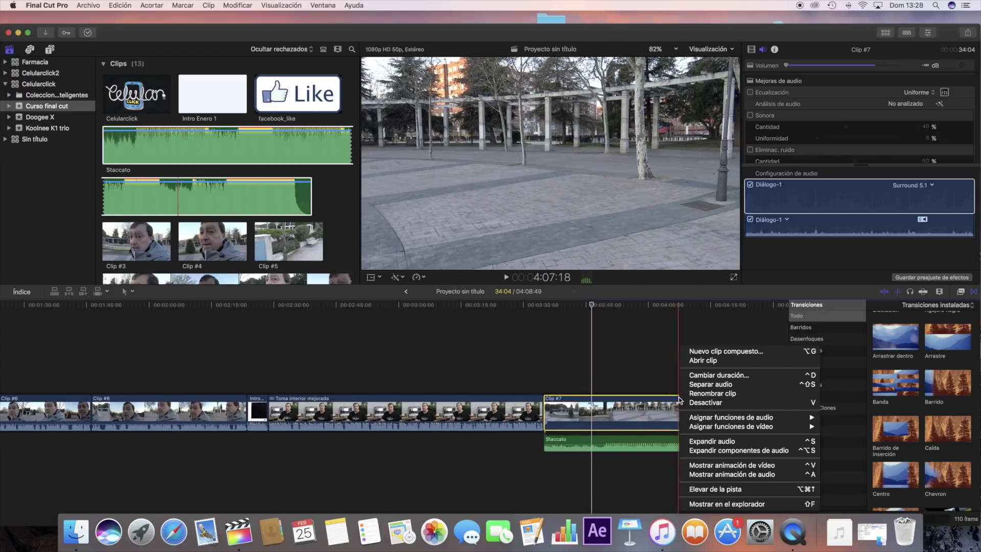
click(708, 466)
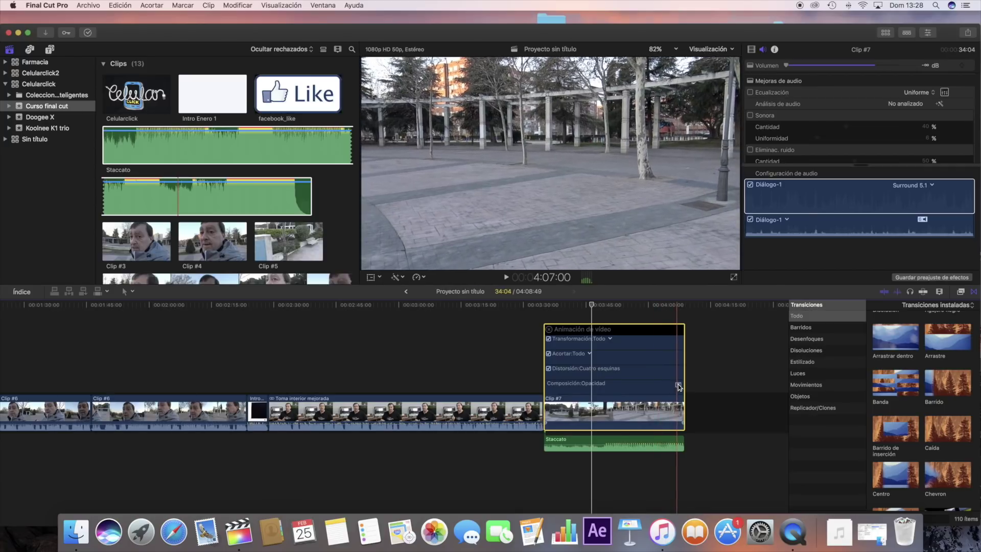
click(678, 385)
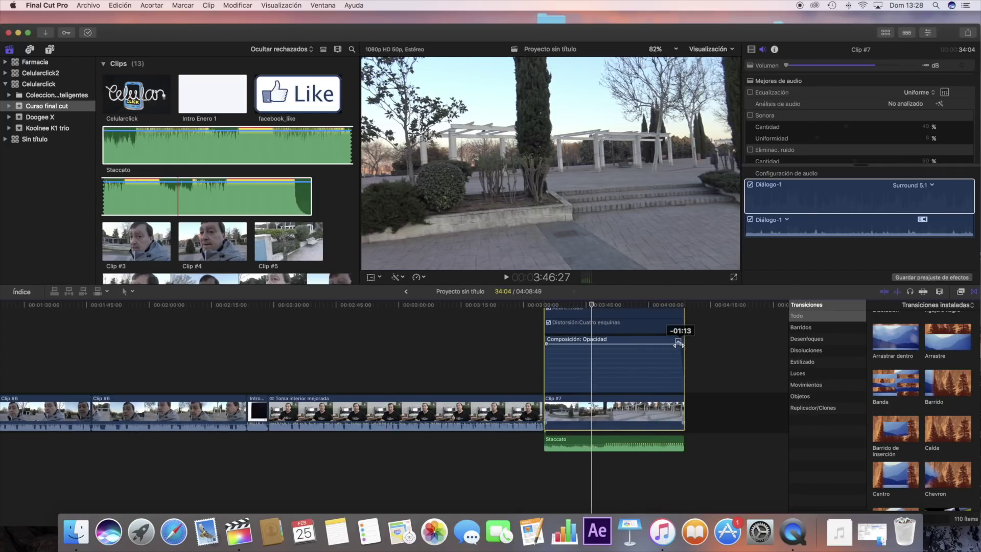
drag(678, 344, 679, 345)
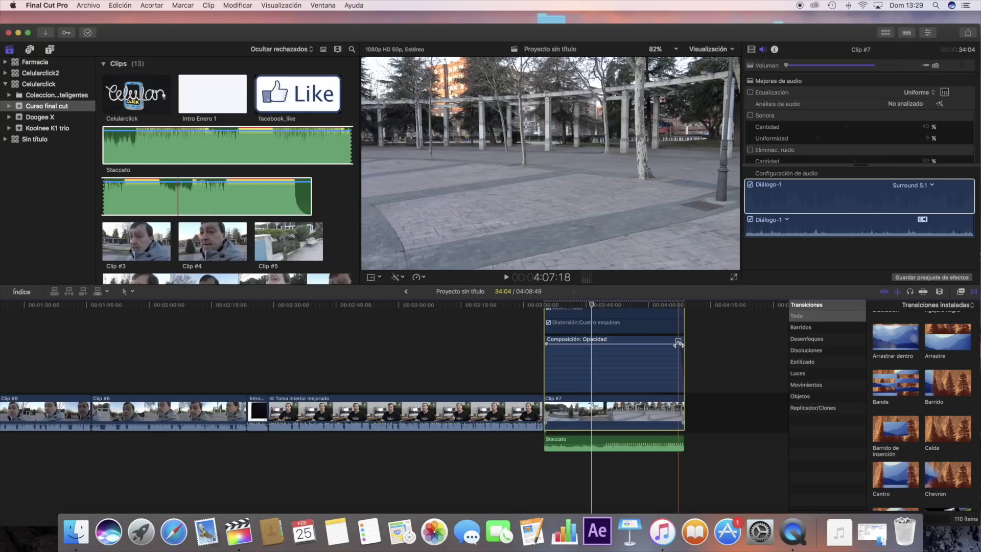
scroll(631, 355, up, 3)
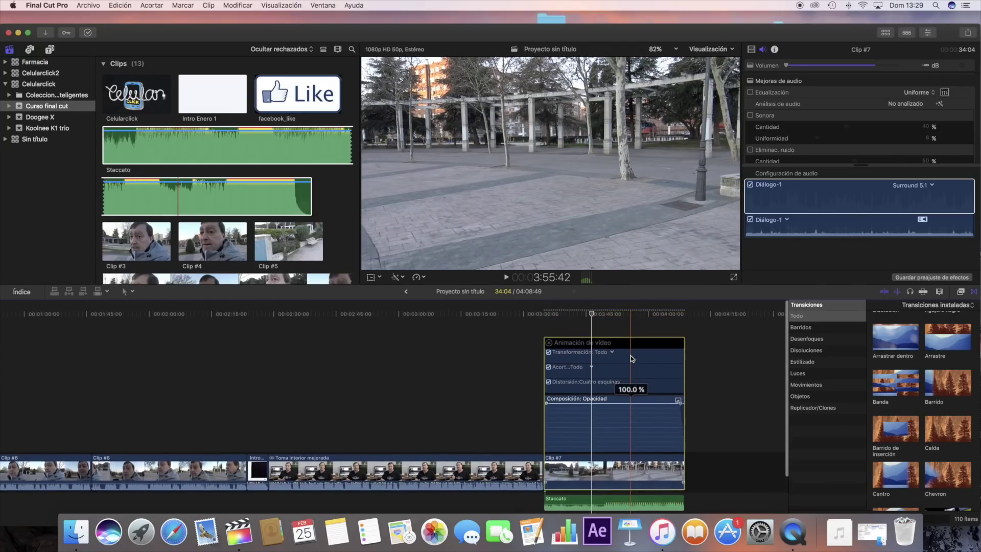
click(549, 334)
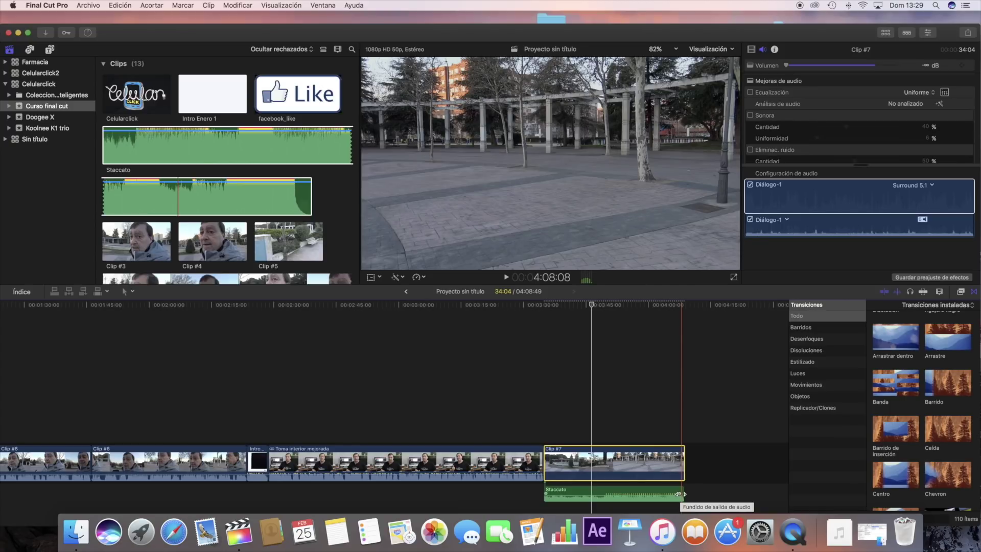
Play back the project's ending from just before its last seconds.
click(657, 368)
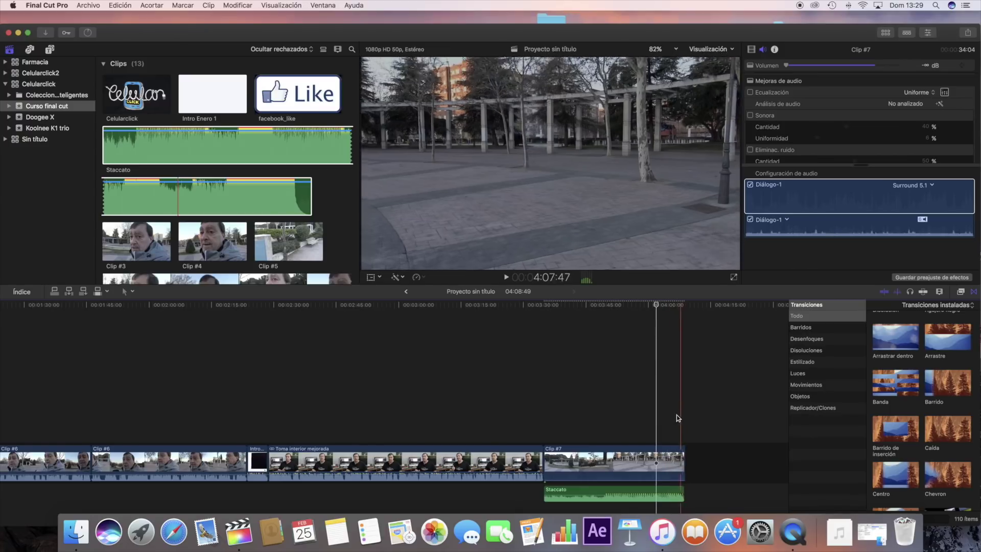
click(676, 421)
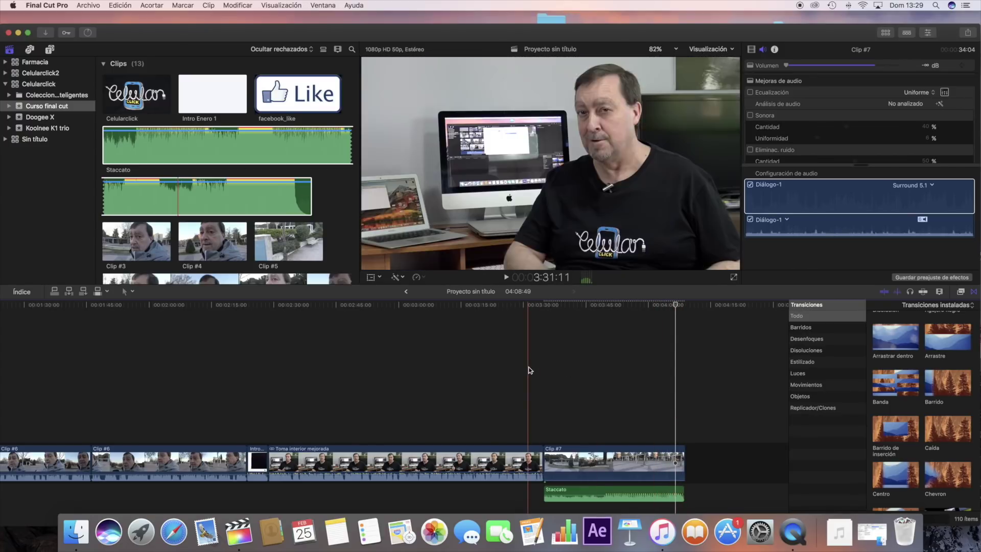
click(506, 278)
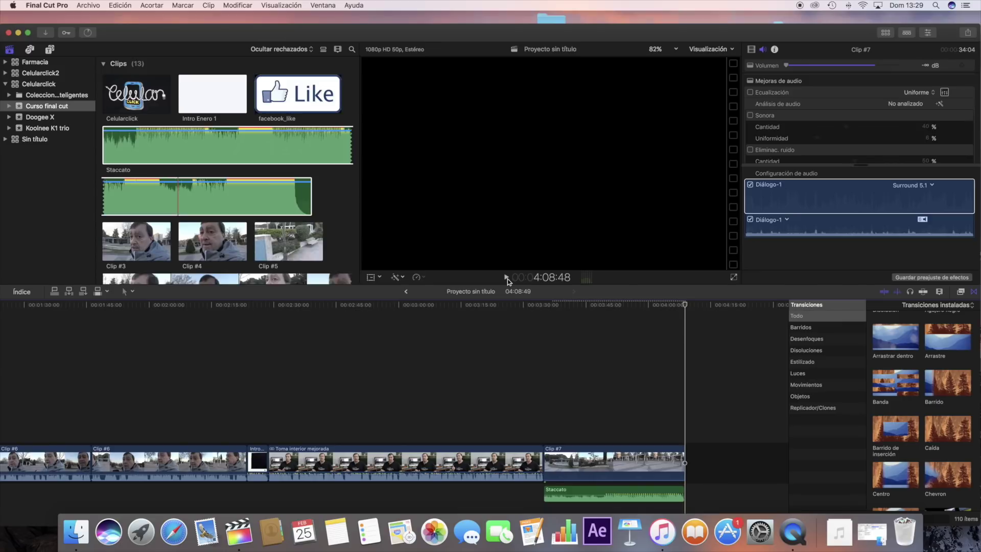
scroll(256, 202, down, 5)
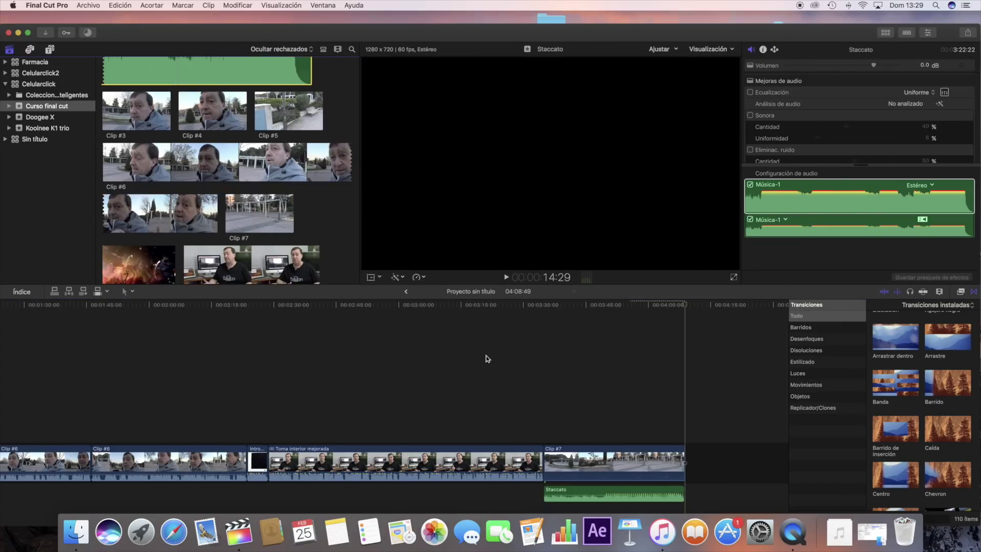
Park the playhead over Clip #7 and select the Captura de pantalla 2018-02-25 a las 11.41.04 clip.
scroll(483, 358, right, 10)
click(243, 407)
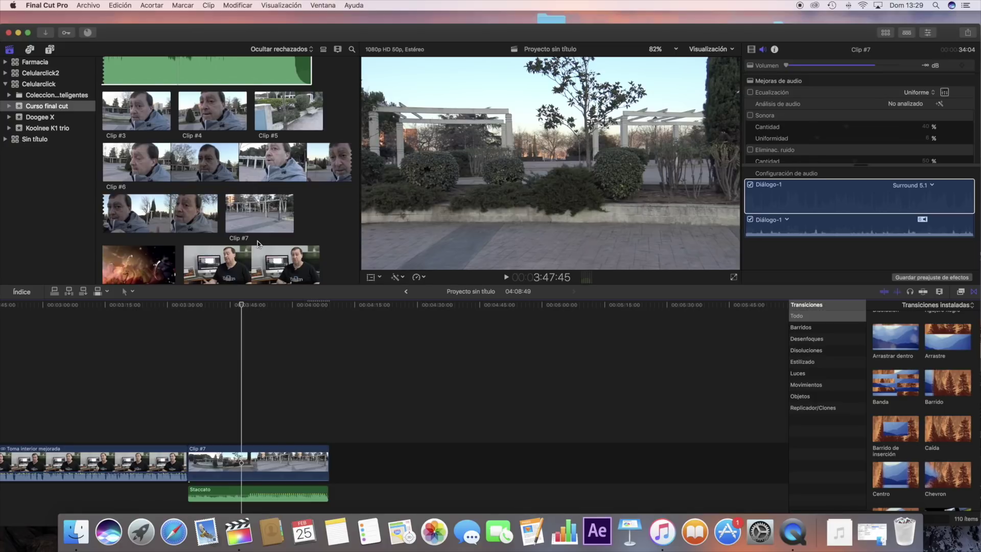
scroll(259, 244, down, 3)
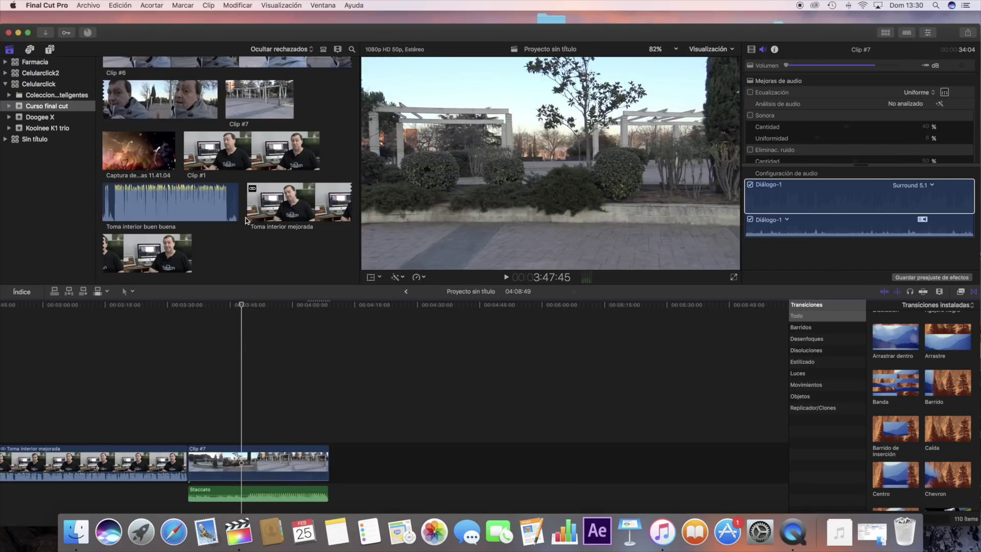
scroll(245, 219, up, 10)
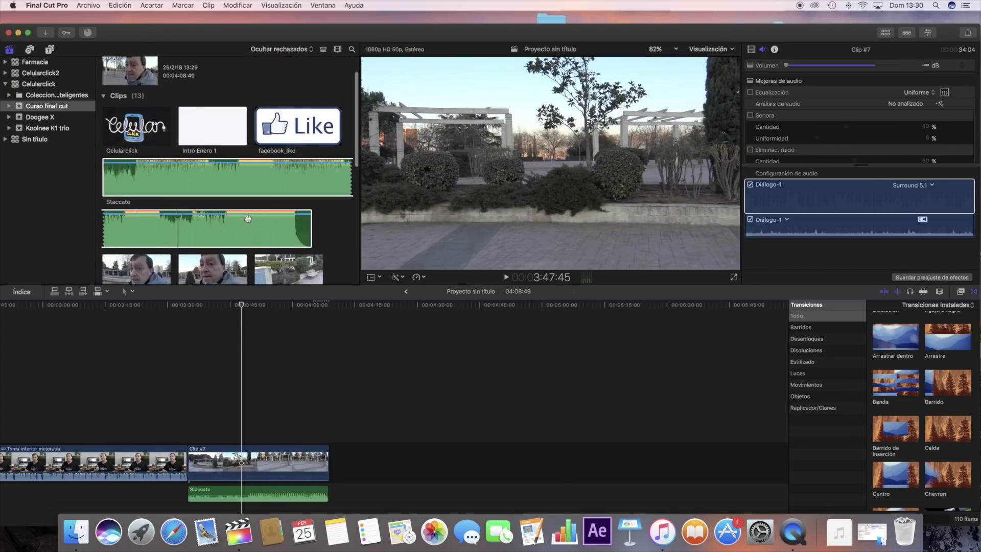
click(248, 219)
scroll(181, 205, down, 10)
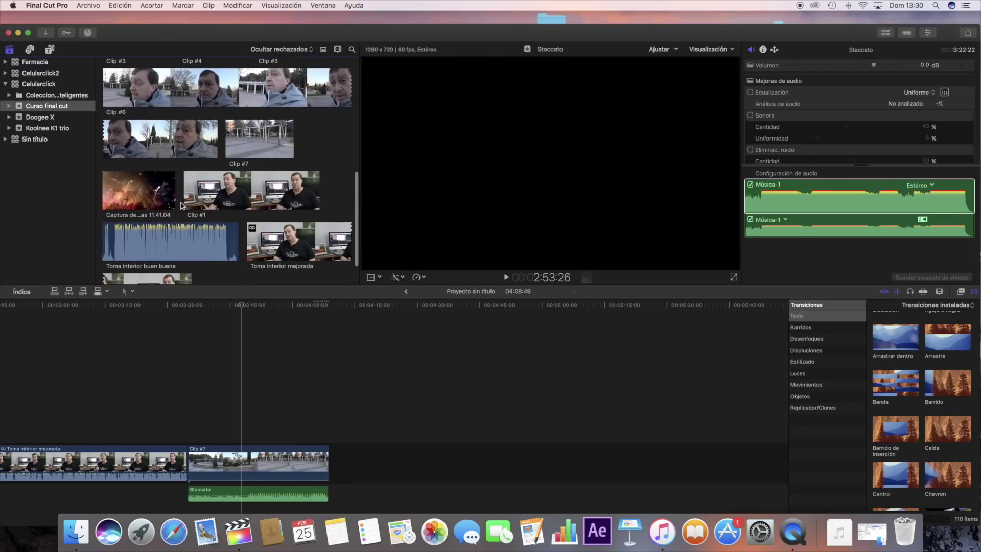
click(138, 190)
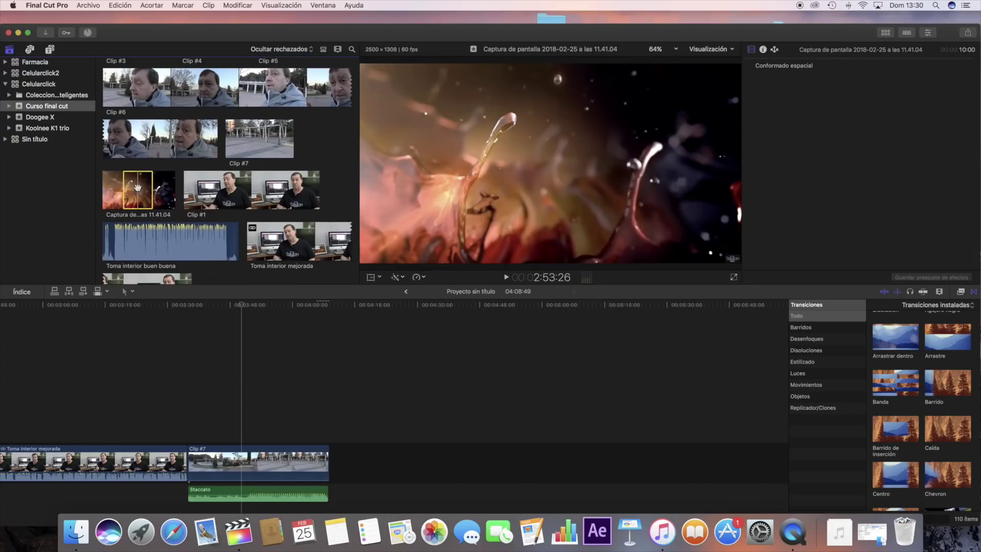
Connect the Captura de pantalla clip above Clip #7 and lengthen it to 6:05.
drag(147, 234, 251, 520)
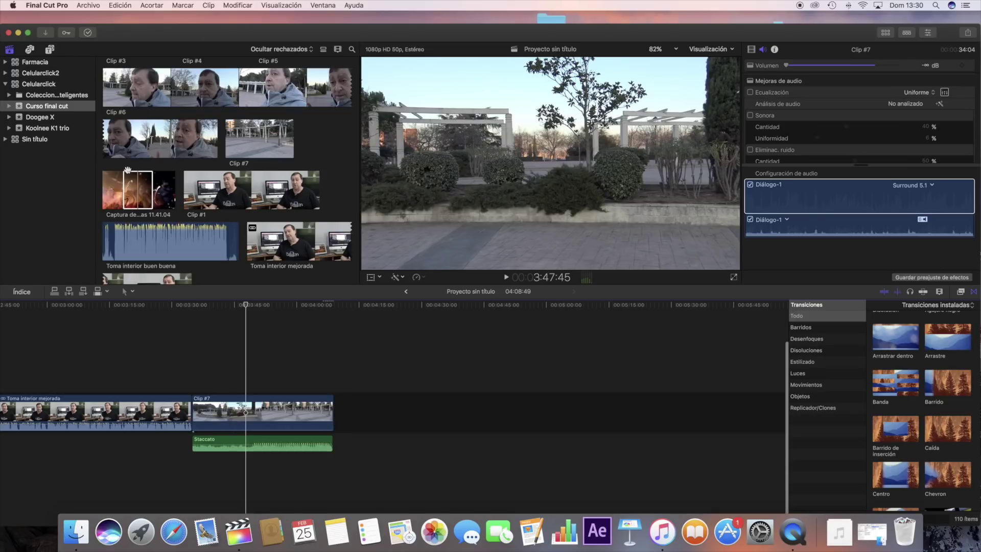
mouse_move(266, 470)
mouse_down()
mouse_move(265, 462)
mouse_move(266, 473)
mouse_up()
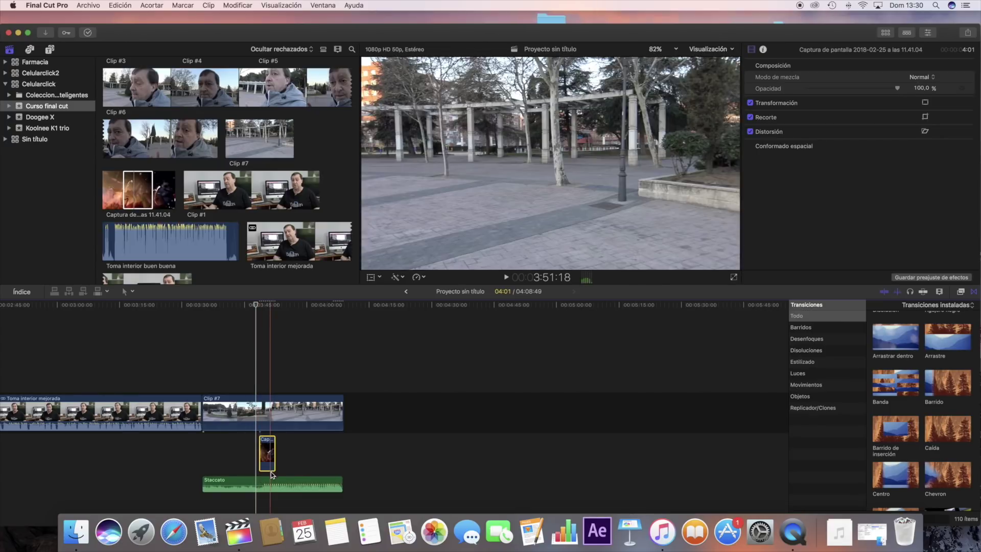
click(272, 463)
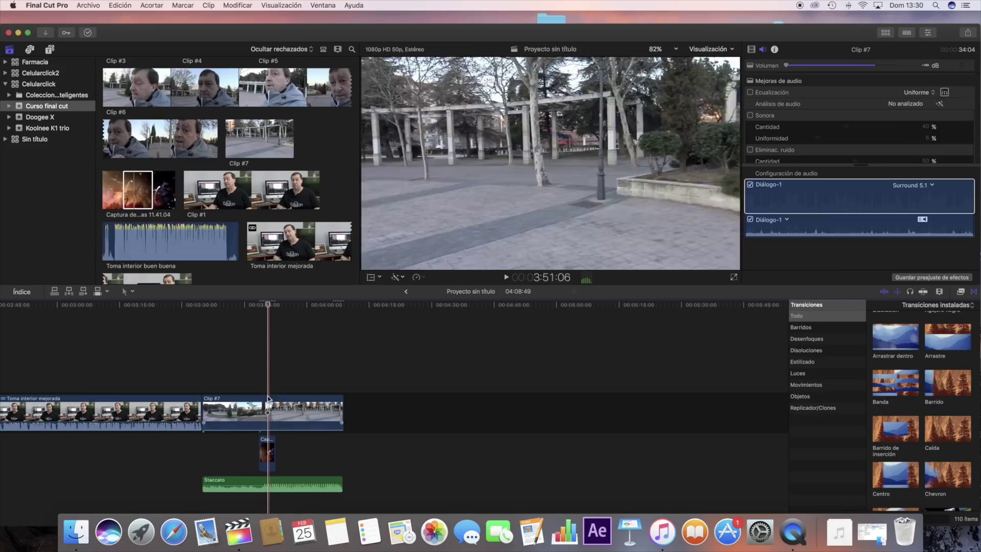
drag(266, 447, 271, 361)
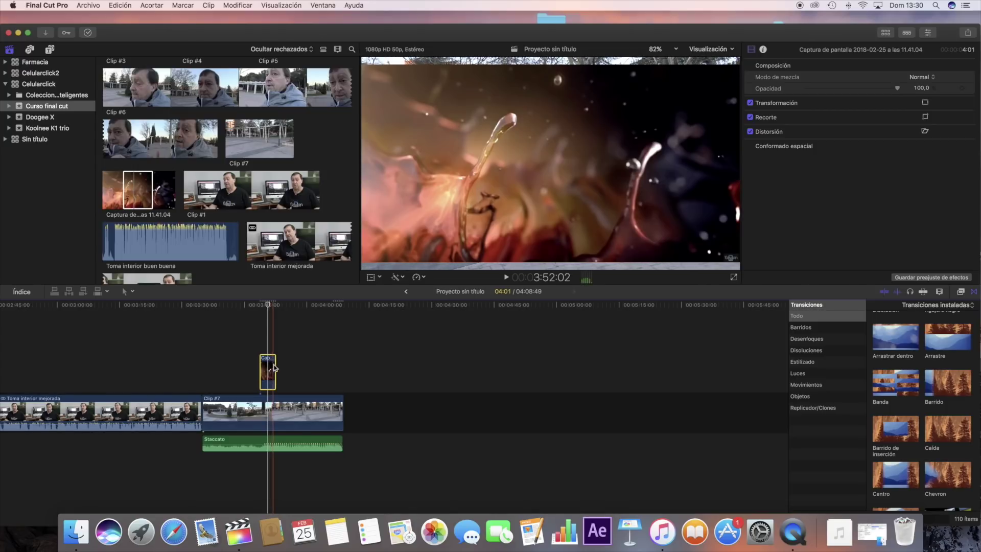
drag(275, 368, 284, 368)
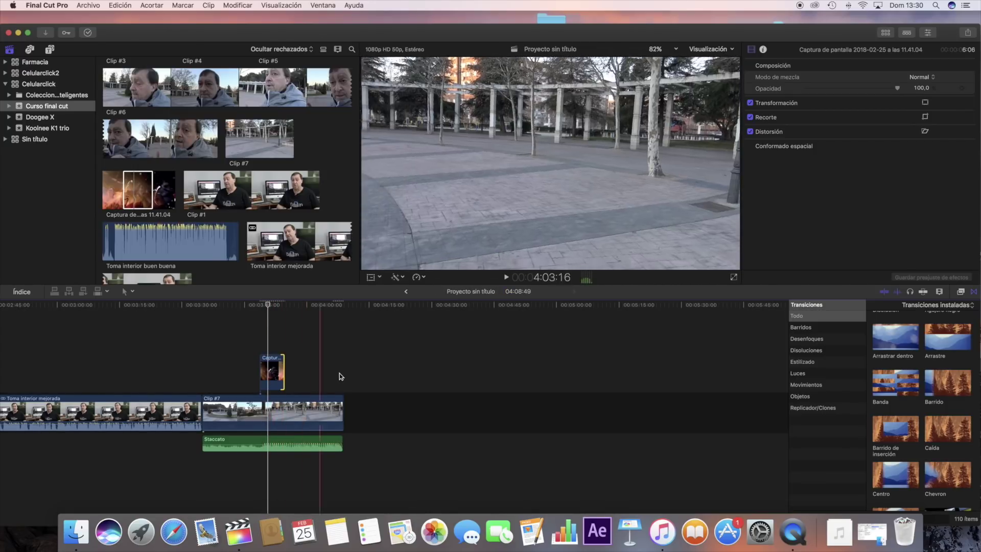
Preview the section with the screen capture, then select the capture clip.
click(256, 412)
click(508, 279)
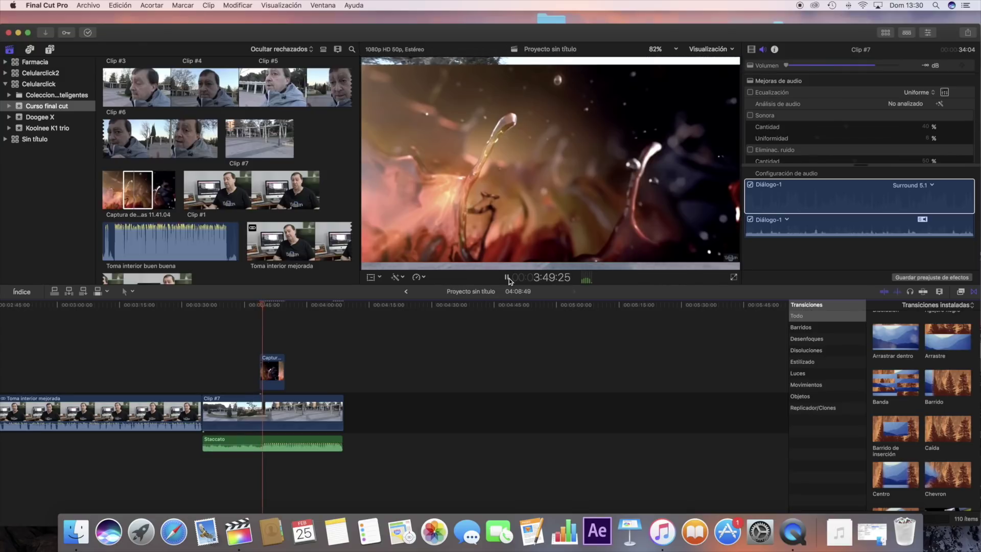
click(507, 279)
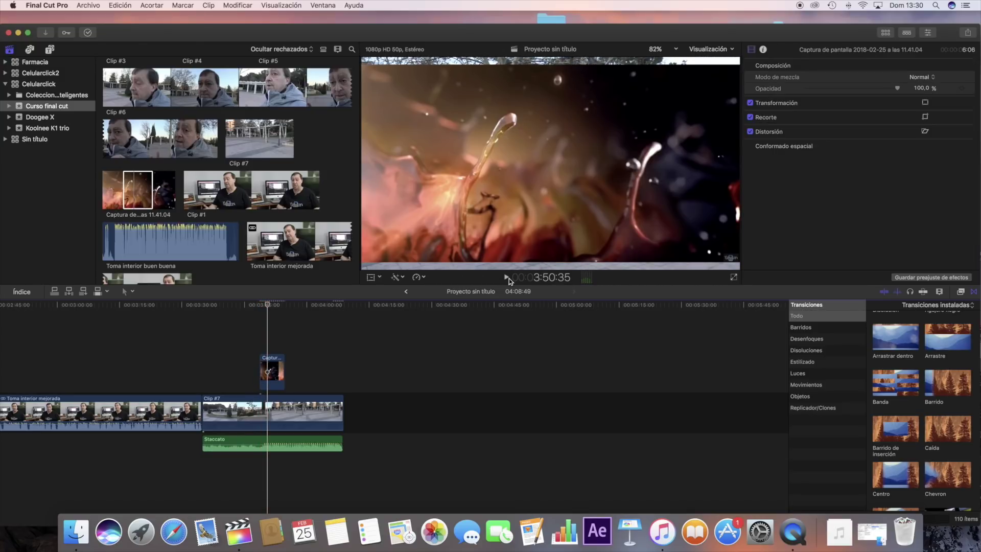
click(280, 360)
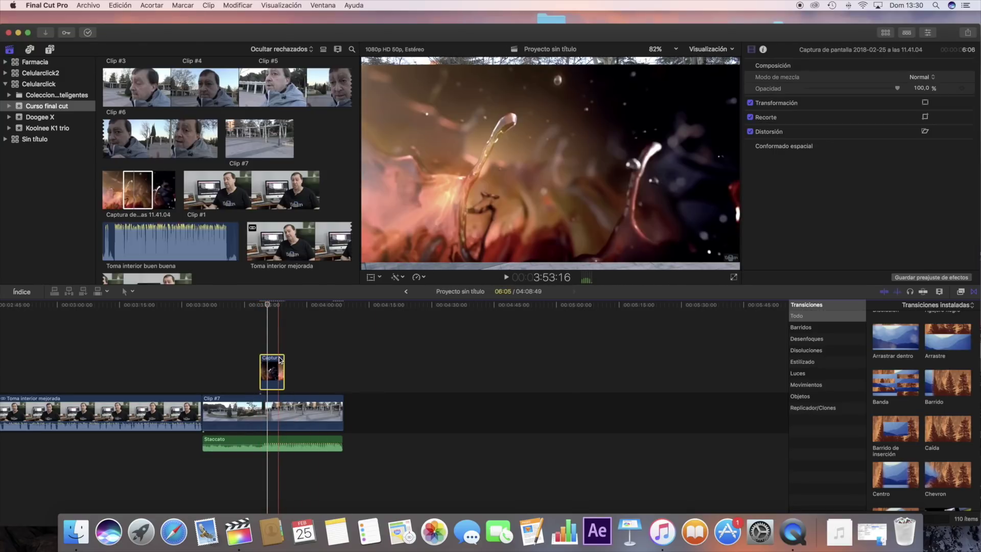
Switch the viewer to Transformar mode and drag a corner to enlarge the Captura clip to fill the frame.
click(371, 279)
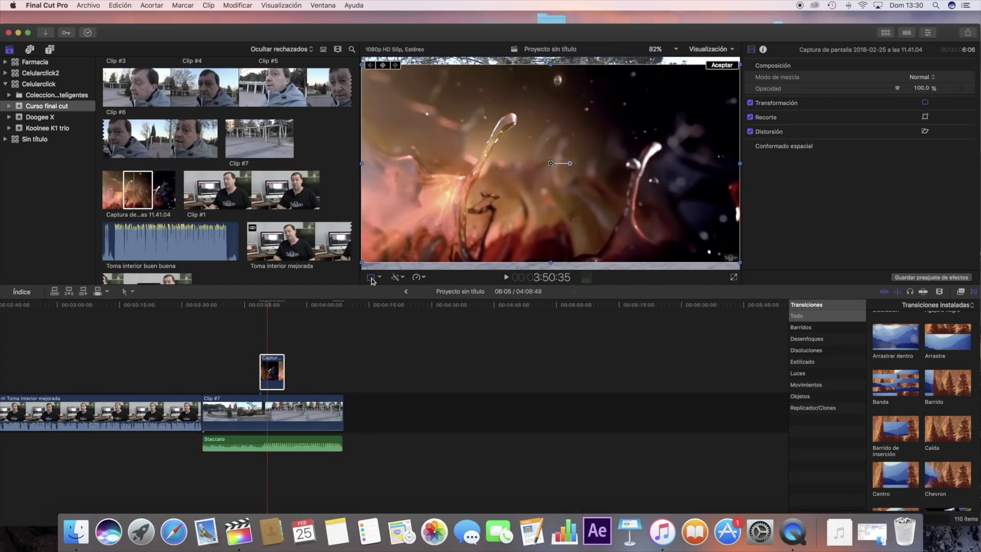
click(379, 278)
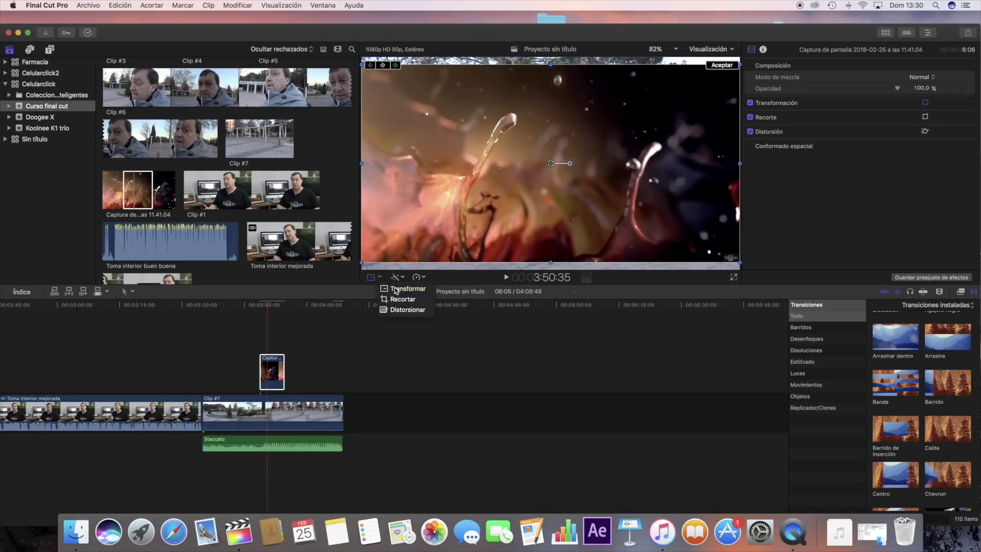
click(395, 289)
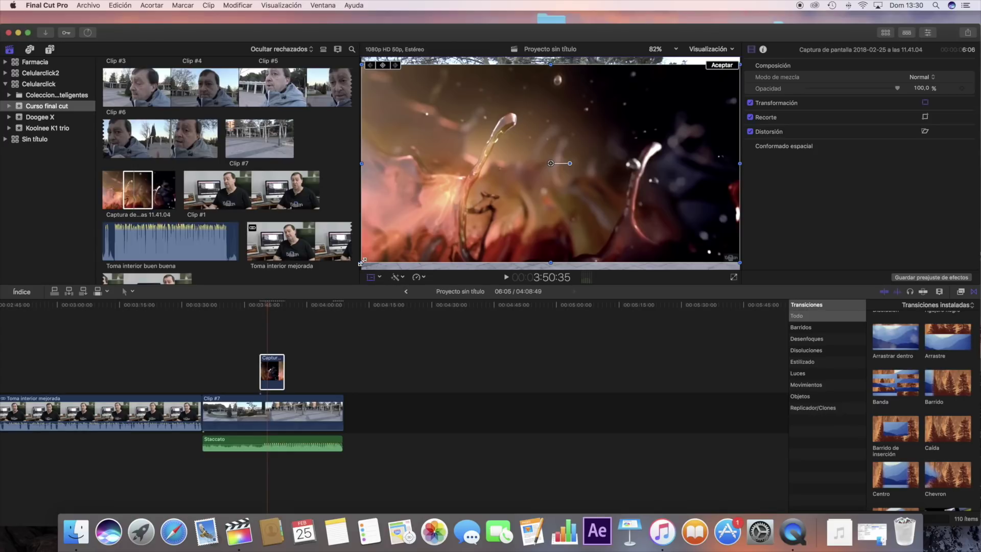
drag(362, 262, 352, 273)
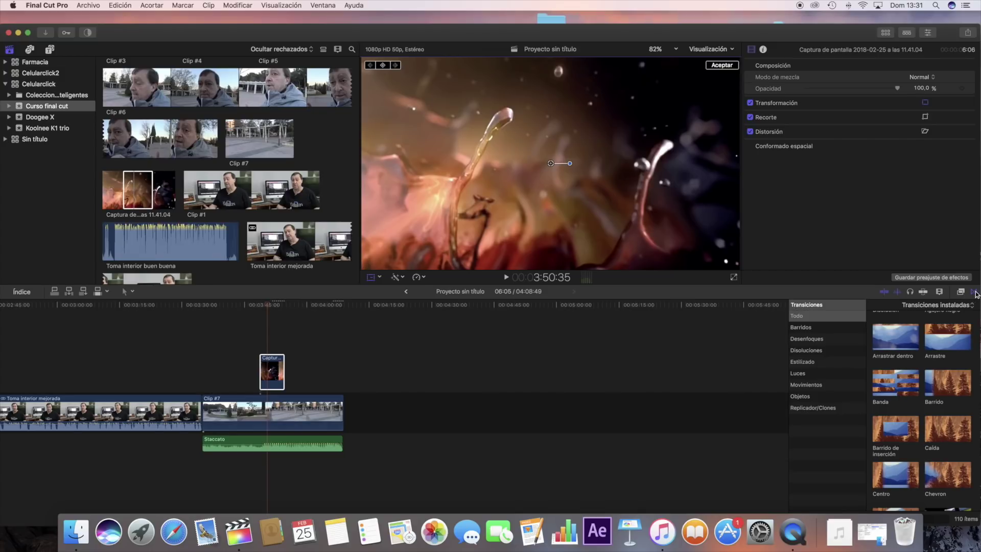
scroll(902, 375, down, 3)
Apply the Caída transition to the connected Captura screen-capture clip.
click(900, 368)
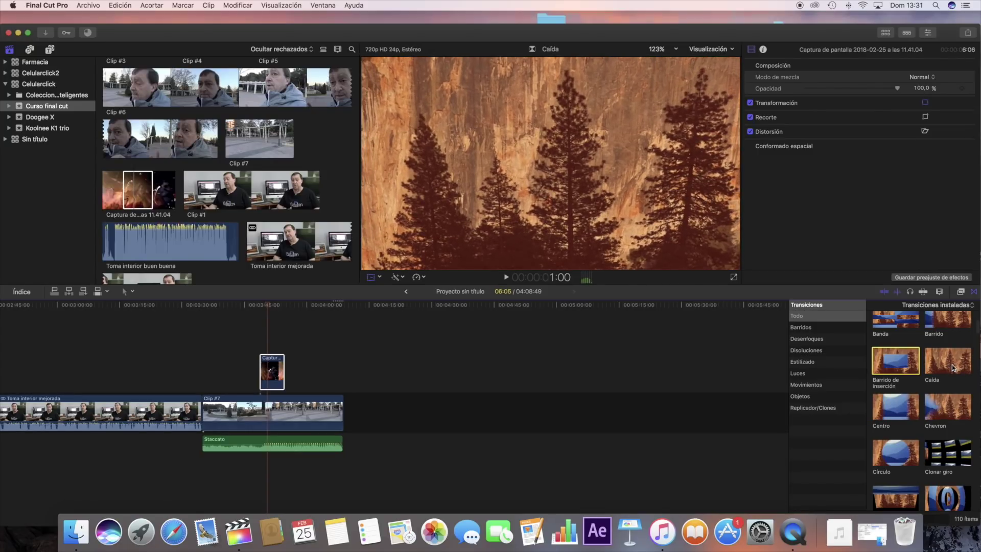
click(952, 367)
drag(952, 366, 275, 369)
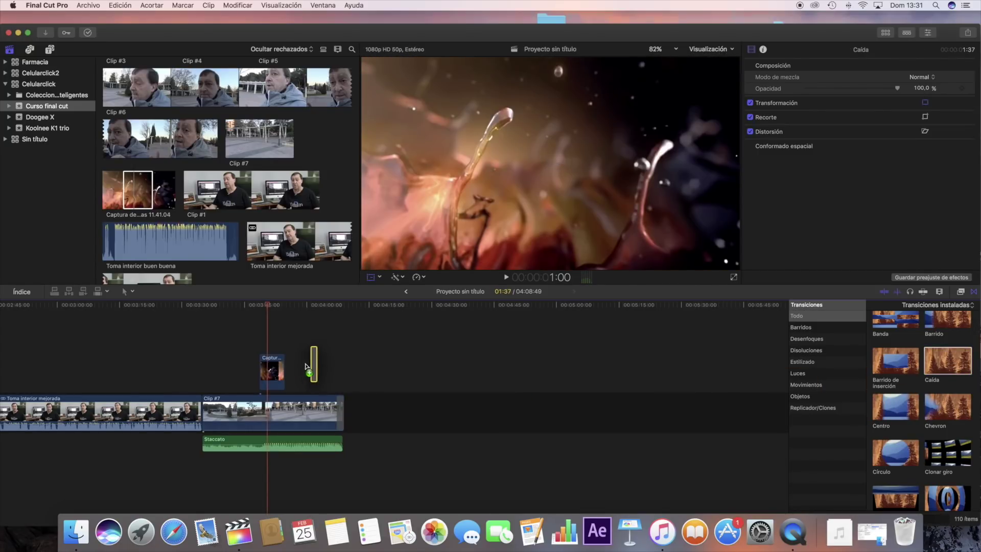
Play back the edit around Clip #7 to preview the Caída transition, then stop.
click(254, 351)
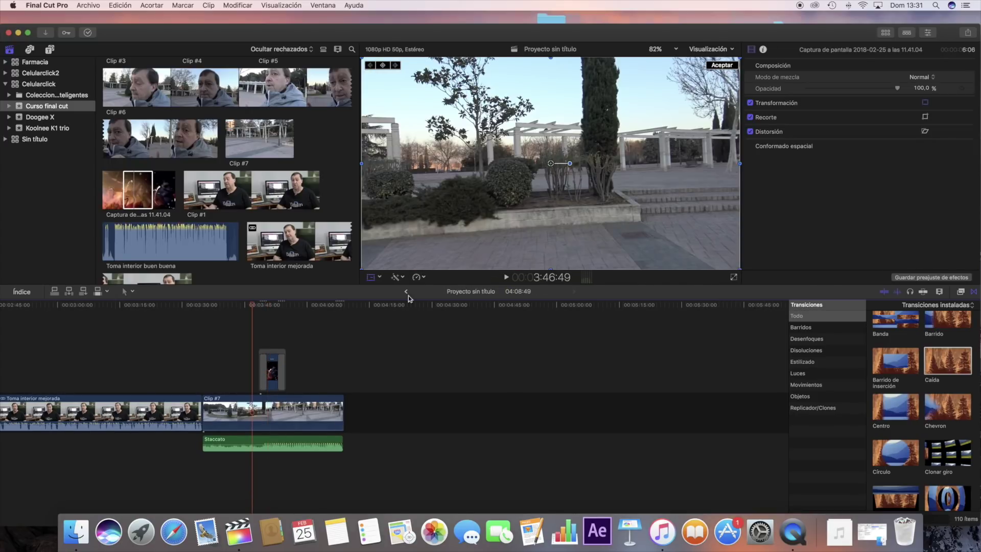
click(508, 279)
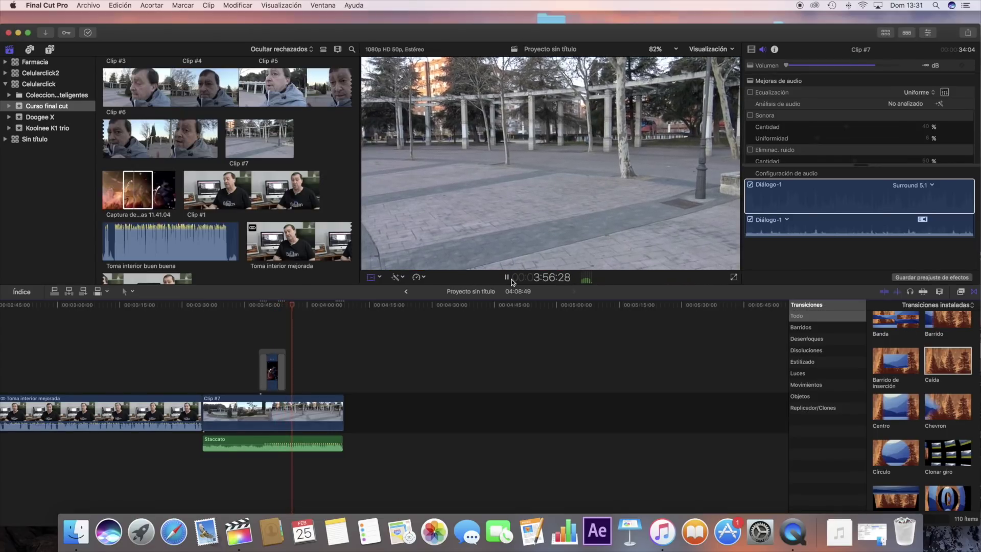
click(506, 278)
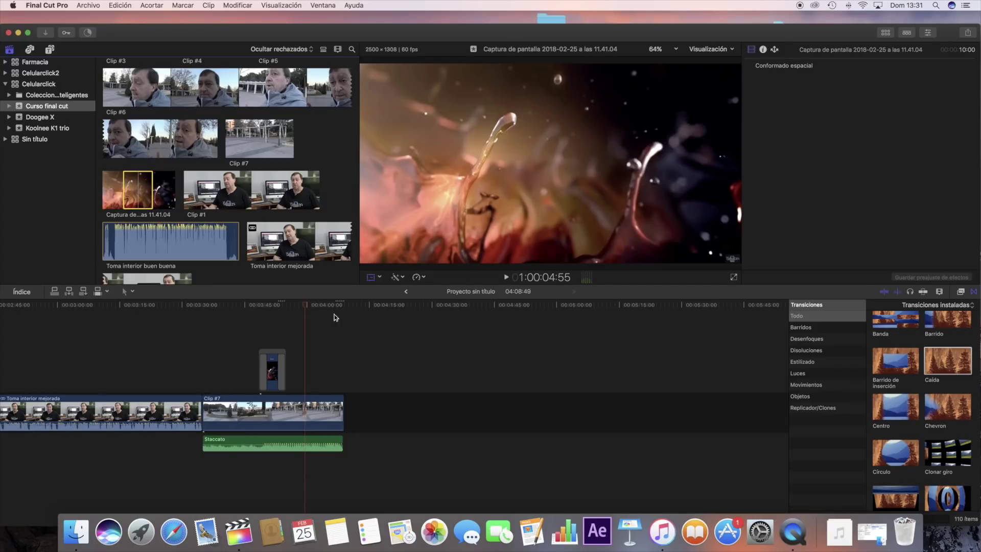
Drag facebook_like.png from the desktop onto the timeline above the end of Clip #7 and park the playhead there.
drag(653, 28, 563, 7)
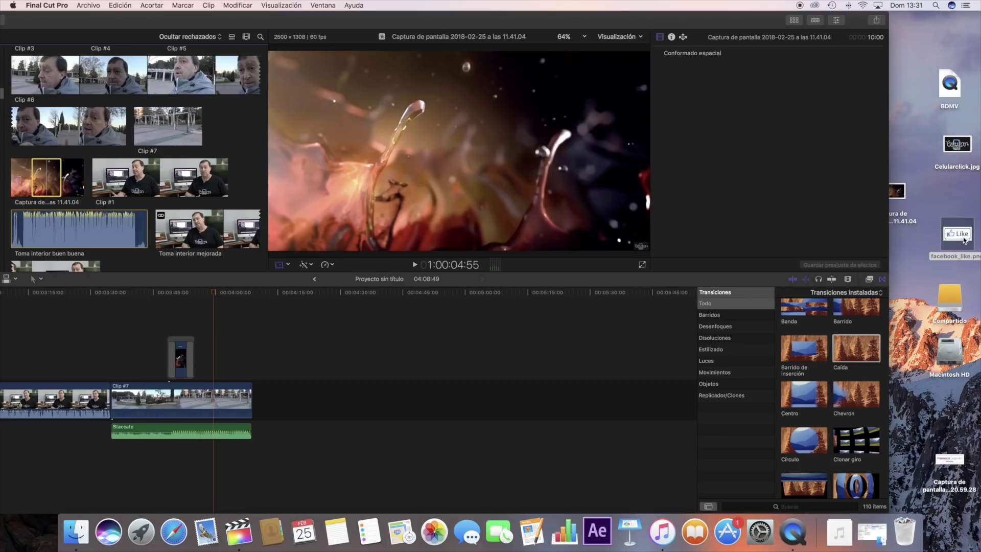
drag(964, 240, 225, 356)
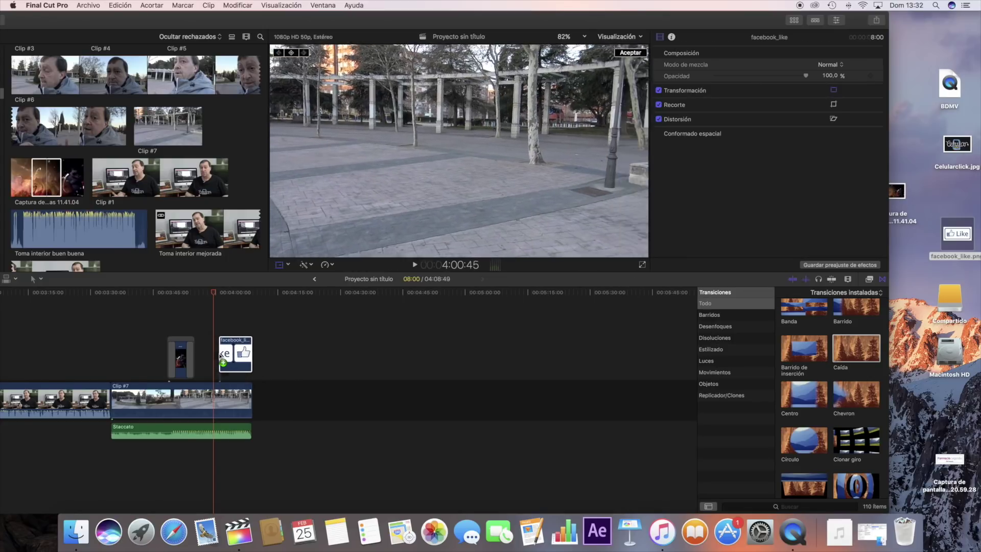
drag(225, 356, 222, 353)
click(233, 318)
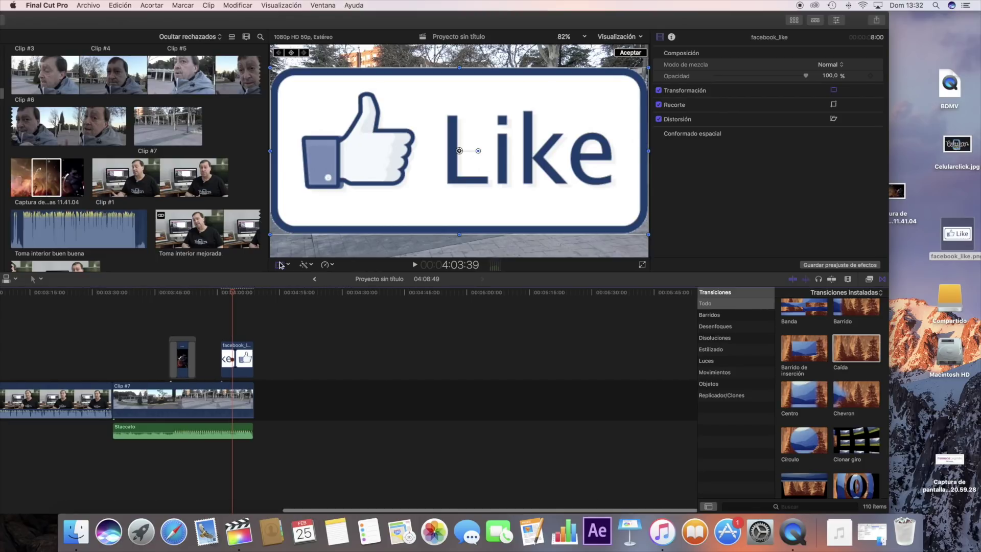
Undo the accidental resize of the Like image with Edición > Deshacer.
click(226, 389)
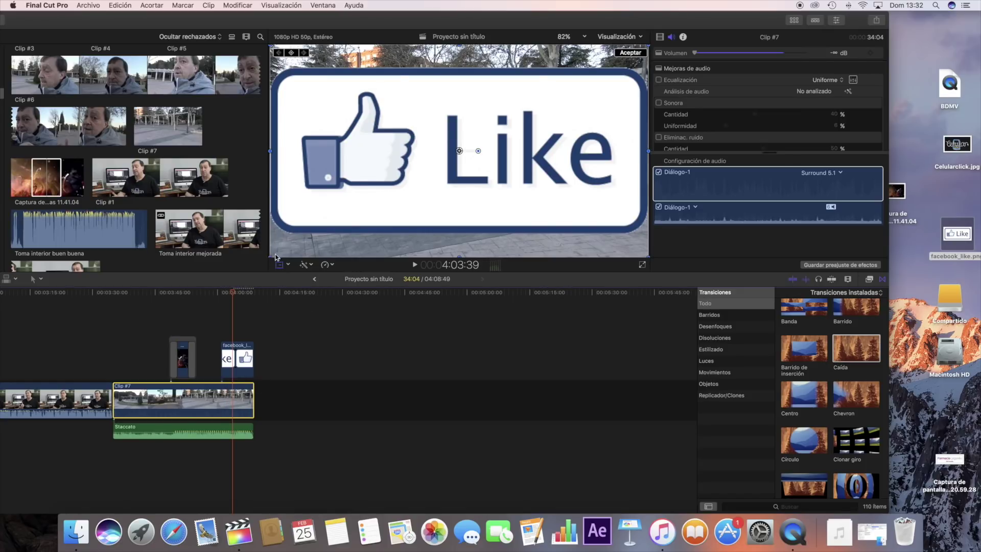
drag(269, 256, 268, 253)
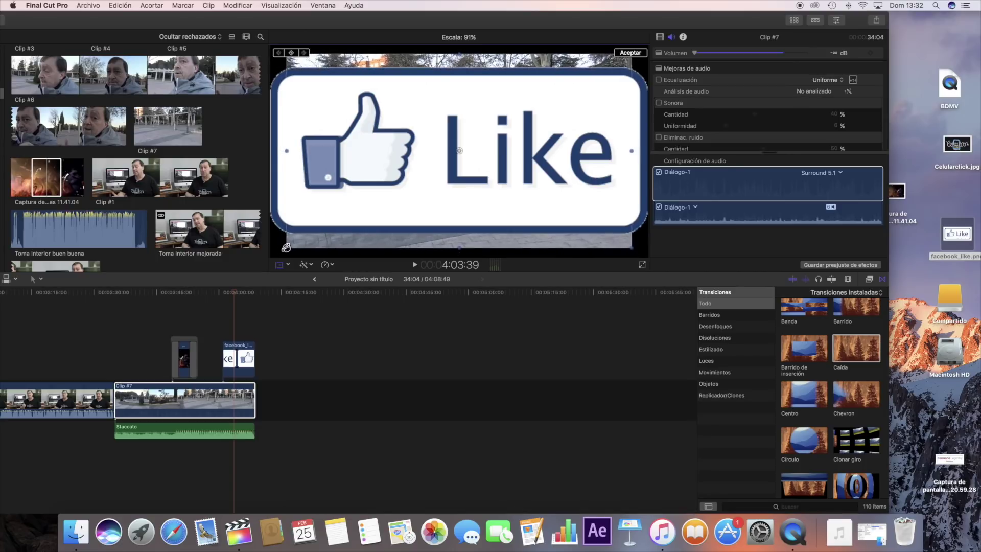
click(123, 6)
click(136, 18)
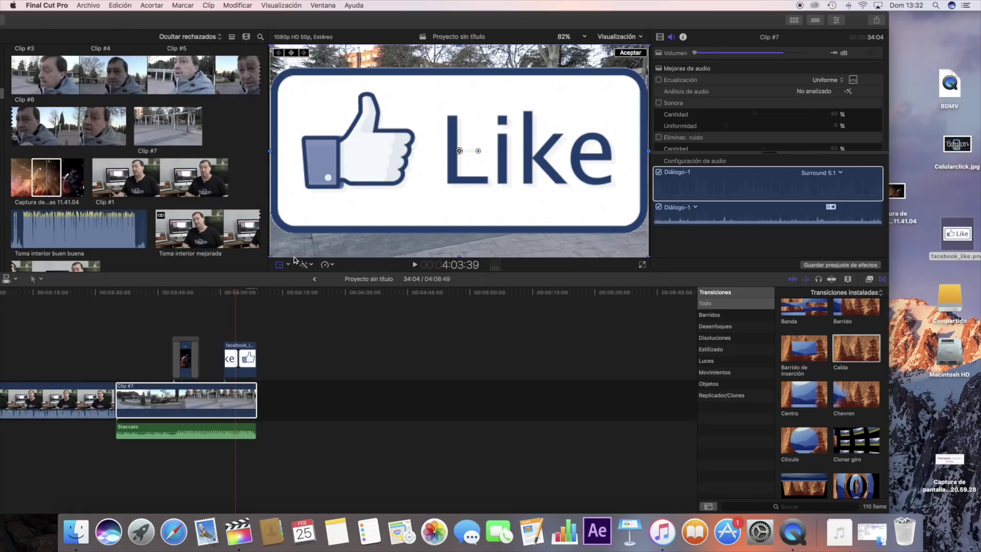
Scale the Like image down to about 21% in the top-left, and extend the Staccato music clip's end.
click(244, 349)
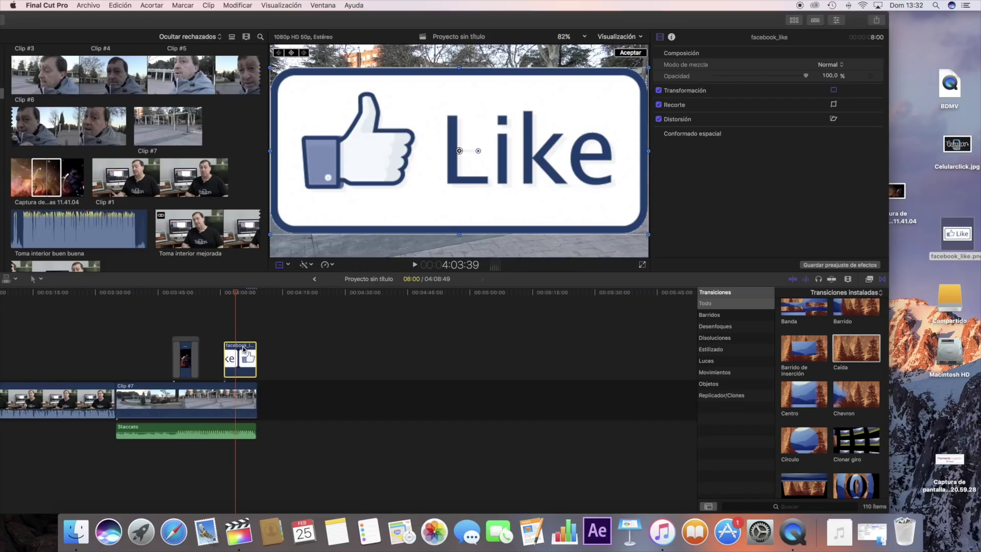
drag(649, 234, 640, 234)
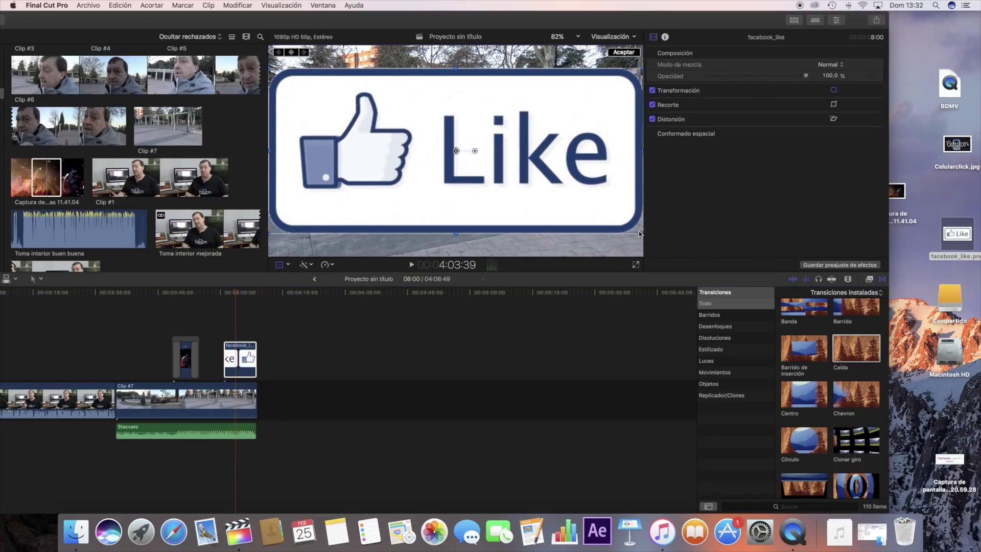
drag(641, 233, 501, 167)
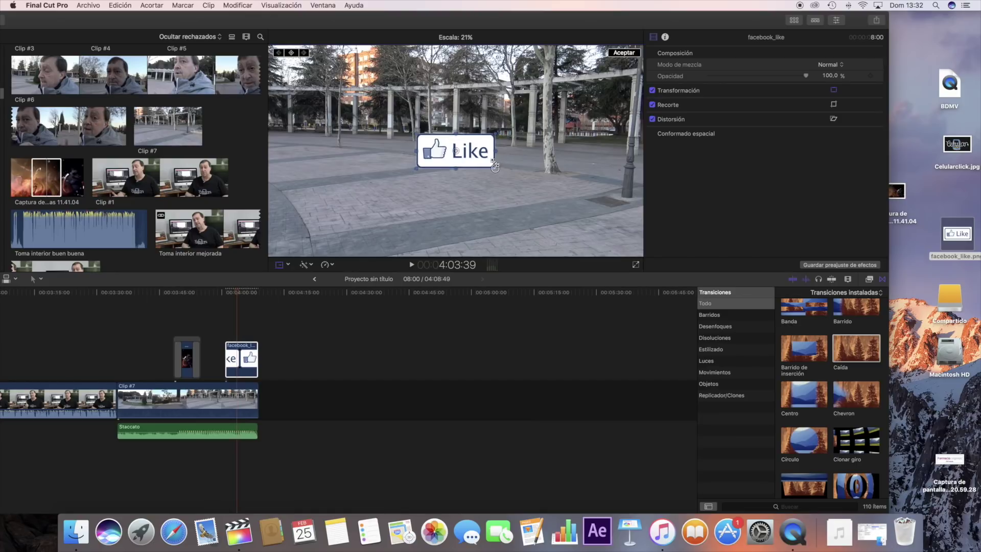
mouse_move(501, 167)
mouse_down()
mouse_move(488, 165)
mouse_move(539, 117)
mouse_move(408, 182)
mouse_move(317, 83)
mouse_up()
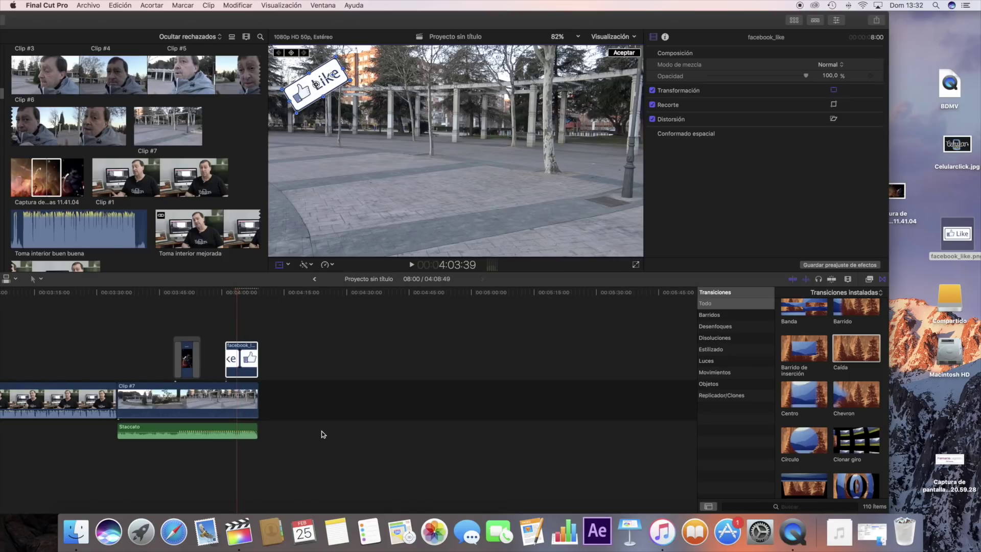
mouse_move(257, 430)
mouse_down()
mouse_move(328, 433)
mouse_move(290, 432)
mouse_up()
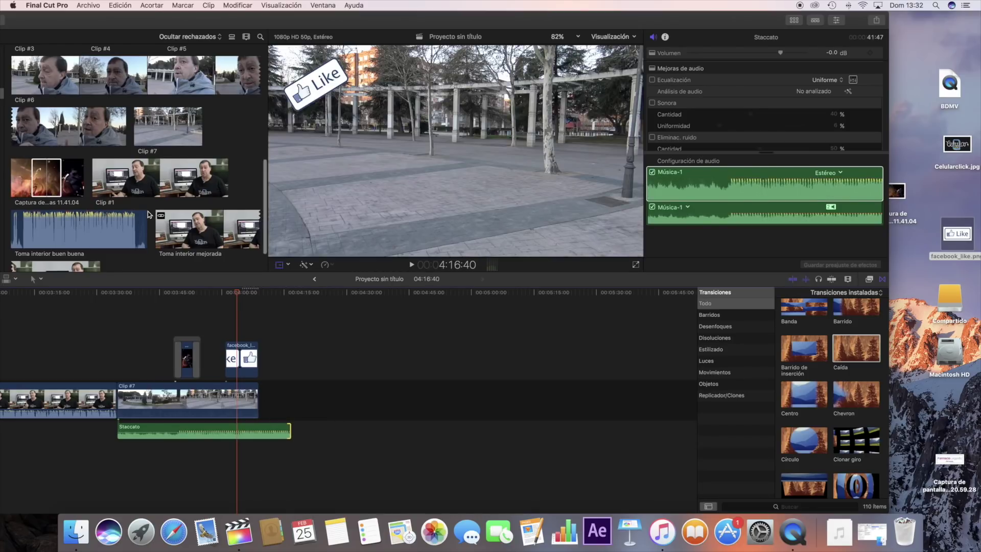
Append the Celularclick logo clip after Clip #7 and maximize the editor window.
scroll(147, 212, up, 10)
mouse_move(76, 138)
mouse_down()
mouse_move(269, 415)
mouse_move(262, 403)
mouse_move(285, 399)
mouse_up()
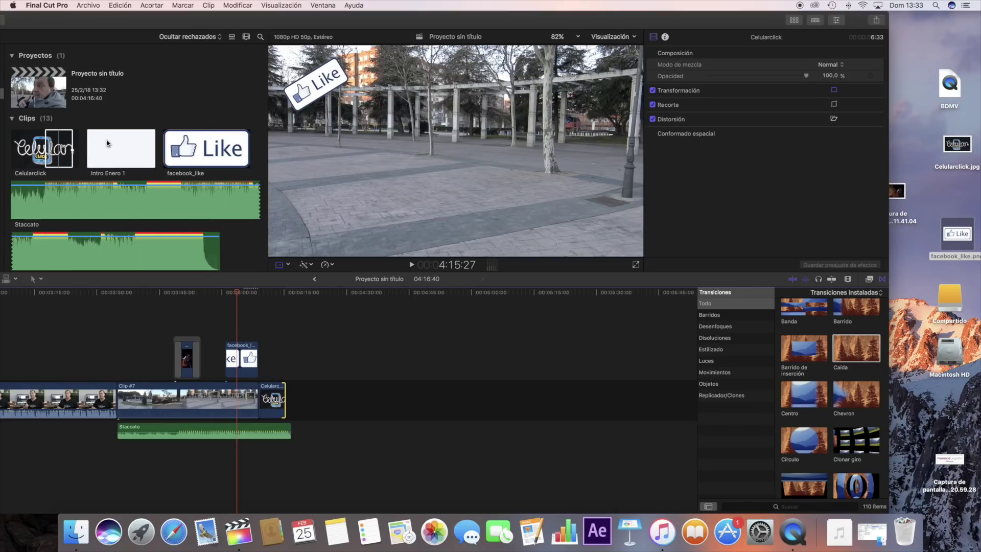
click(58, 148)
double_click(113, 25)
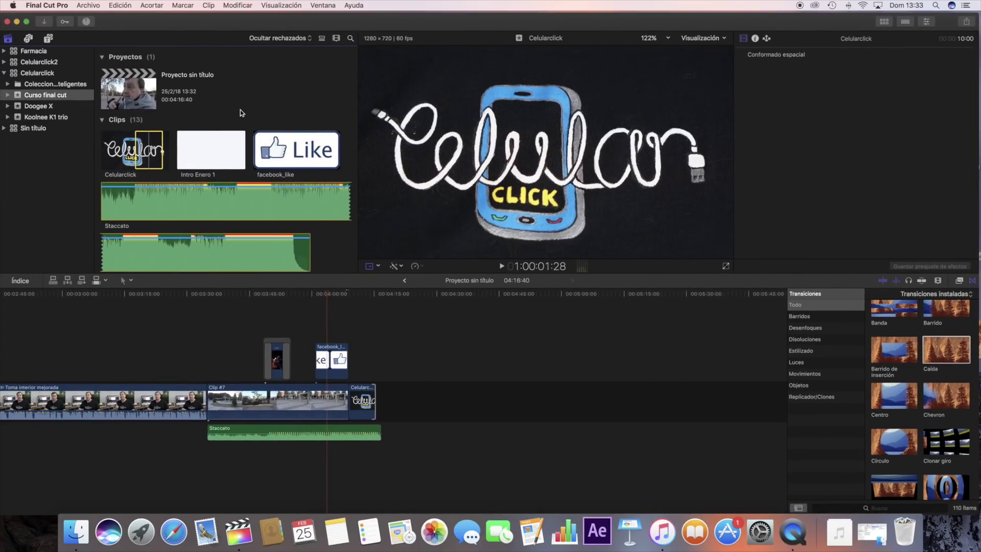
Browse the Títulos instalados list and search the titles for 'continuo' to find Continuo.
click(48, 39)
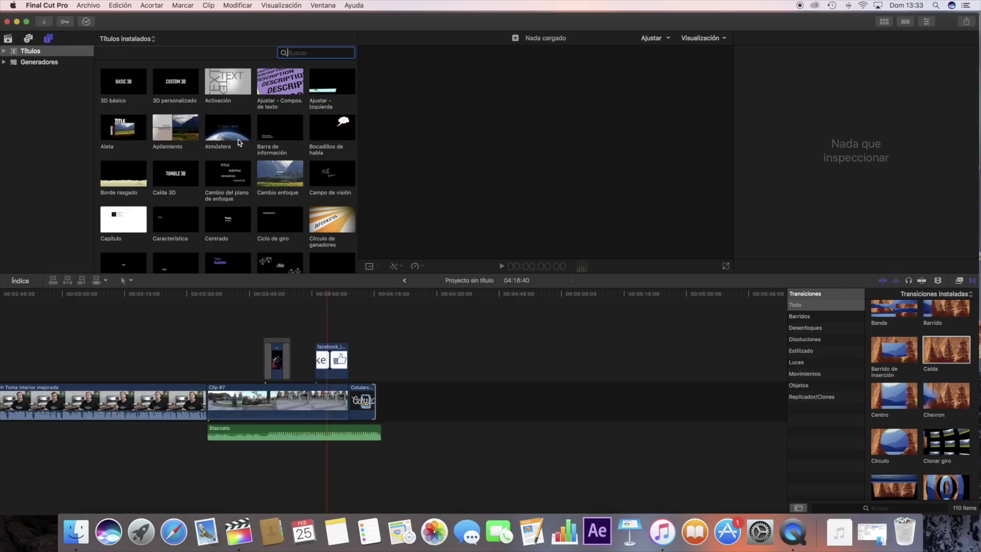
scroll(238, 142, down, 5)
scroll(239, 142, down, 5)
scroll(238, 142, down, 5)
scroll(238, 142, down, 5)
scroll(238, 143, down, 1)
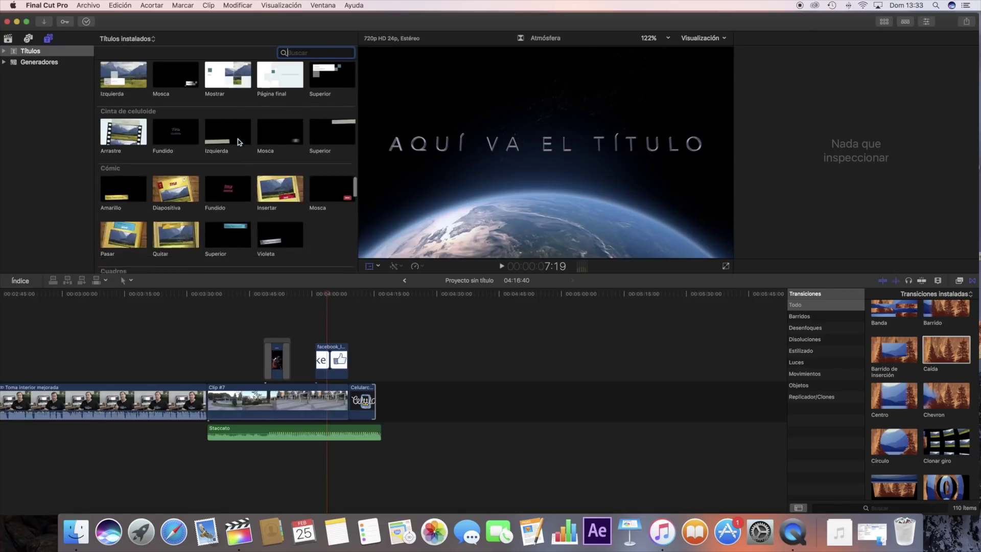
scroll(238, 143, up, 3)
key(Escape)
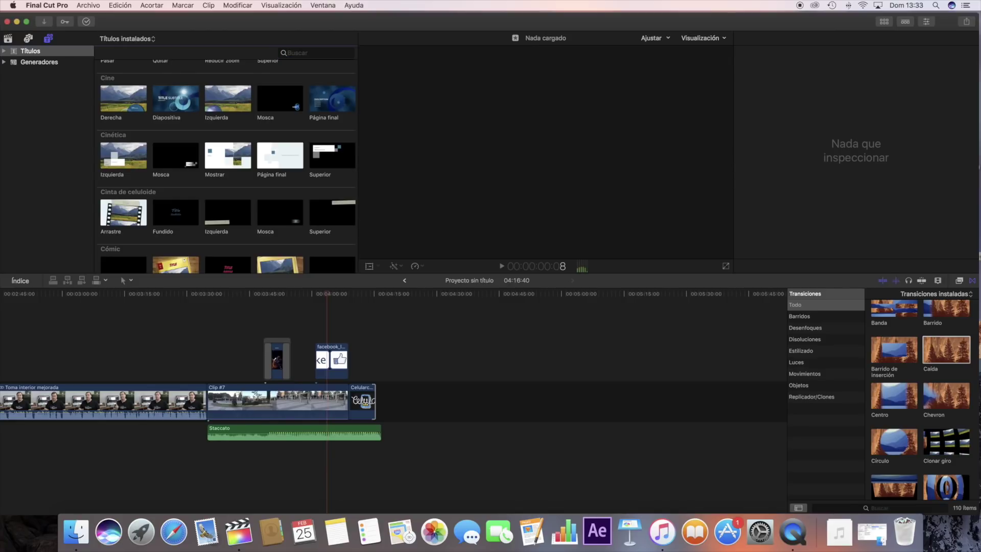
click(278, 401)
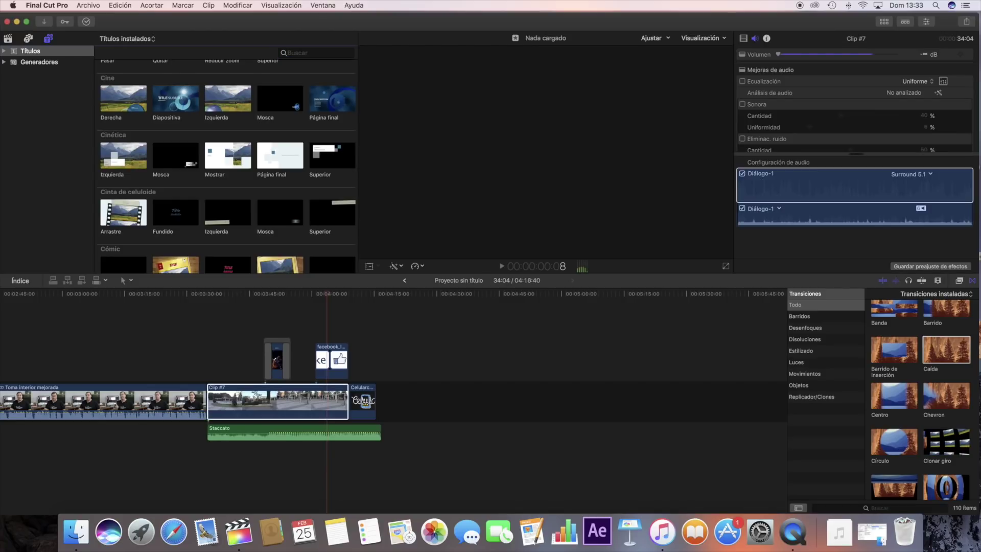
click(295, 53)
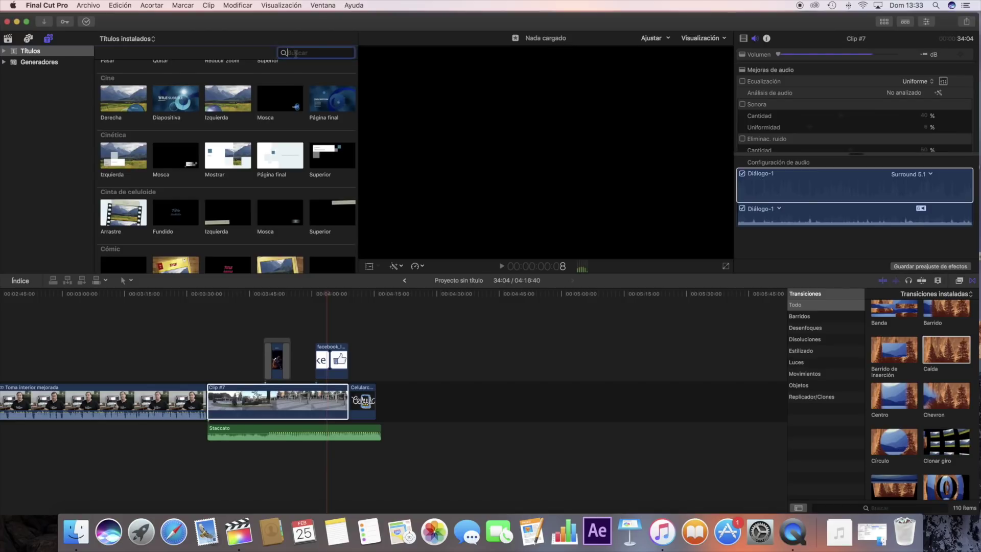
text(continuo)
Connect the Continuo title above the Celularclick clip and trim it to 6:03.
drag(110, 85, 357, 367)
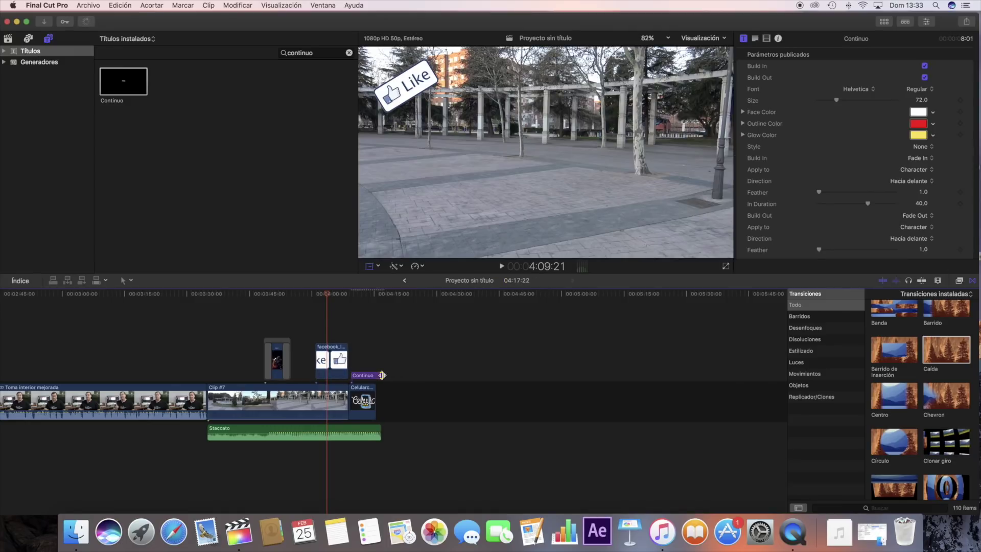
drag(383, 375, 376, 375)
click(365, 377)
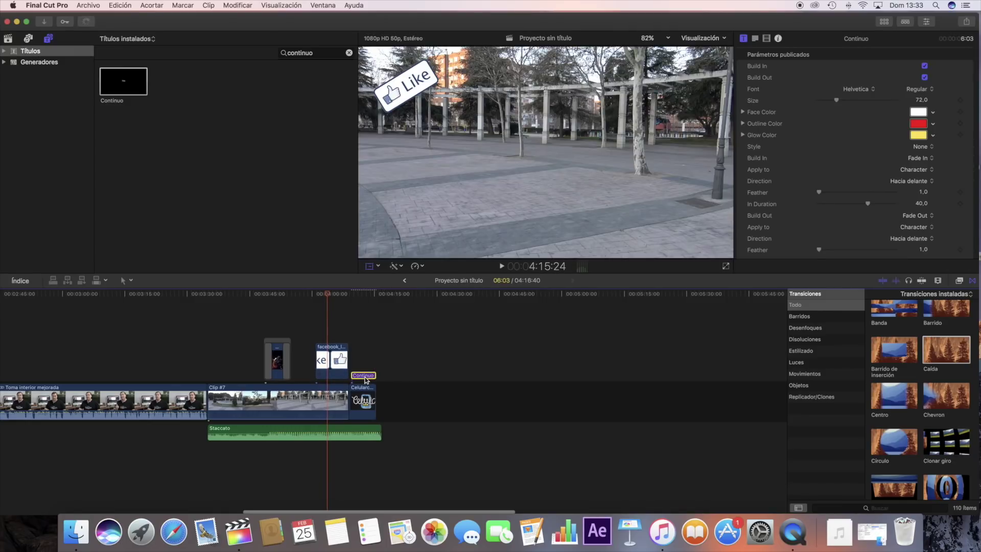
click(370, 356)
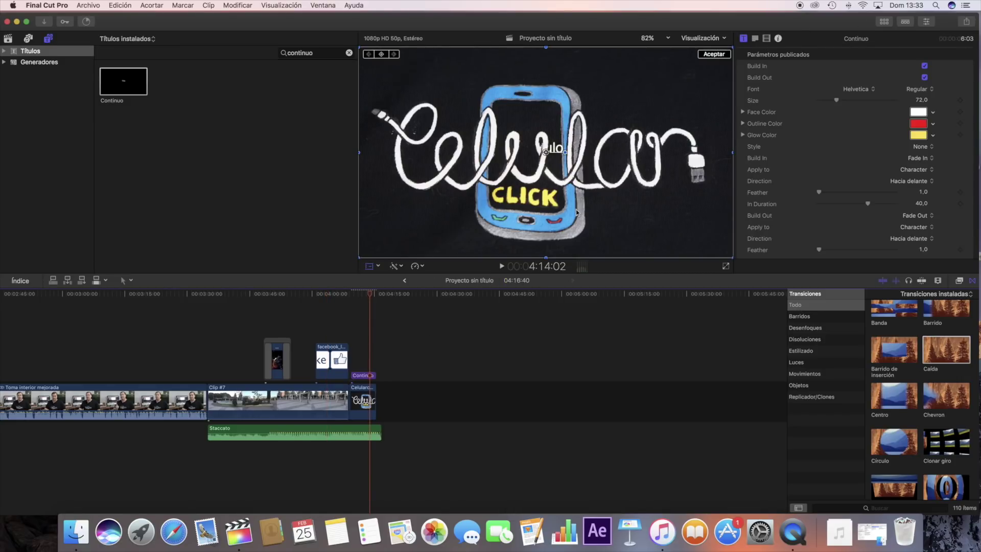
Replace the title's placeholder text with 'Hasta luego amigos¡¡¡' in the Text inspector.
click(756, 39)
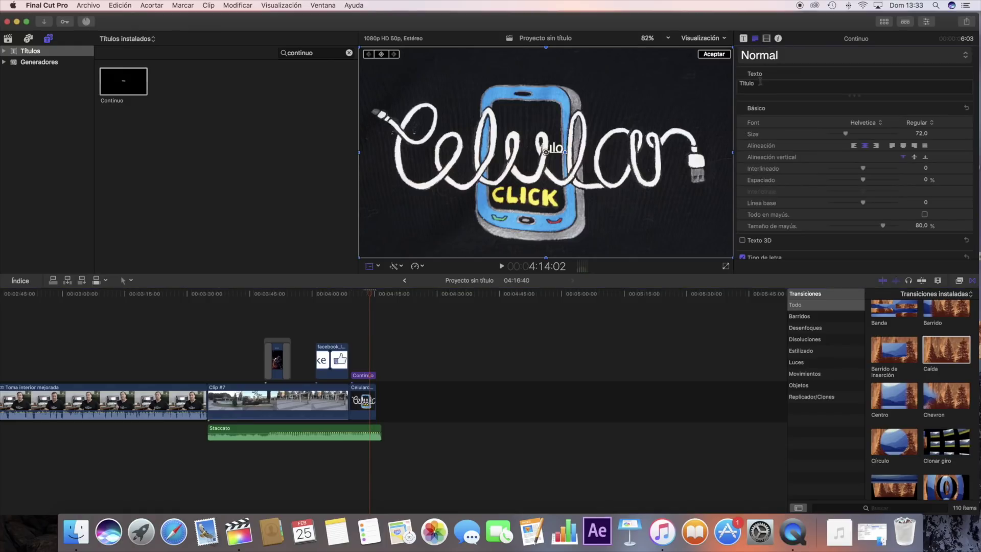
key(BackSpace)
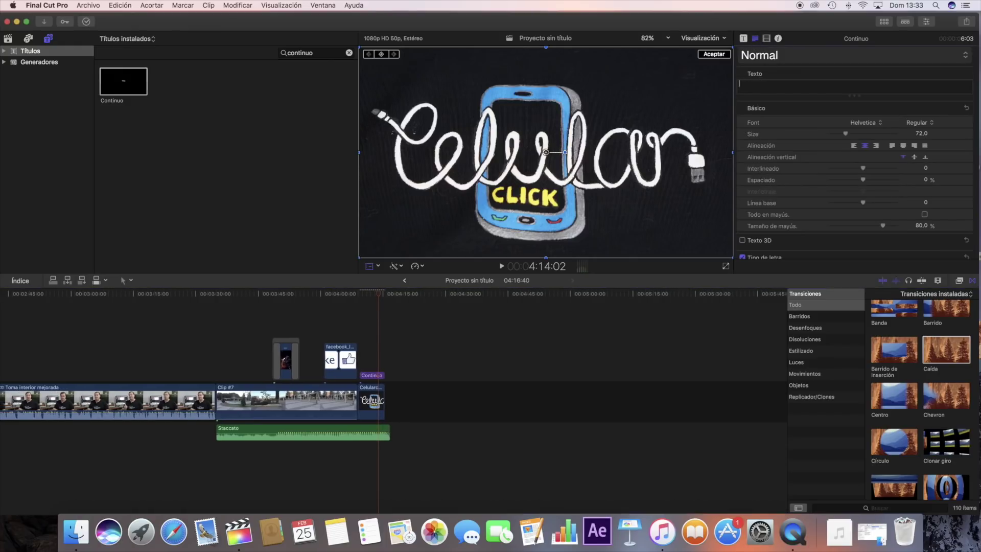
text(Hasta)
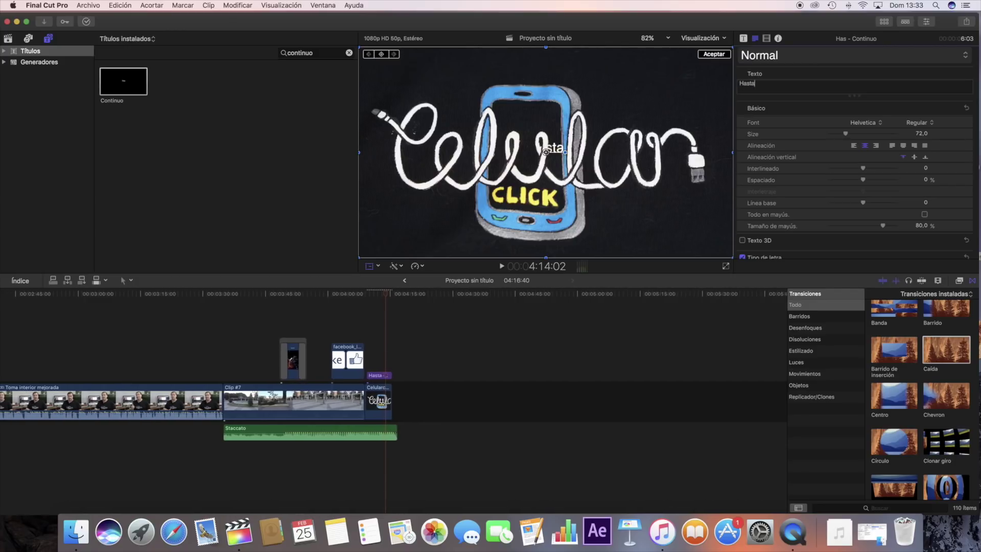
text( luego ami)
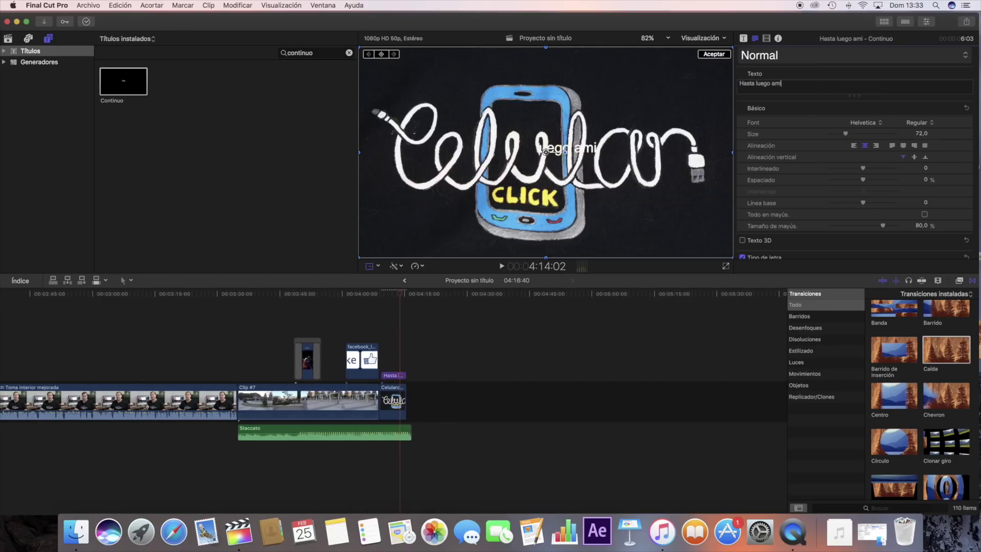
text(gos¡¡¡)
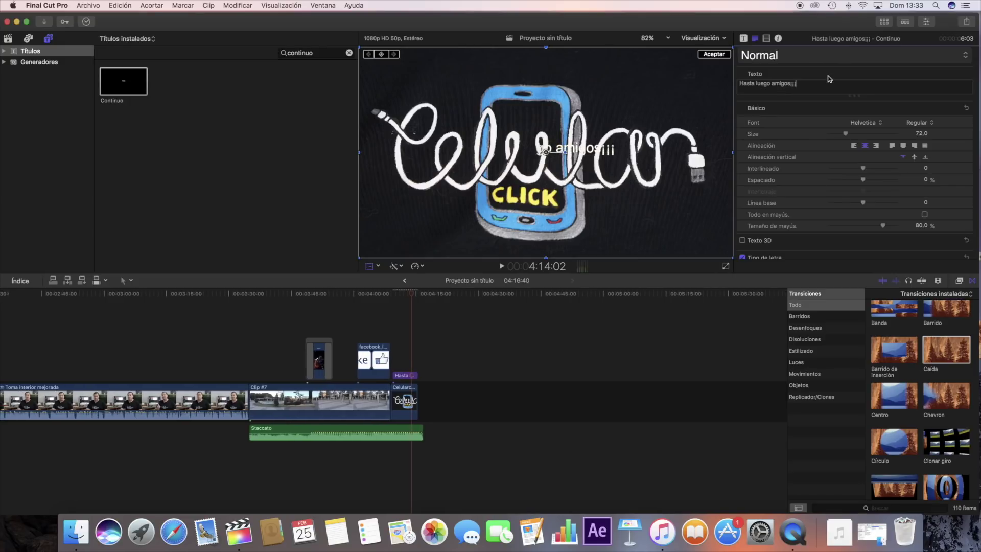
Move the title to the lower right, color its face light green, and play from the facebook_like clip.
click(744, 40)
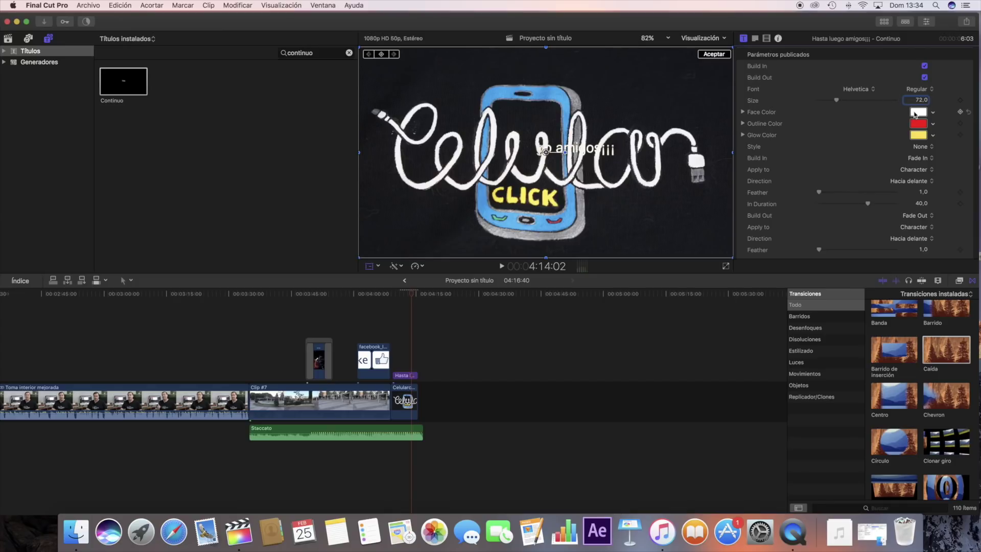
drag(546, 152, 612, 233)
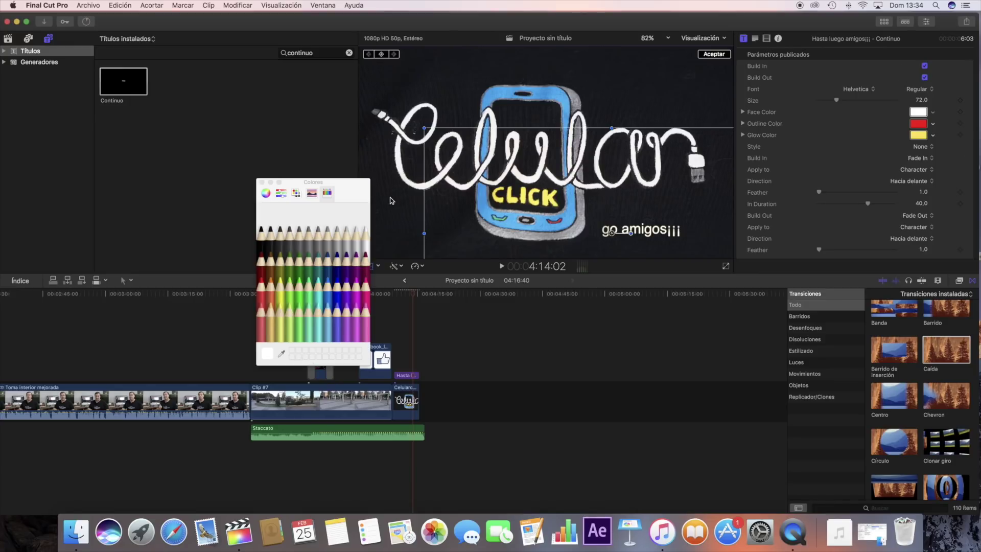
click(266, 192)
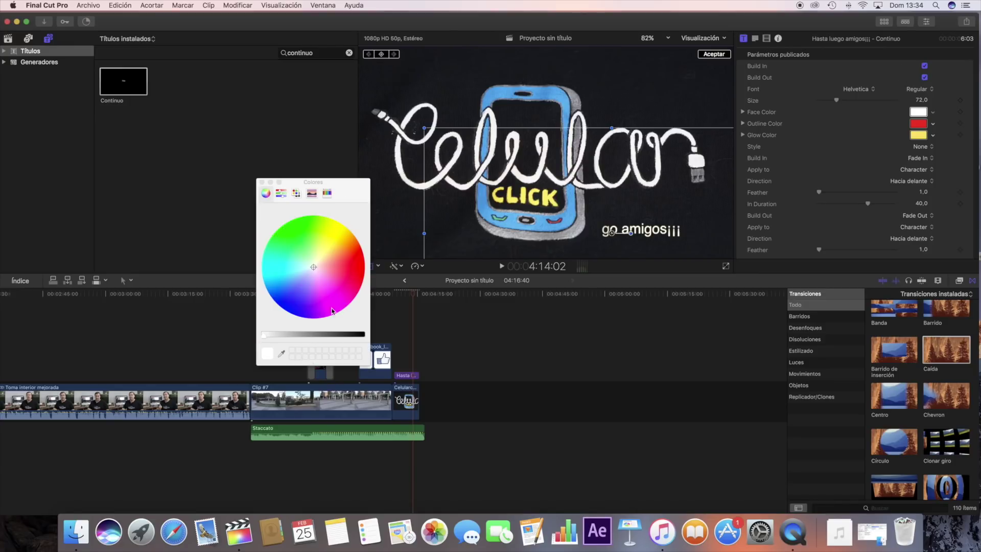
click(285, 299)
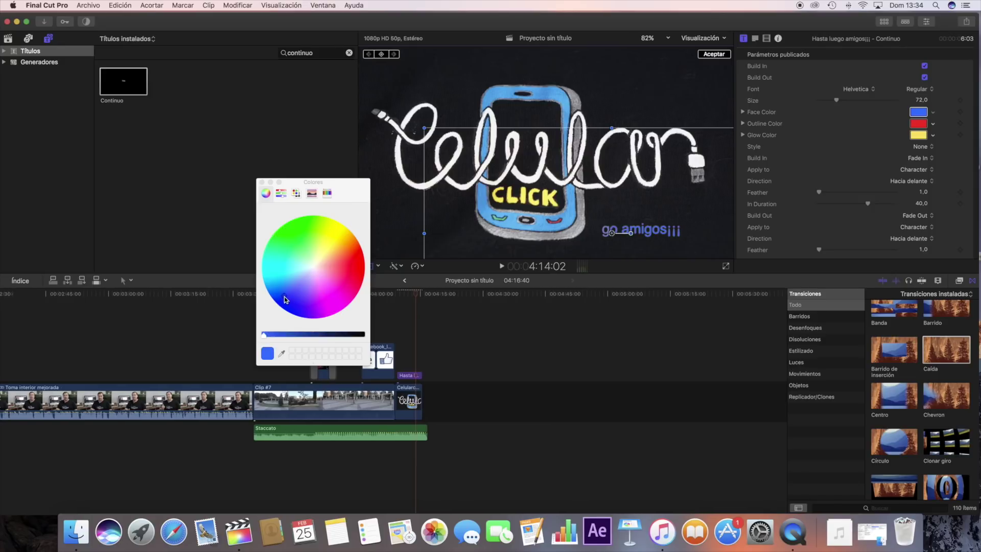
click(293, 307)
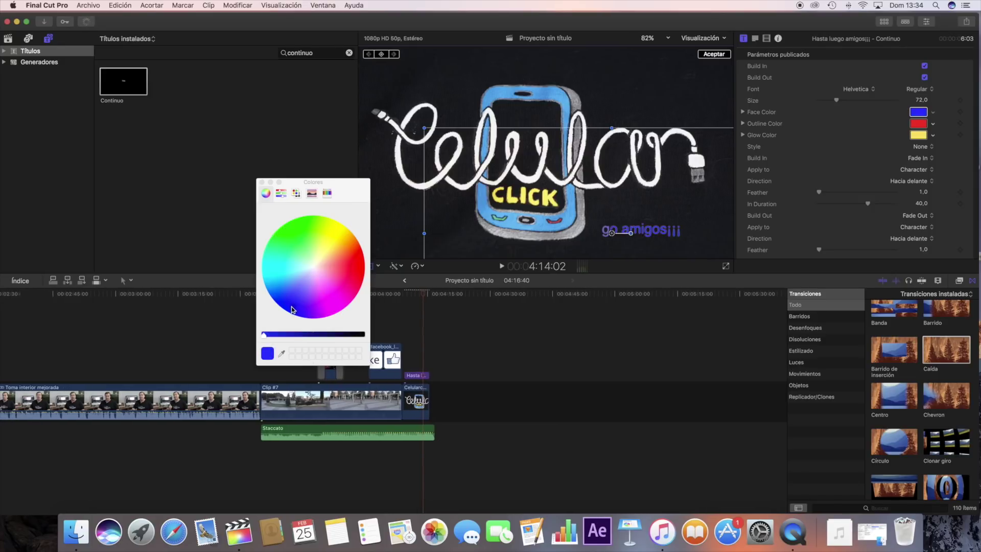
click(301, 244)
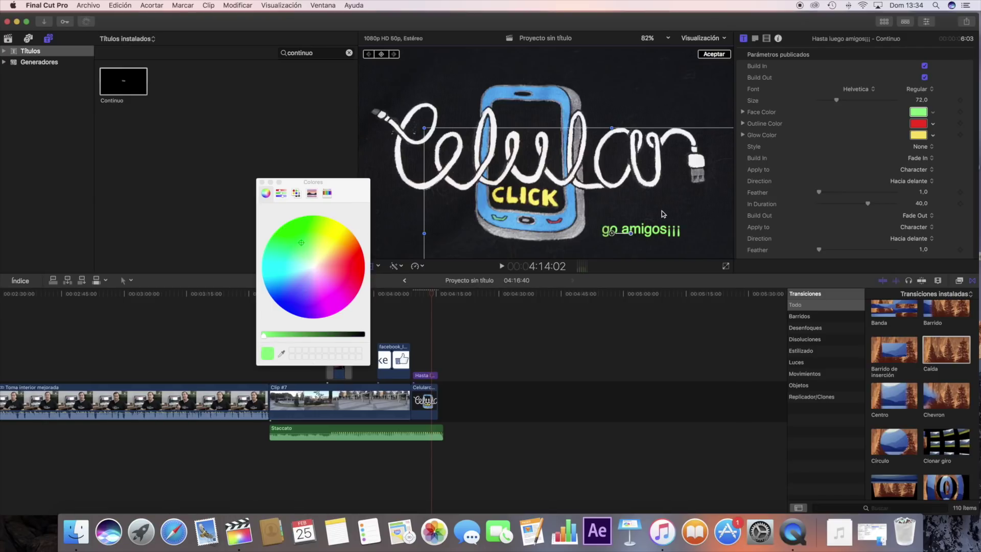
click(262, 183)
click(397, 360)
click(501, 266)
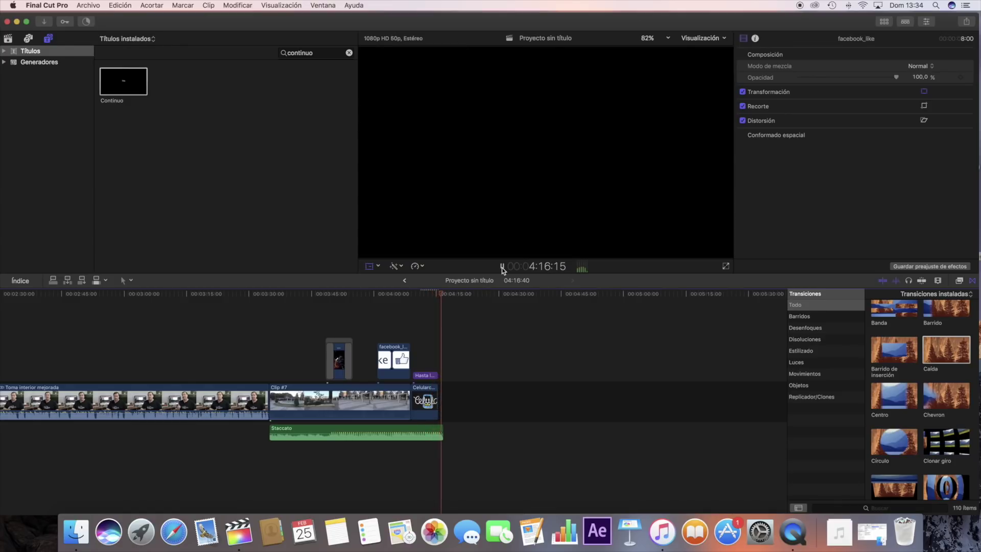
scroll(228, 359, left, 15)
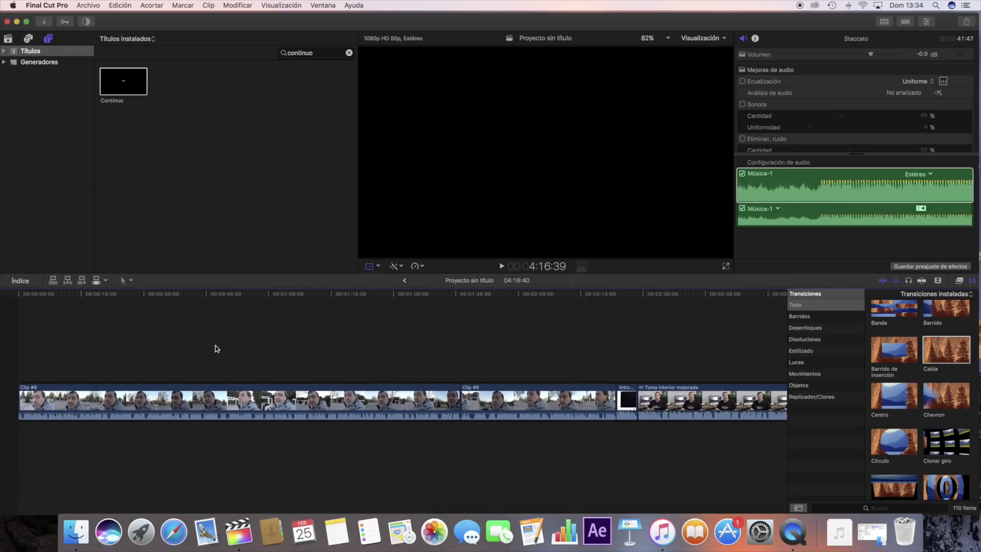
scroll(217, 349, right, 3)
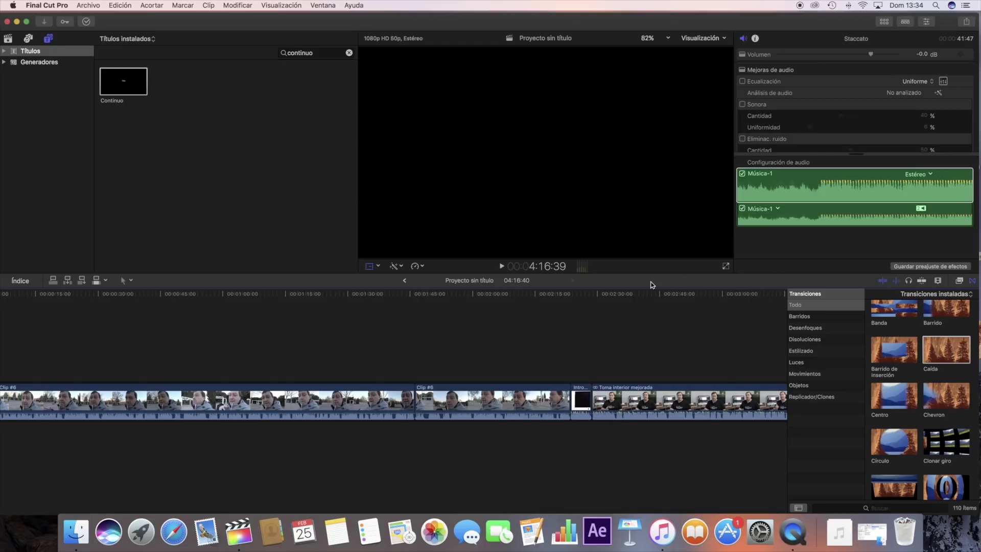
Choose the Apple Devices 1080p share and remove the Koolnee K1 trio, violeta and Doogee X tags.
click(966, 23)
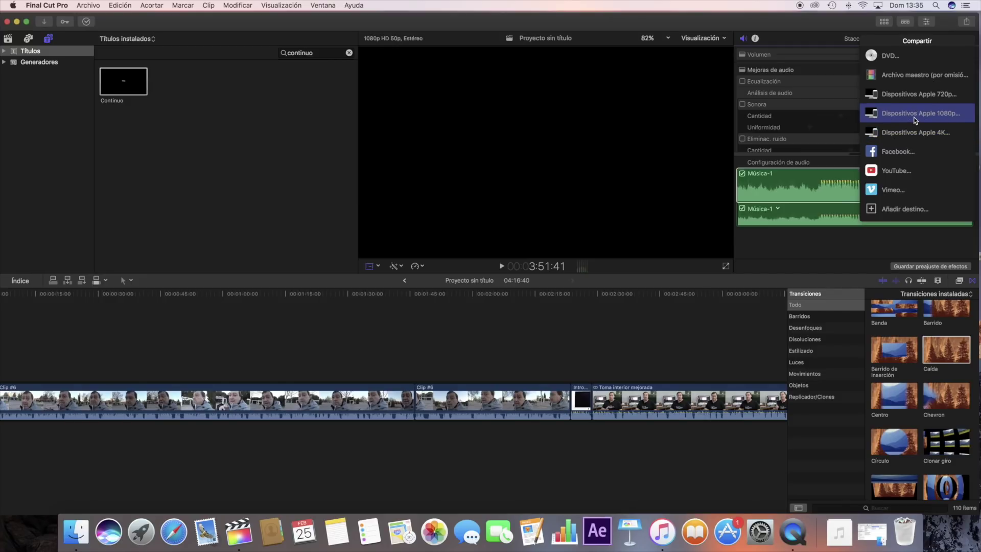
click(915, 120)
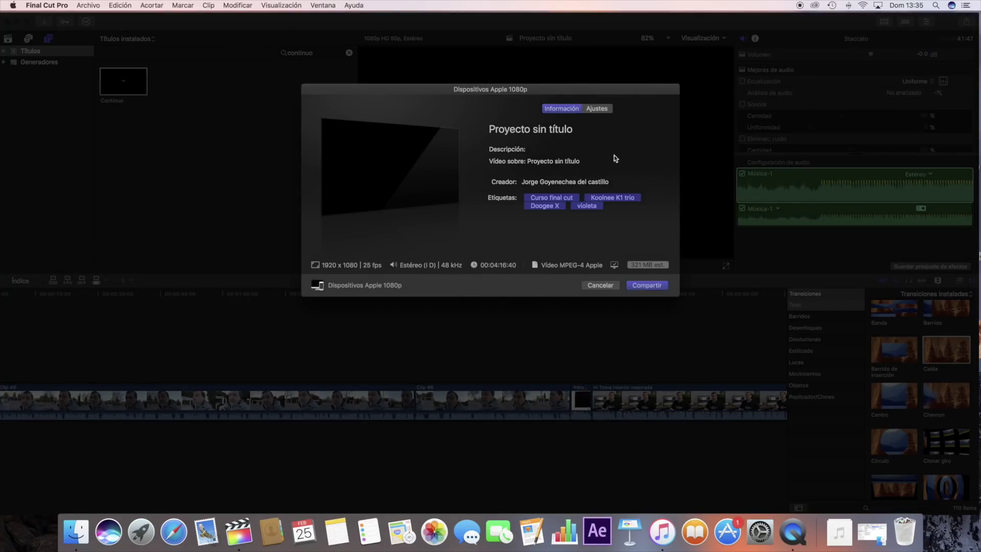
click(615, 198)
key(BackSpace)
click(642, 198)
key(BackSpace)
click(614, 199)
key(BackSpace)
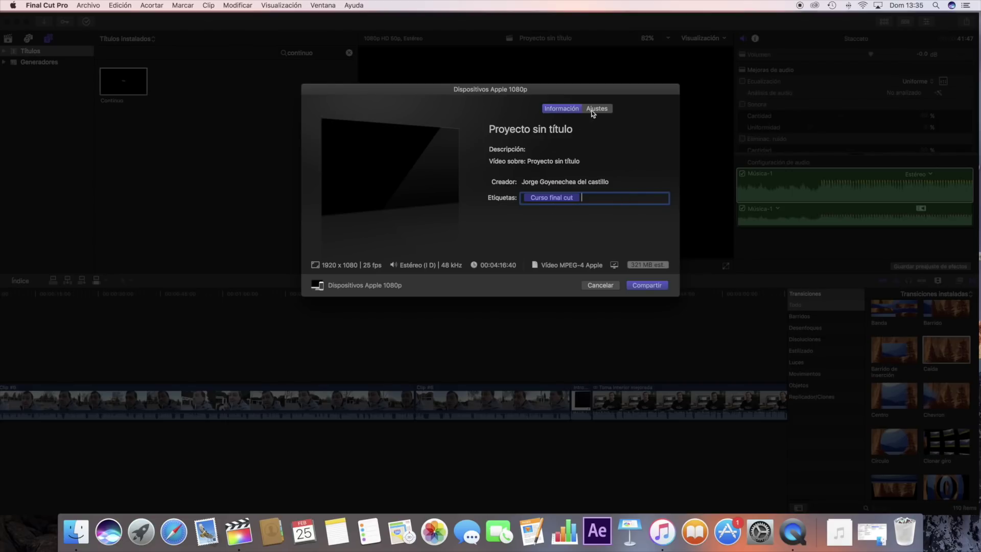
Title the export 'Iniciacion curso final cut', review its H.264 1920x1080 settings, and start sharing.
click(571, 132)
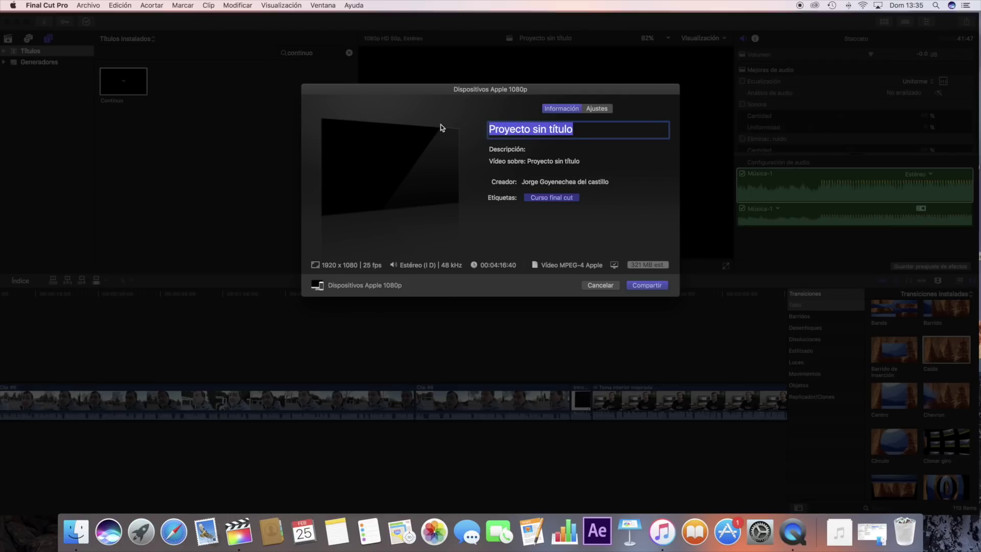
text(Iniciacion curso final cut)
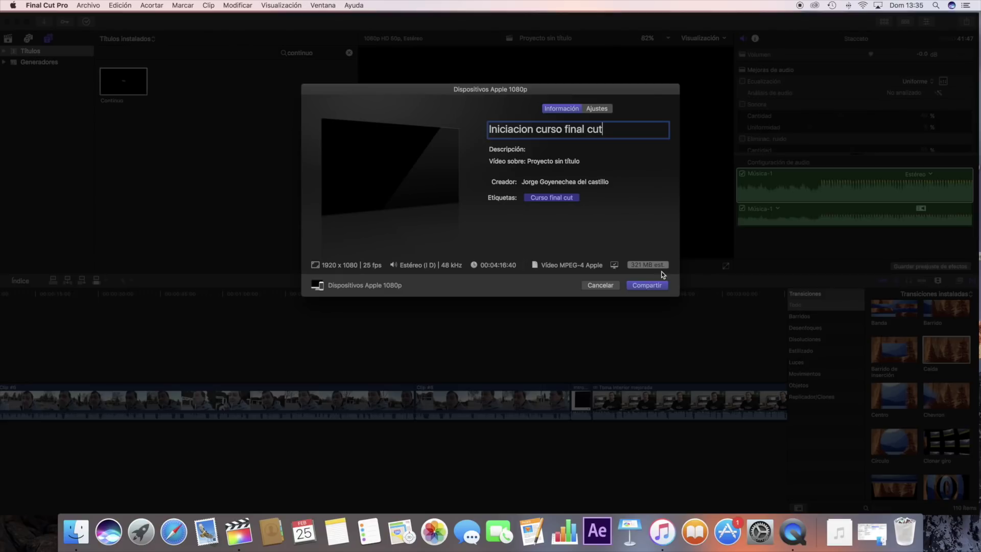
click(593, 110)
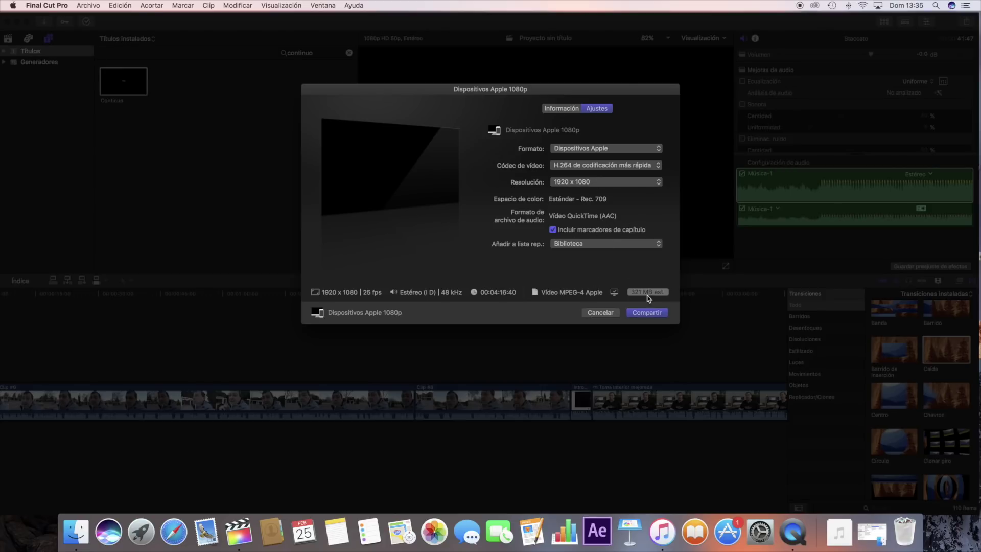
click(563, 108)
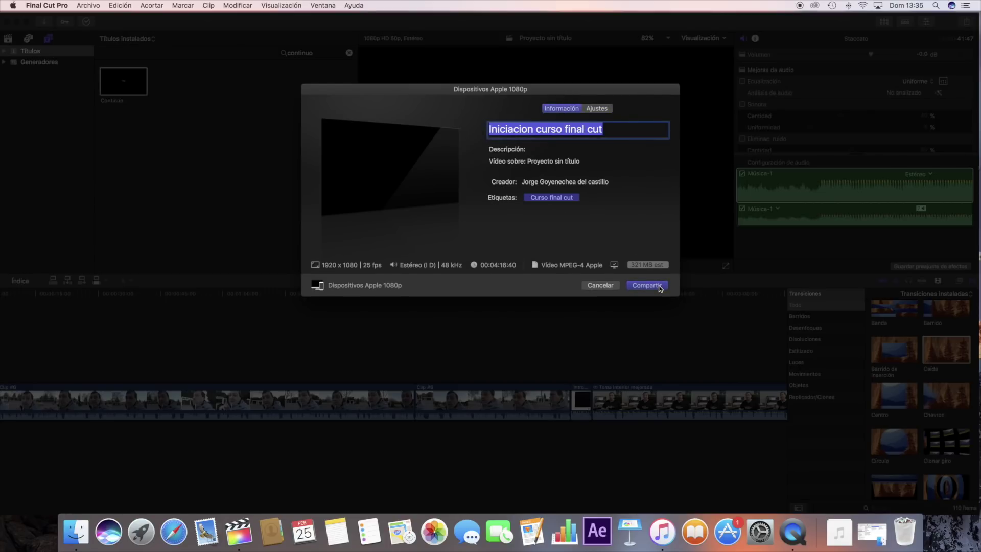
click(660, 286)
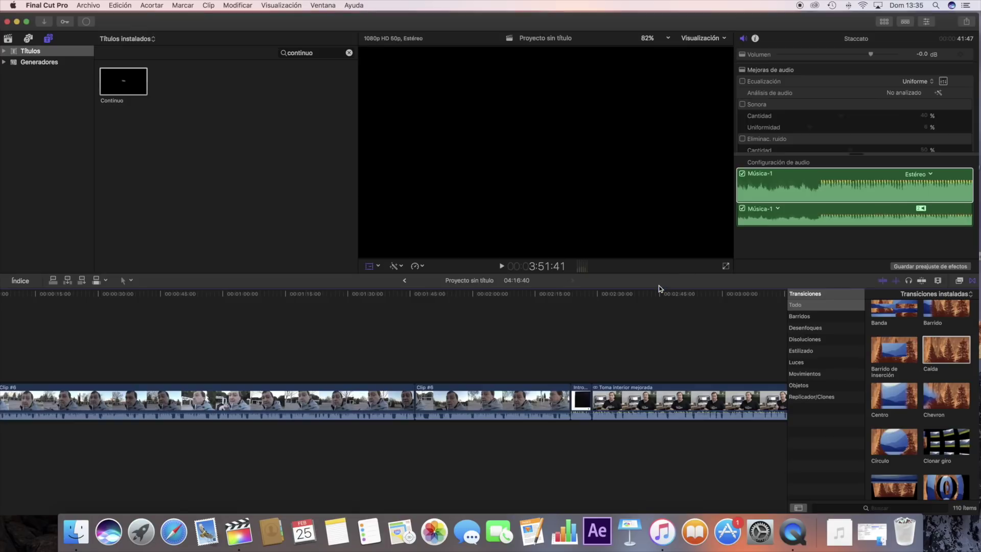
Watch the export progress in Background Tasks and close the 'Operación completada' notice.
click(86, 23)
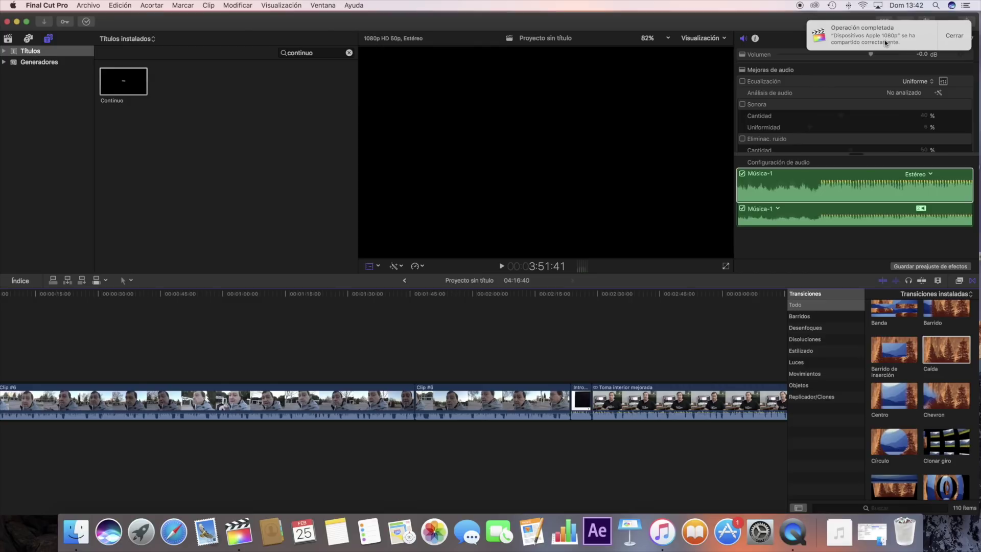
click(952, 43)
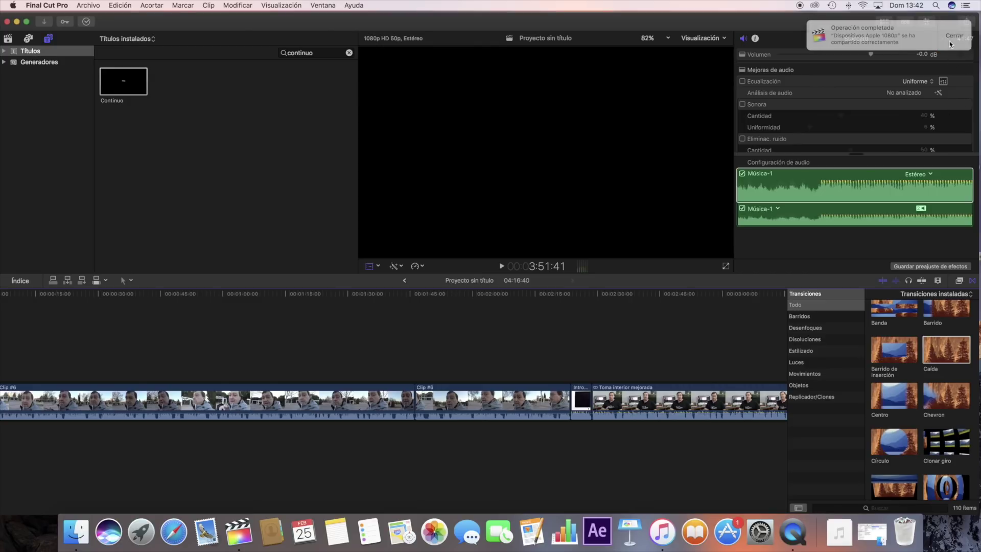
Bring iTunes to the front and move its window up and to the left.
click(660, 529)
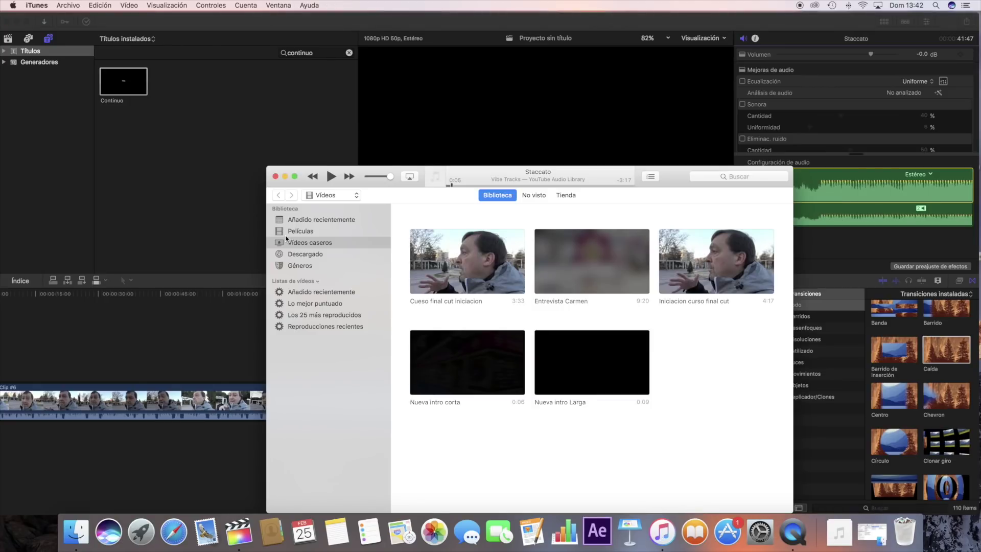
mouse_move(725, 271)
drag(666, 175, 524, 146)
Play 'Iniciacion curso final cut', skip to about 2:45, pause, and leave full screen.
mouse_move(310, 240)
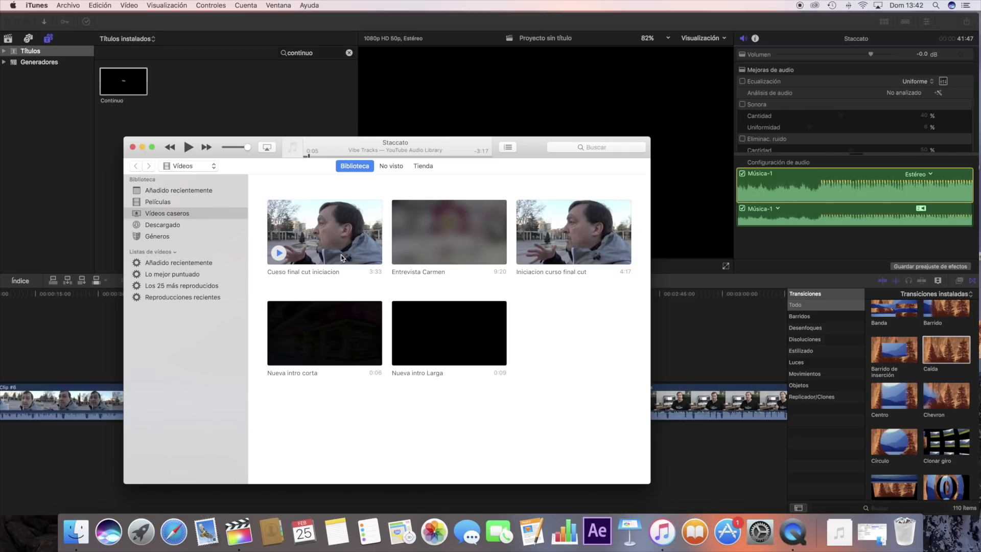
mouse_move(566, 245)
click(528, 253)
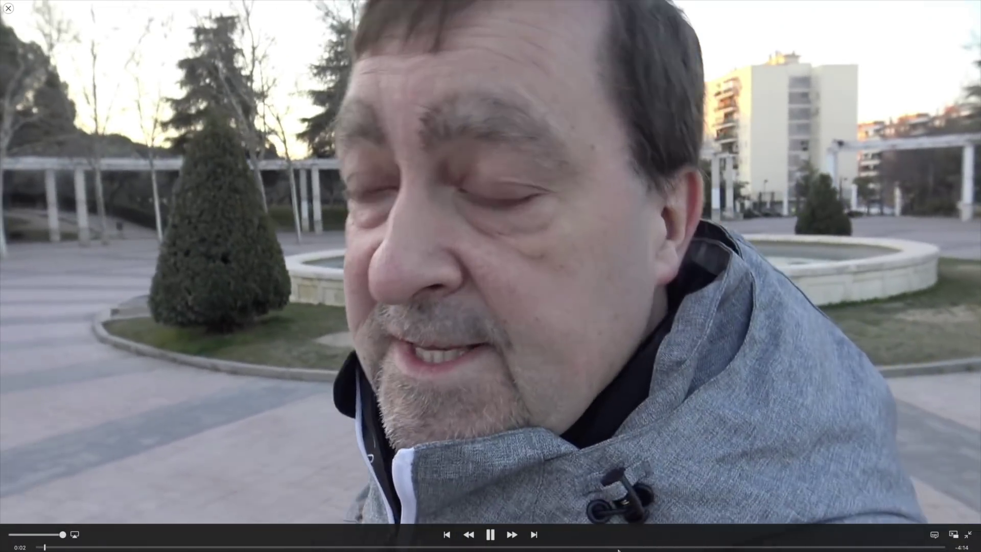
click(621, 547)
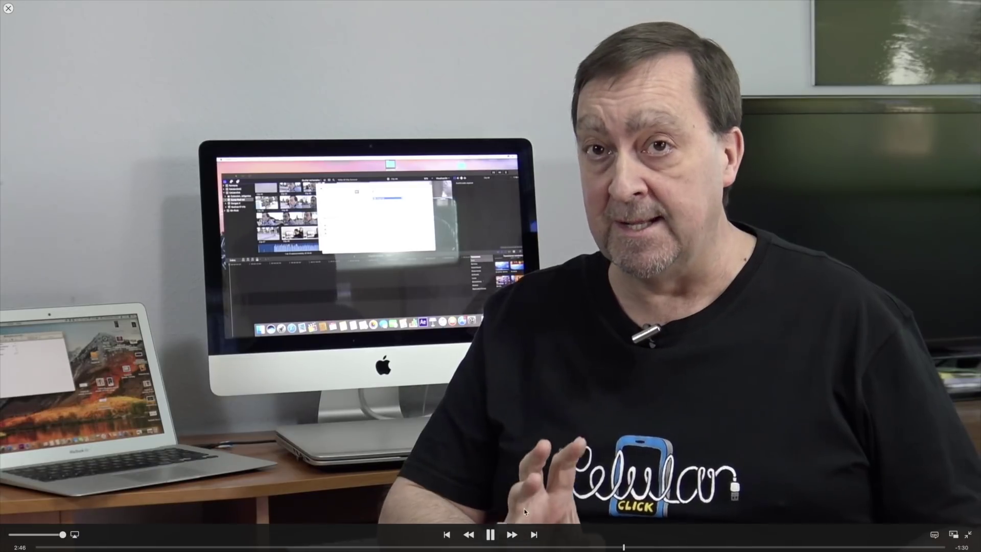
click(489, 534)
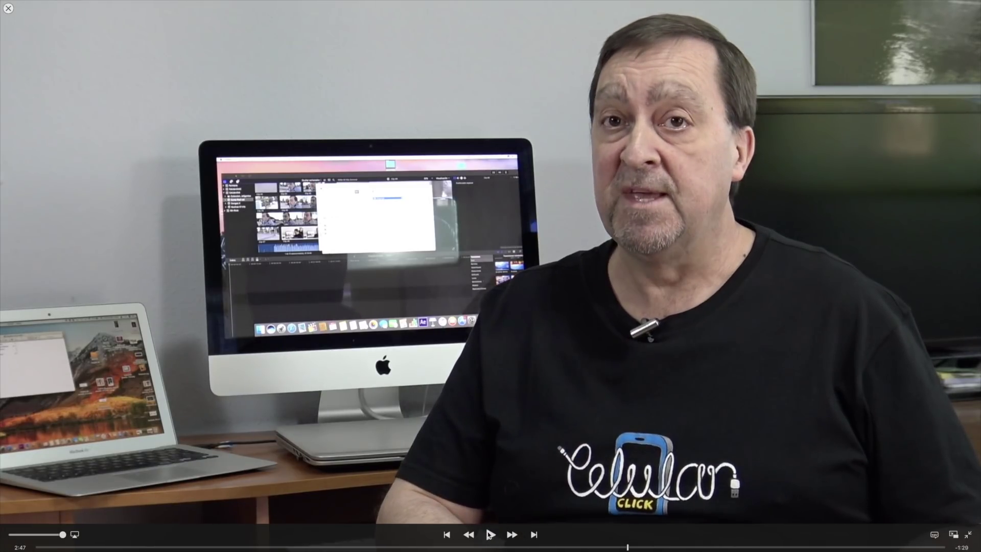
key(Escape)
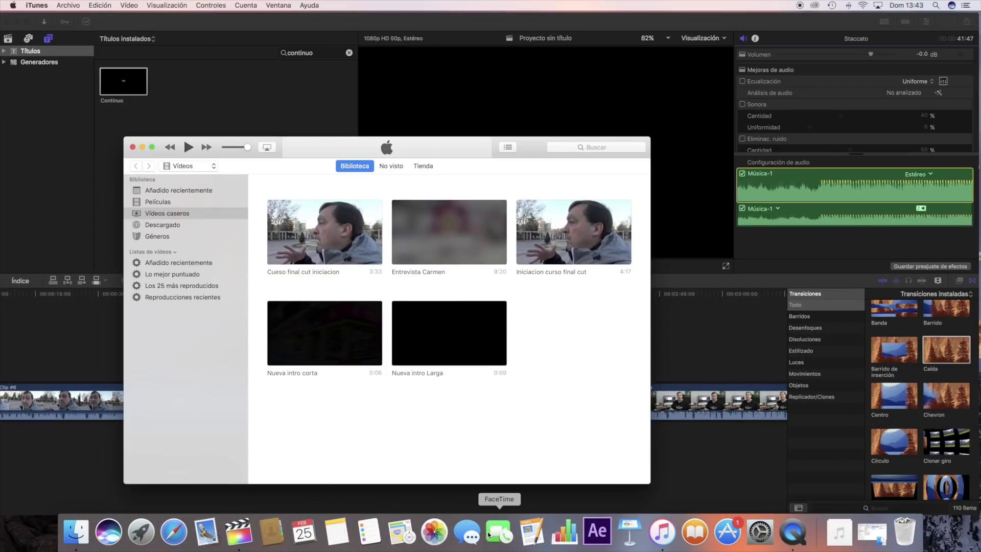